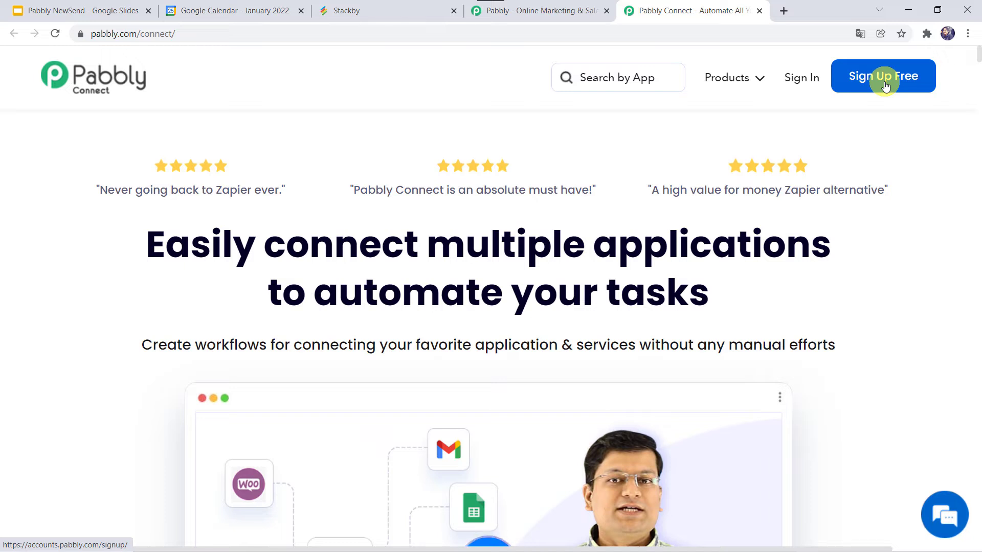
- Sign in to Pabbly and open the Pabbly Connect dashboard
{"action": "left_click", "coordinate": [807, 81]}
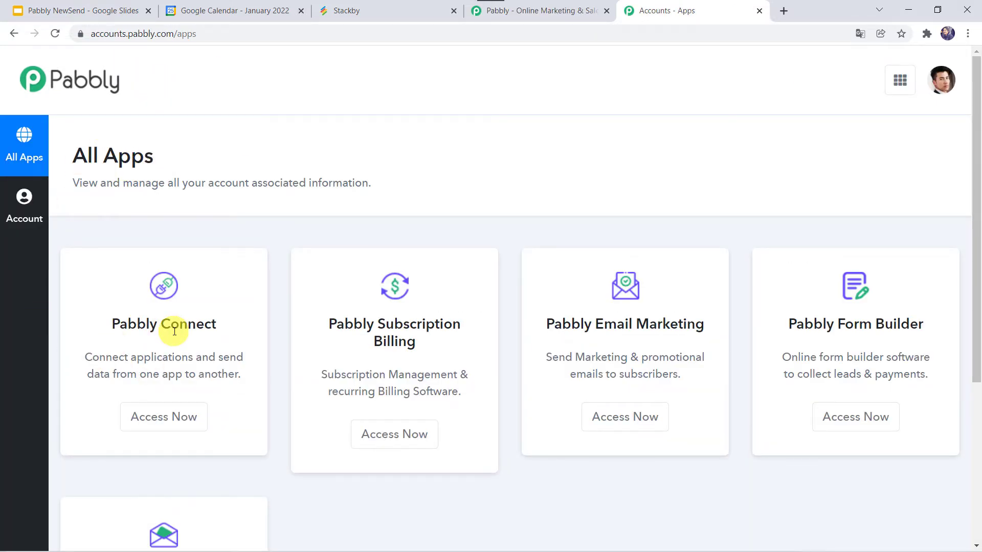
{"action": "left_click", "coordinate": [163, 425]}
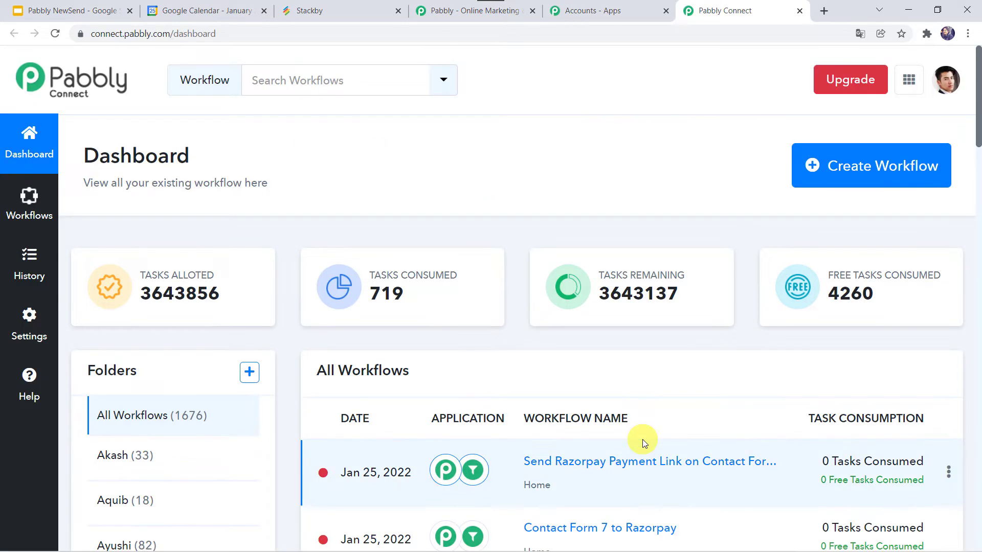
{"action": "scroll", "coordinate": [642, 439], "scroll_direction": "down", "scroll_amount": 5}
{"action": "scroll", "coordinate": [642, 440], "scroll_direction": "up", "scroll_amount": 5}
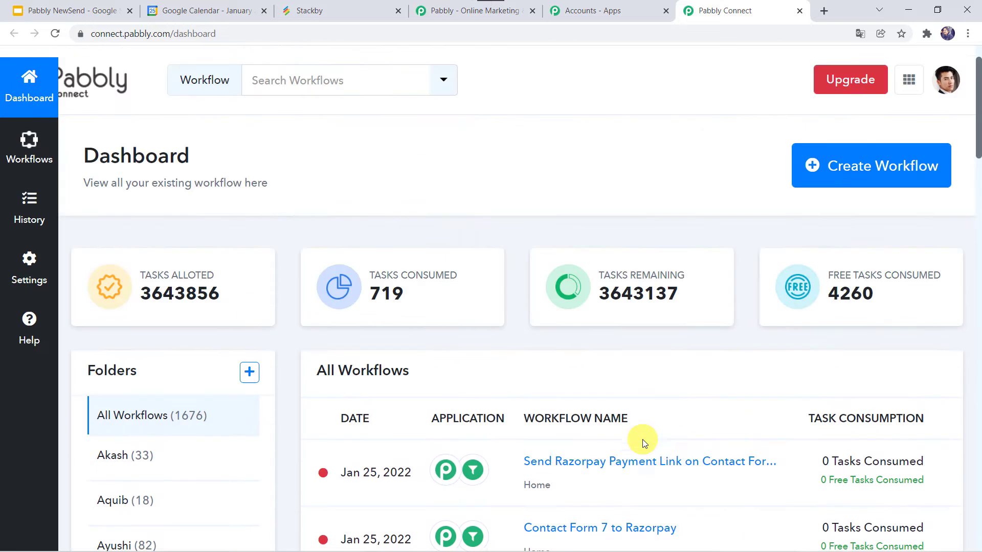
- Create a new workflow named "Google Calendar and Stackby Integration"
{"action": "left_click", "coordinate": [864, 169]}
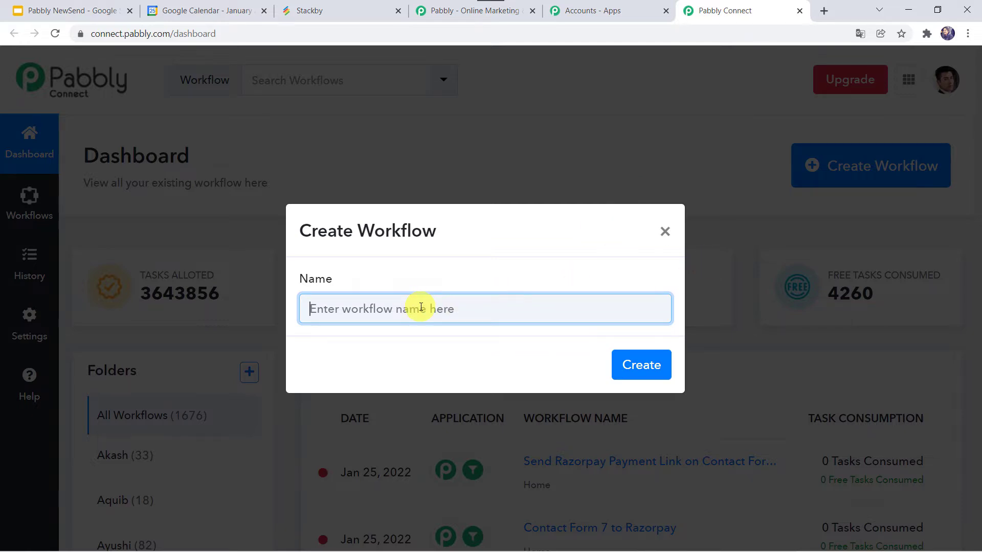
{"action": "type", "text": "G"}
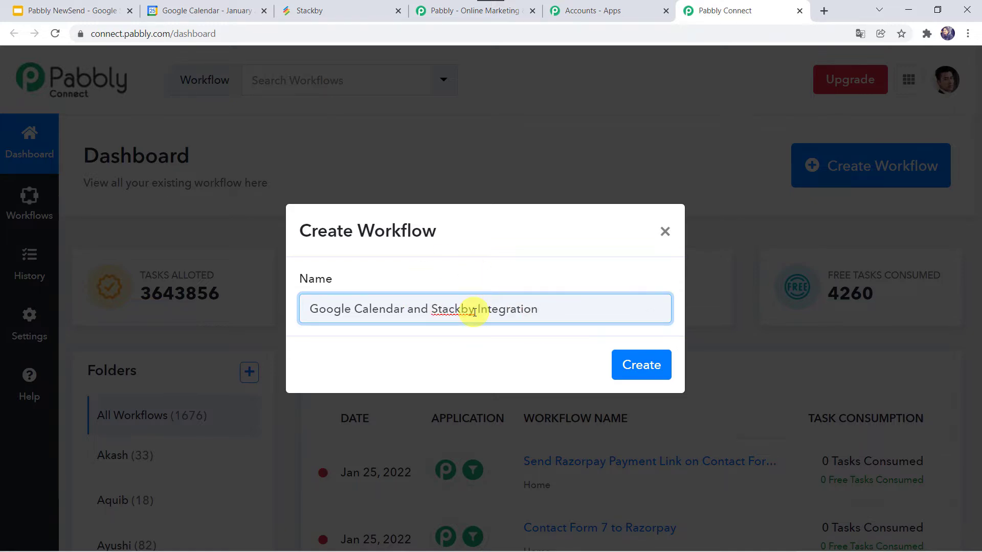
{"action": "left_click", "coordinate": [649, 363]}
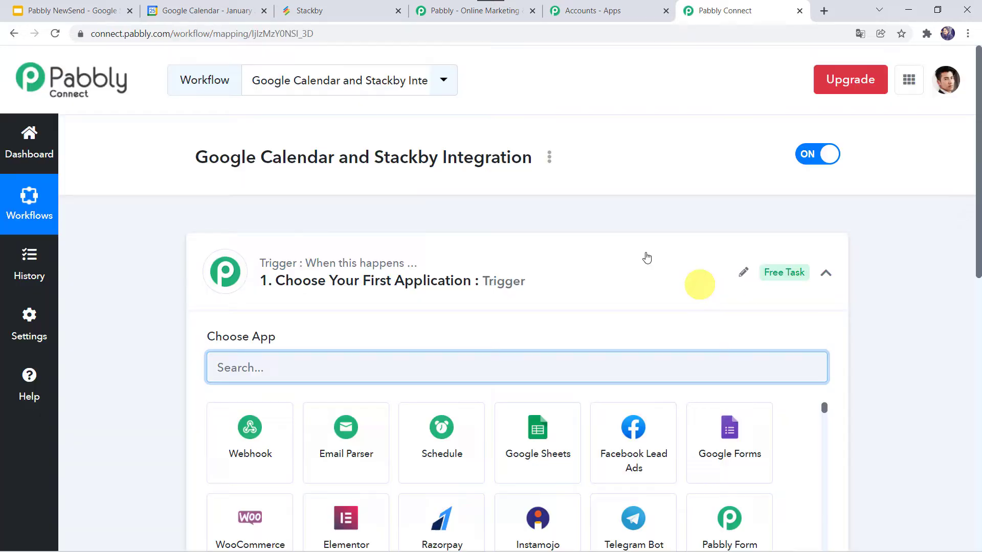
- Choose Google Calendar as the workflow's trigger application
{"action": "left_click", "coordinate": [528, 284]}
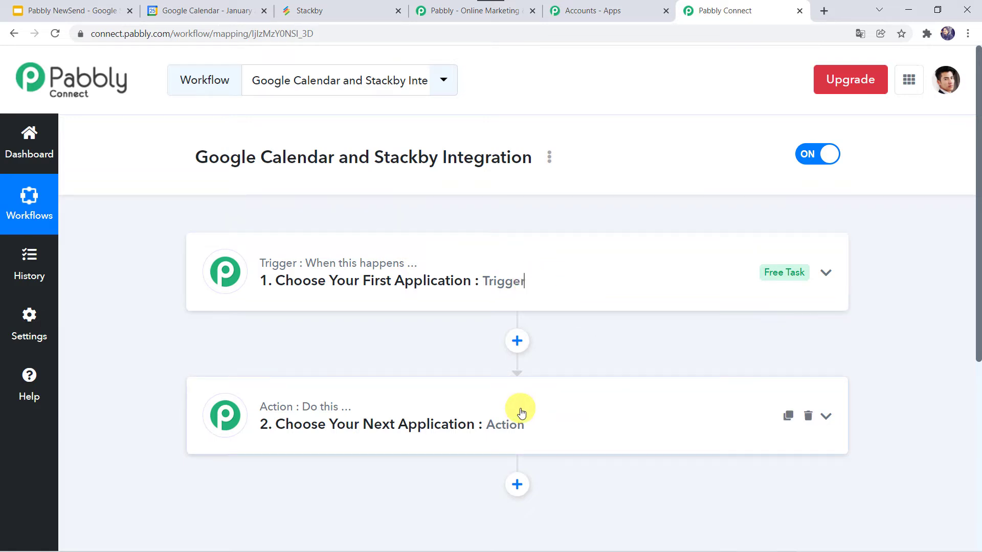
{"action": "left_click", "coordinate": [506, 281]}
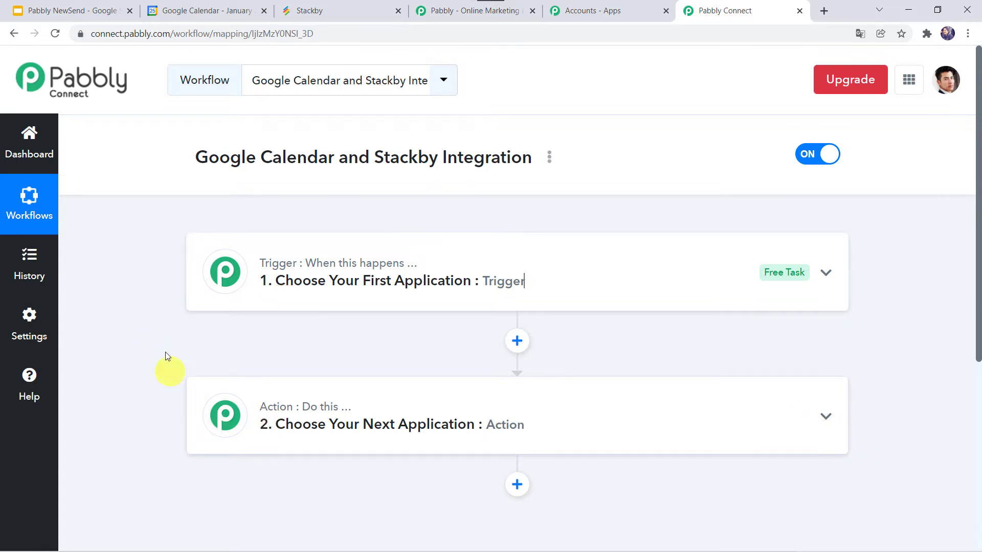
{"action": "left_click", "coordinate": [515, 276]}
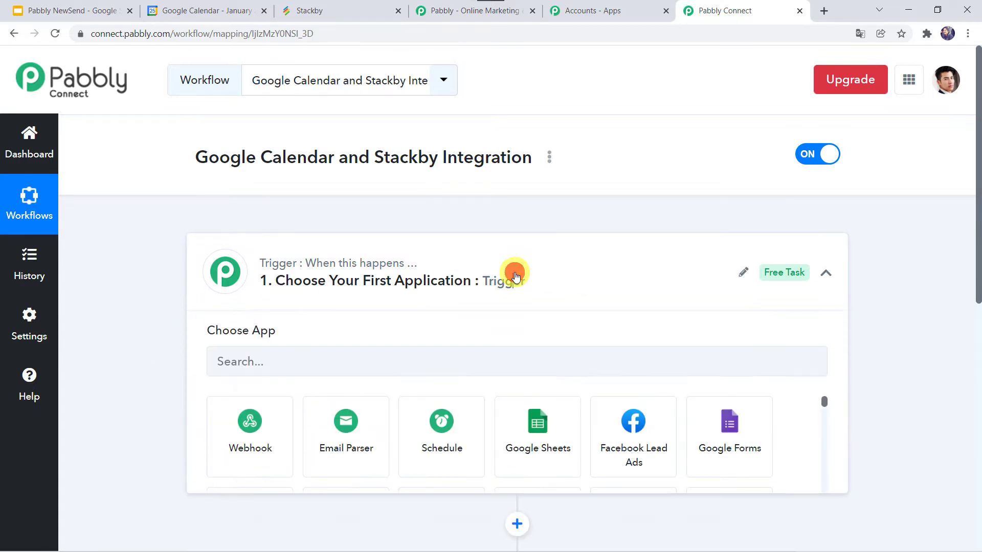
{"action": "scroll", "coordinate": [322, 273], "scroll_direction": "down", "scroll_amount": 2}
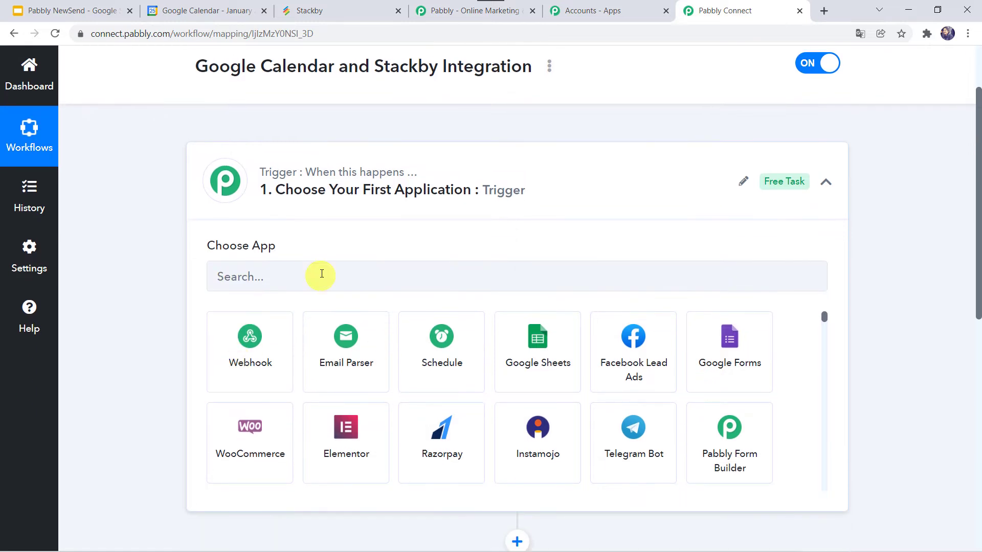
{"action": "left_click", "coordinate": [267, 273]}
{"action": "type", "text": "Google"}
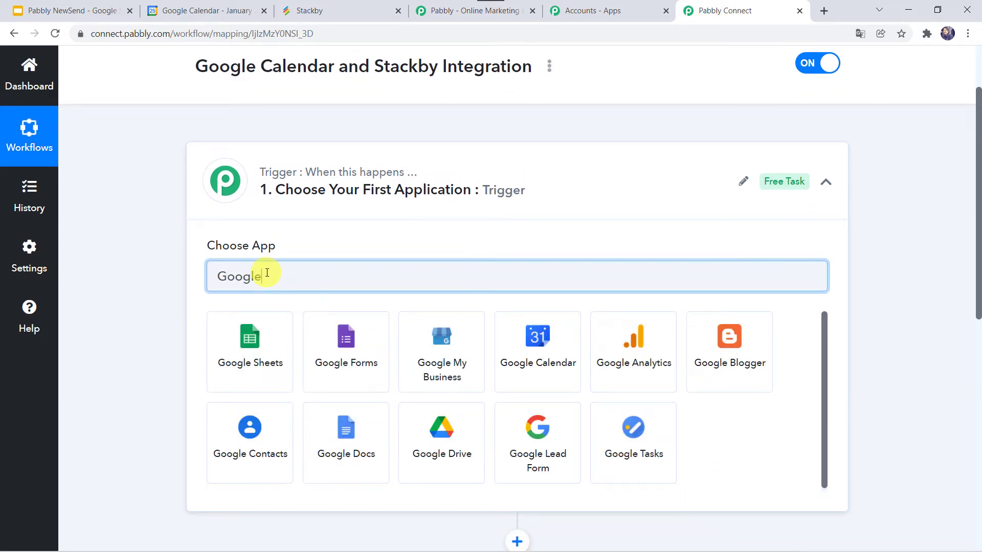
{"action": "type", "text": " C"}
{"action": "left_click", "coordinate": [250, 344]}
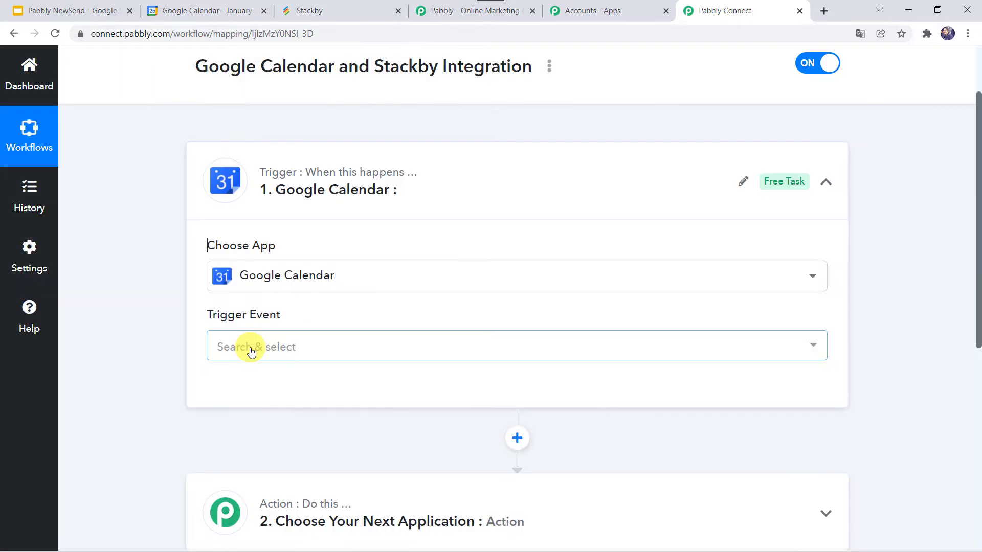
- Set the Google Calendar trigger event to New Event
{"action": "left_click", "coordinate": [250, 349]}
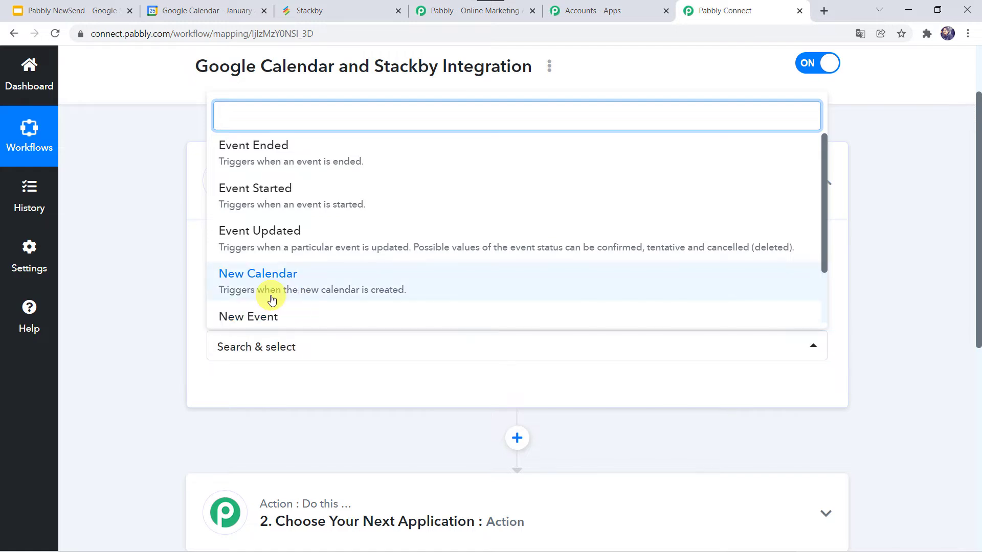
{"action": "scroll", "coordinate": [270, 296], "scroll_direction": "down", "scroll_amount": 1}
{"action": "left_click", "coordinate": [280, 274]}
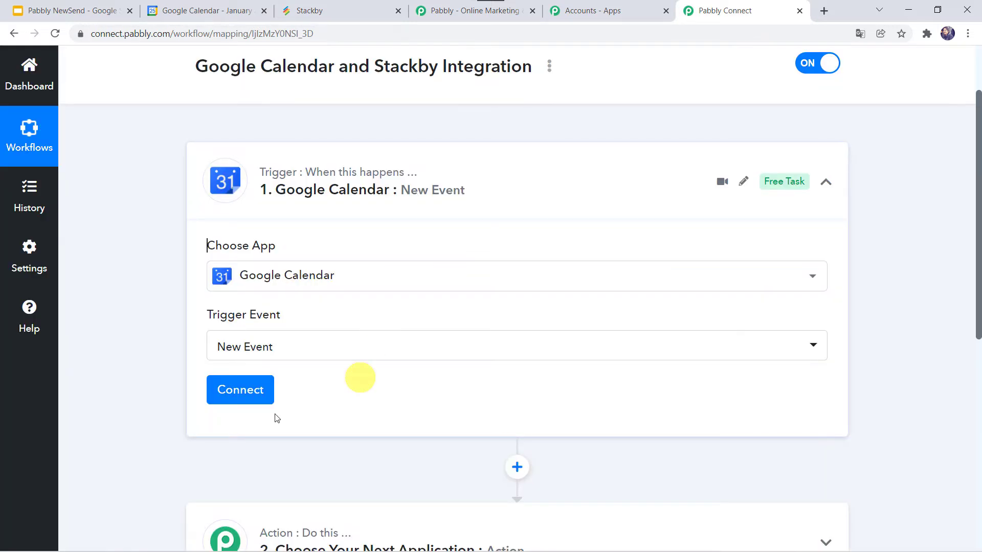
- Add a new Google Calendar connection to the trigger and authorize Pabbly Connect Calendar with the chosen Google account
{"action": "left_click", "coordinate": [250, 389]}
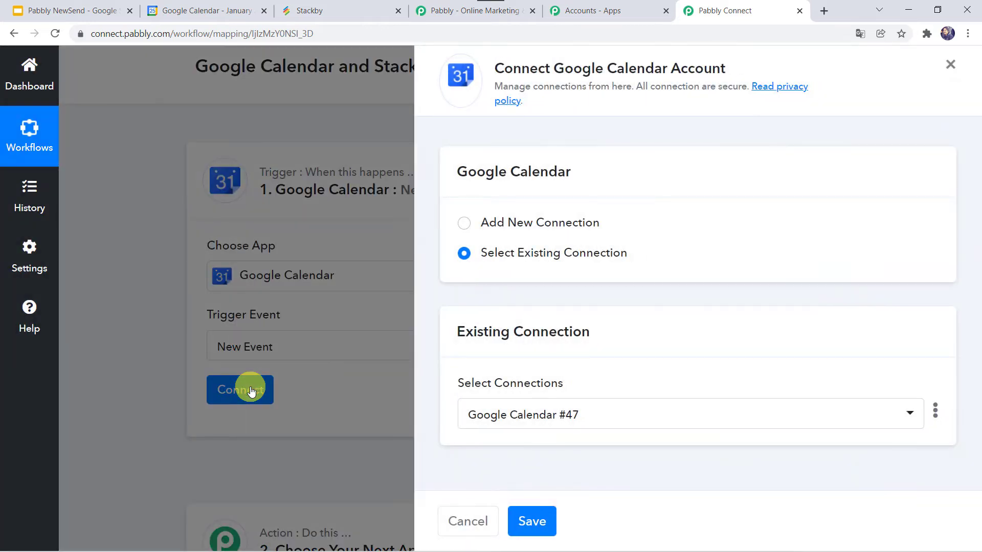
{"action": "left_click", "coordinate": [510, 228]}
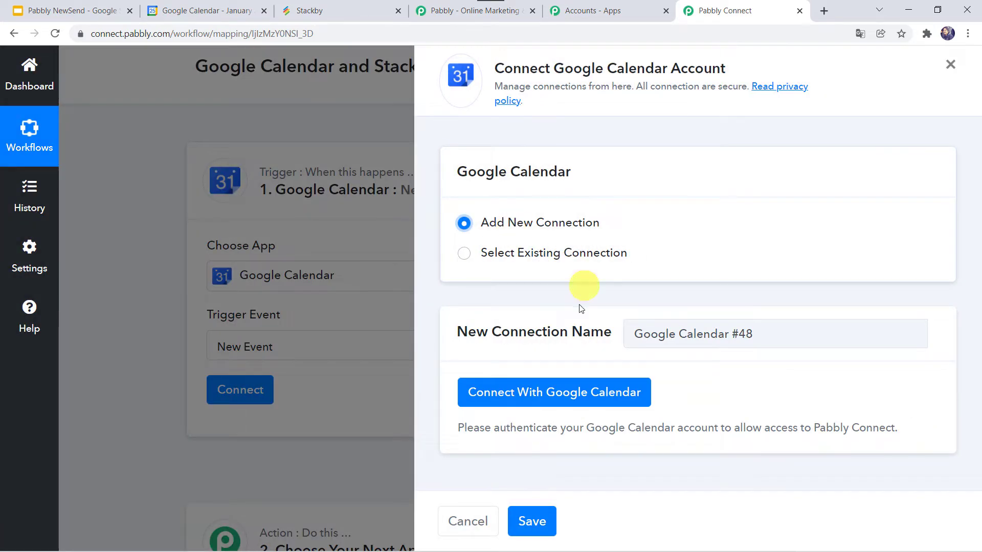
{"action": "left_click", "coordinate": [561, 394]}
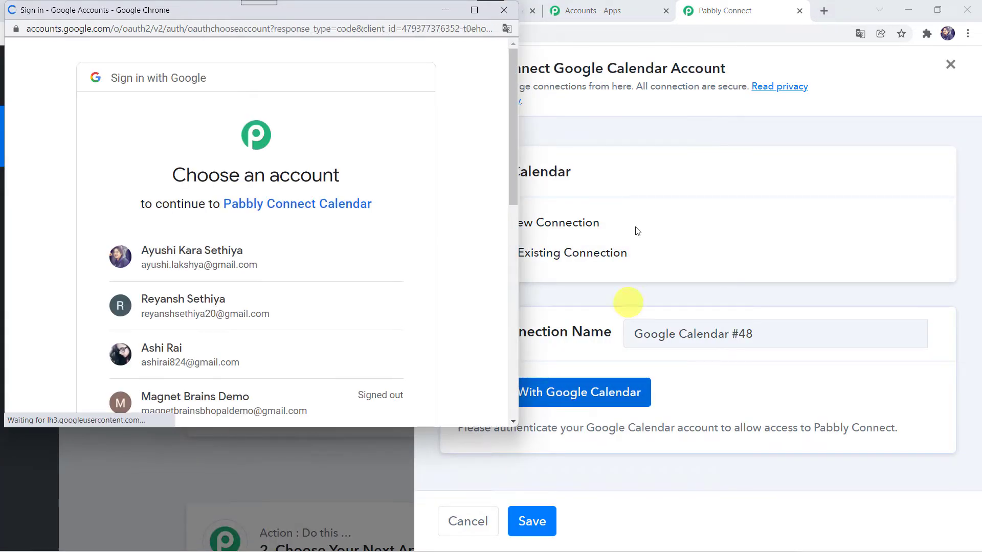
{"action": "scroll", "coordinate": [169, 246], "scroll_direction": "down", "scroll_amount": 2}
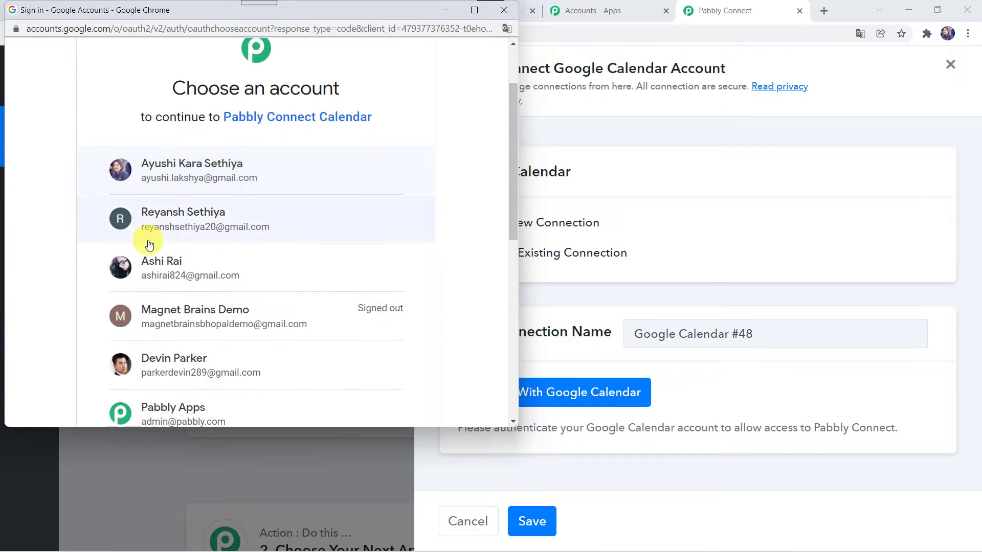
{"action": "left_click", "coordinate": [181, 271]}
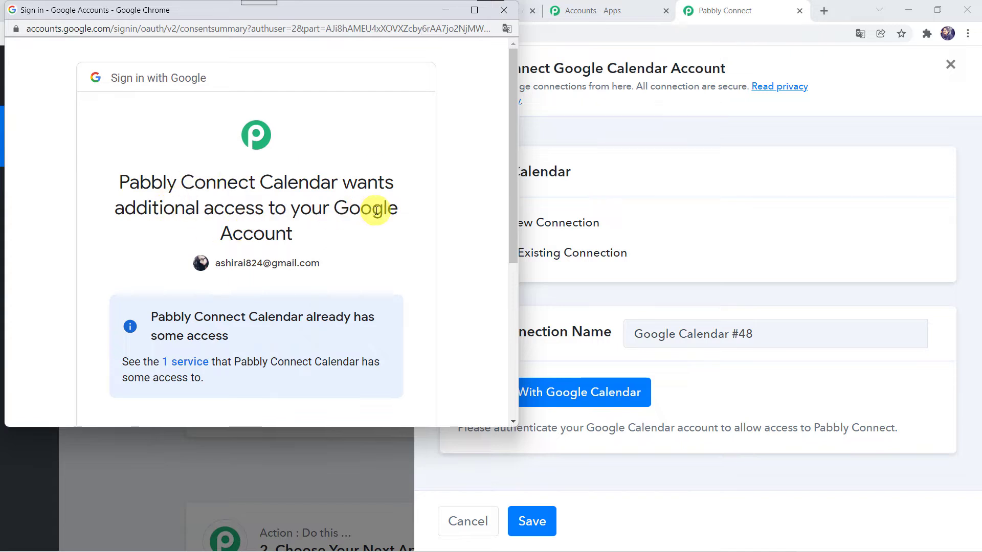
{"action": "scroll", "coordinate": [258, 238], "scroll_direction": "down", "scroll_amount": 5}
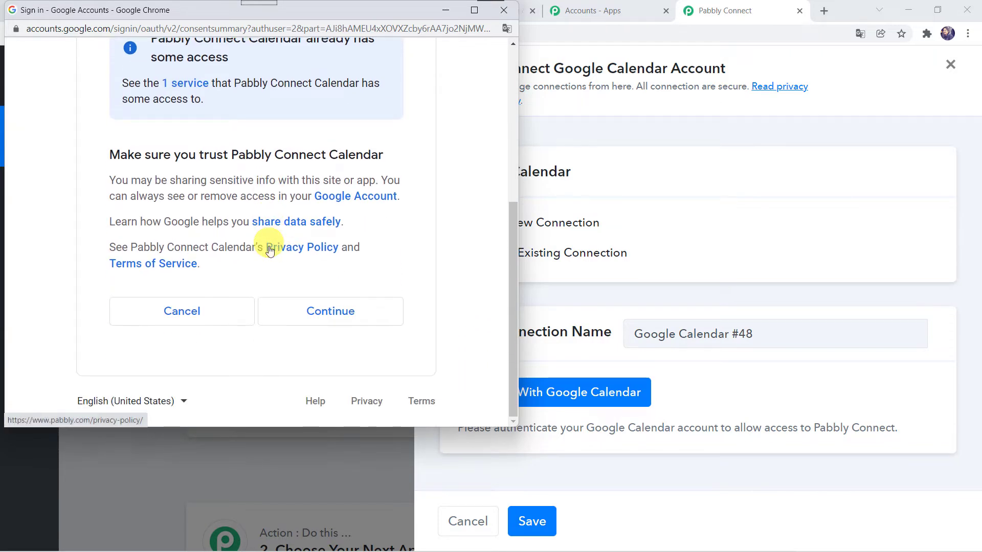
{"action": "left_click", "coordinate": [328, 313]}
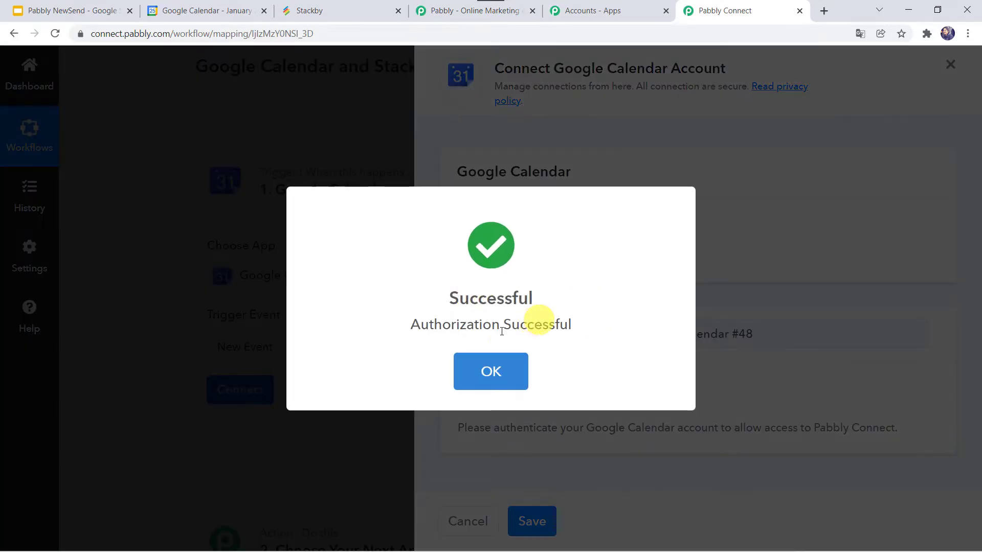
{"action": "left_click", "coordinate": [495, 344]}
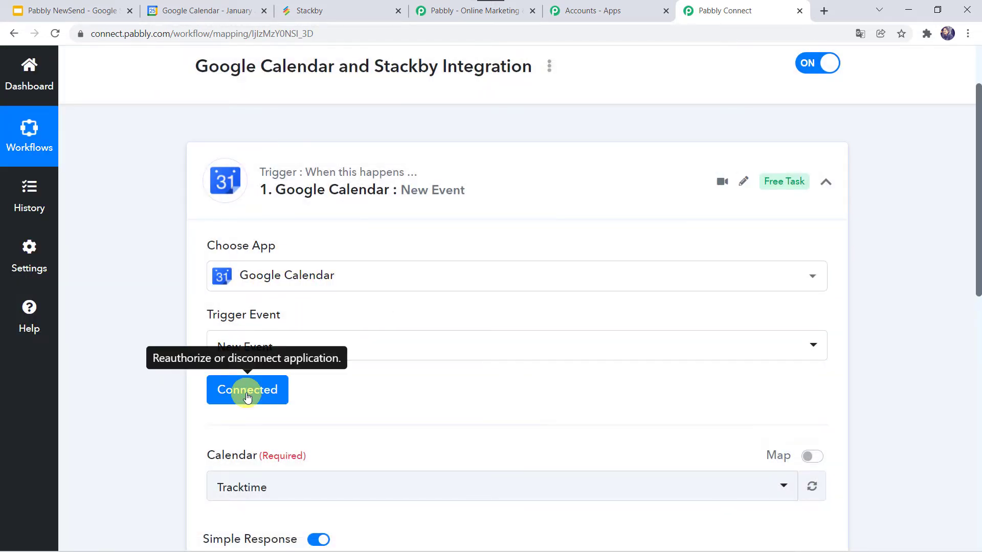
- Check the calendar list in Google Calendar and, back in Pabbly Connect, select Pabbly Integration as the trigger's calendar
{"action": "scroll", "coordinate": [393, 378], "scroll_direction": "down", "scroll_amount": 3}
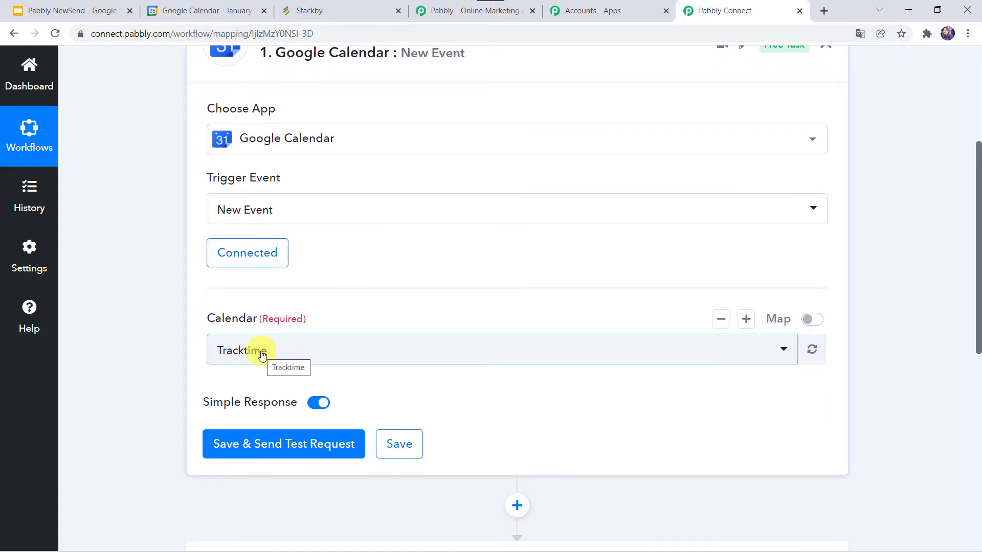
{"action": "left_click", "coordinate": [216, 11]}
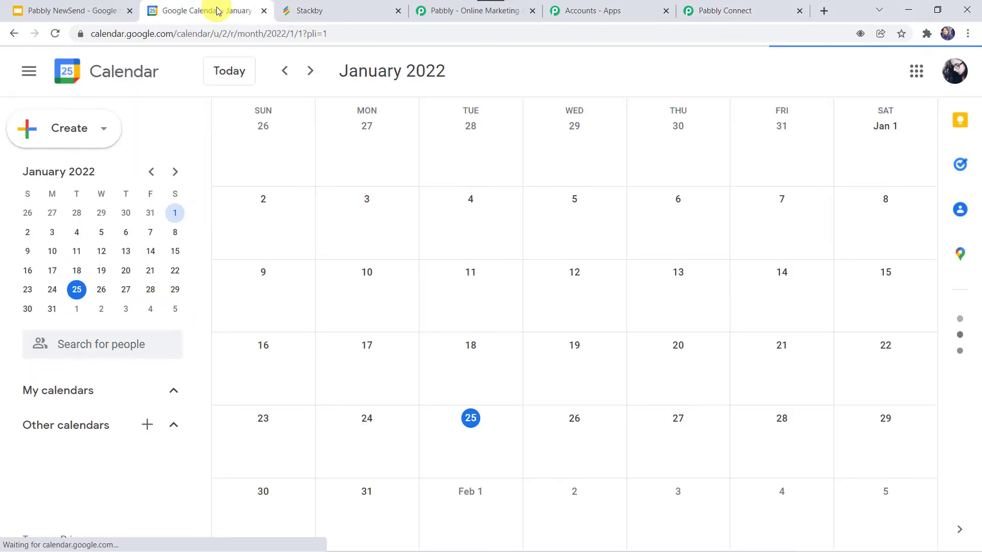
{"action": "scroll", "coordinate": [125, 330], "scroll_direction": "down", "scroll_amount": 3}
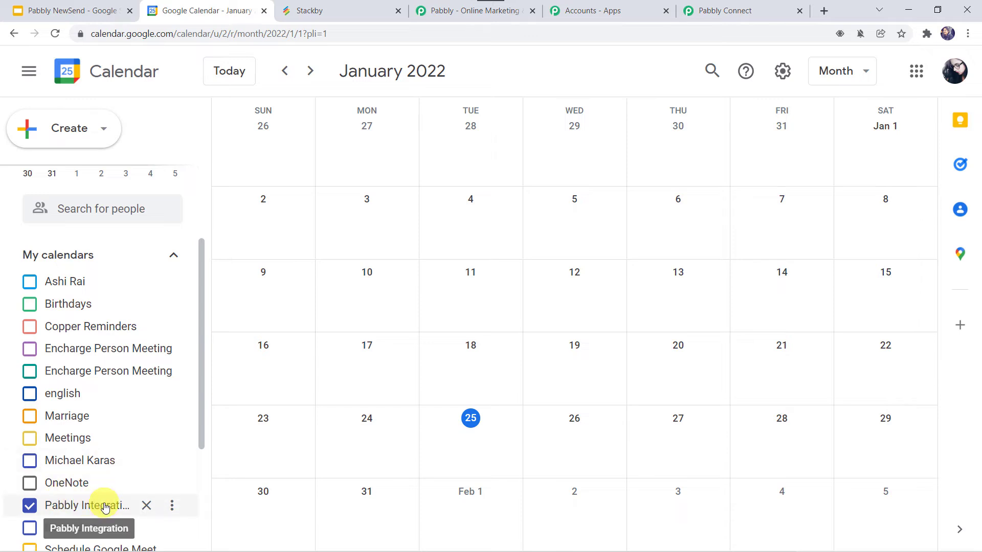
{"action": "left_click", "coordinate": [723, 10]}
{"action": "left_click", "coordinate": [284, 245]}
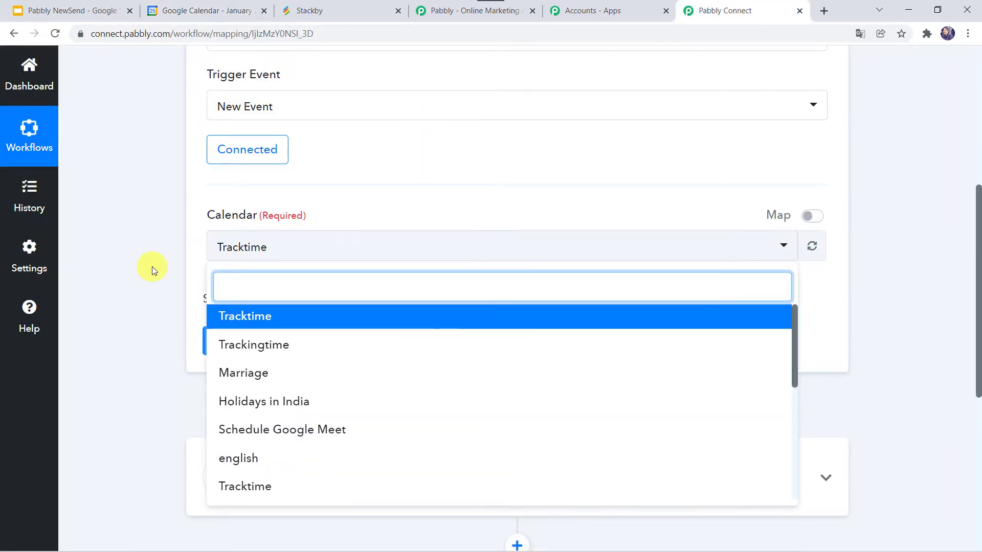
{"action": "scroll", "coordinate": [148, 267], "scroll_direction": "down", "scroll_amount": 2}
{"action": "scroll", "coordinate": [315, 400], "scroll_direction": "down", "scroll_amount": 3}
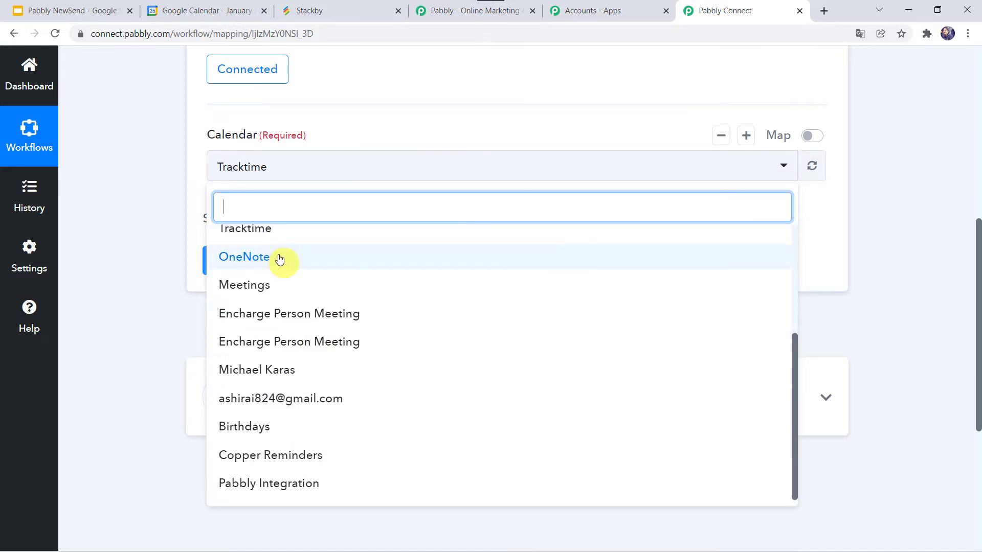
{"action": "left_click", "coordinate": [287, 485]}
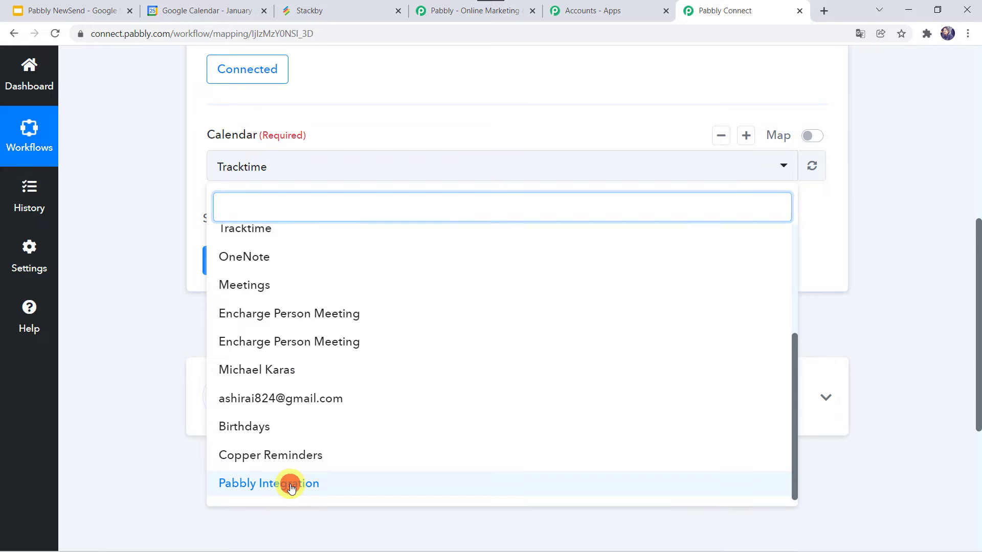
{"action": "left_click", "coordinate": [127, 194]}
{"action": "scroll", "coordinate": [127, 194], "scroll_direction": "up", "scroll_amount": 4}
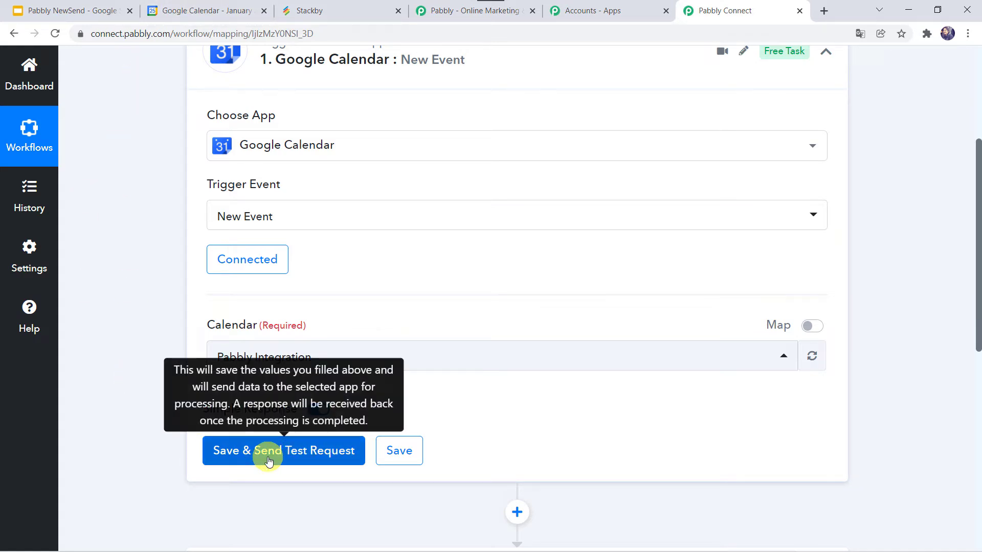
- In Google Calendar, start a new event on Friday, January 28 with a 1:00pm start time
{"action": "left_click", "coordinate": [204, 10]}
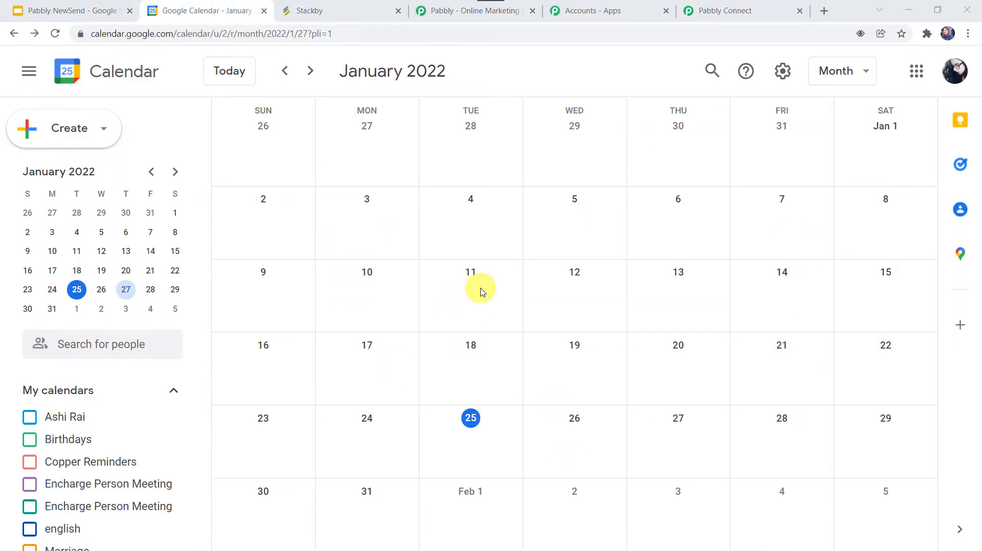
{"action": "left_click", "coordinate": [86, 118]}
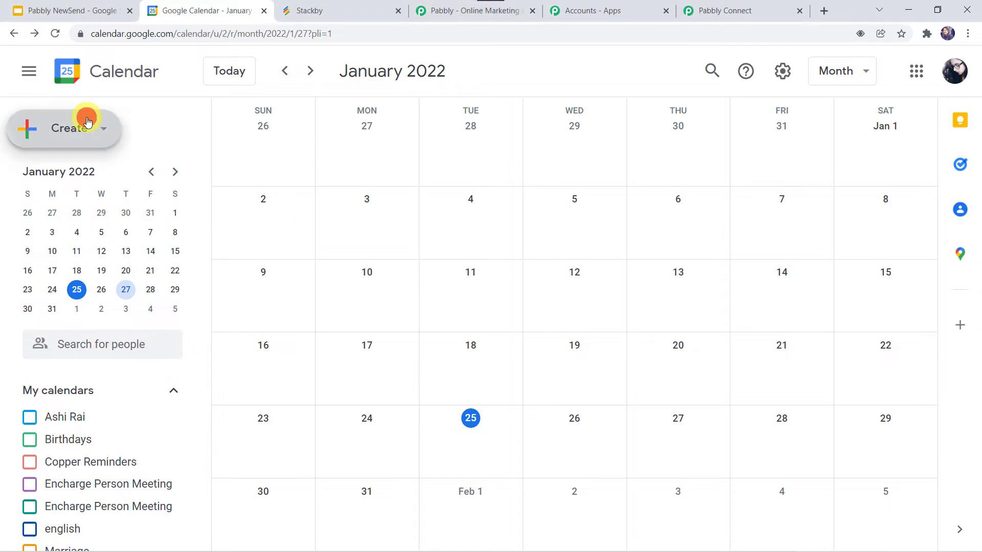
{"action": "left_click", "coordinate": [32, 172]}
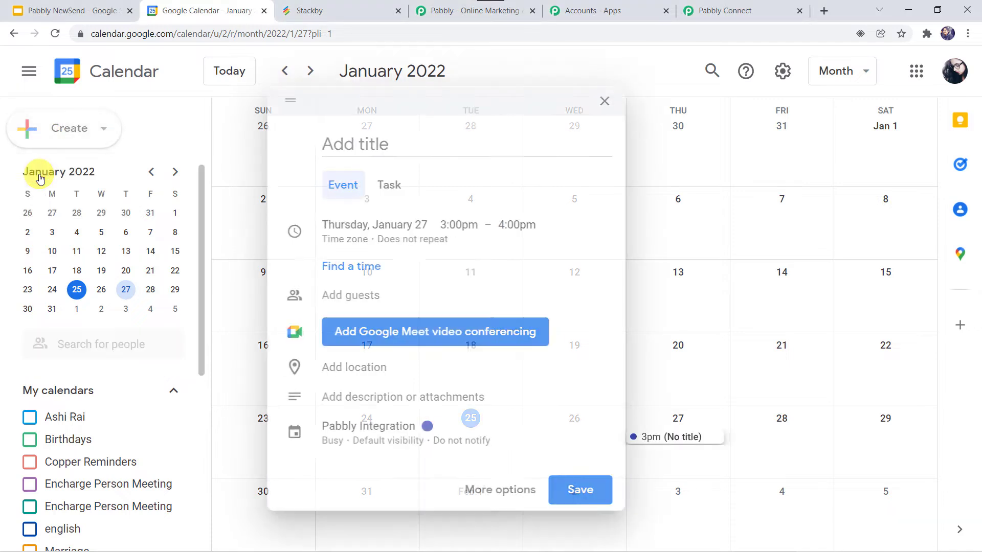
{"action": "left_click", "coordinate": [402, 225]}
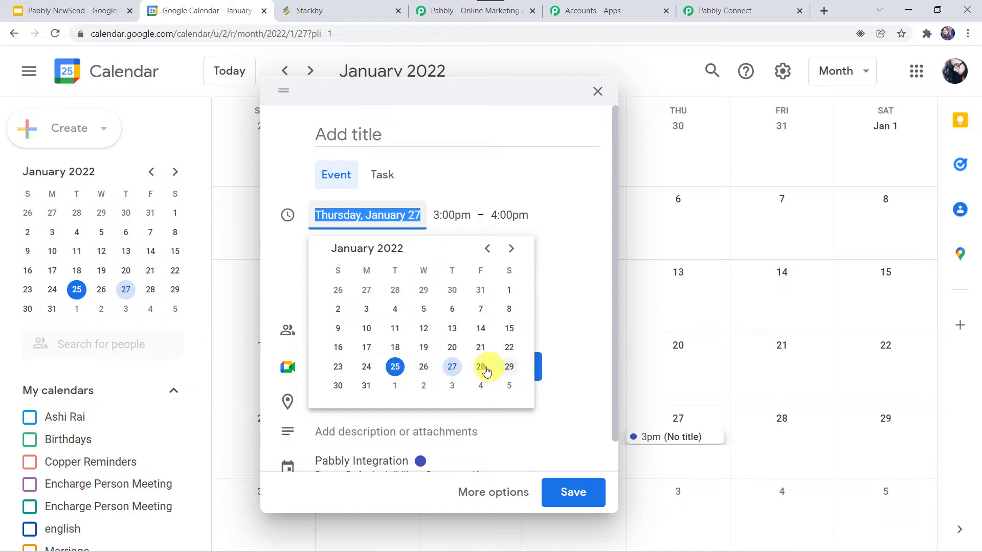
{"action": "left_click", "coordinate": [480, 368]}
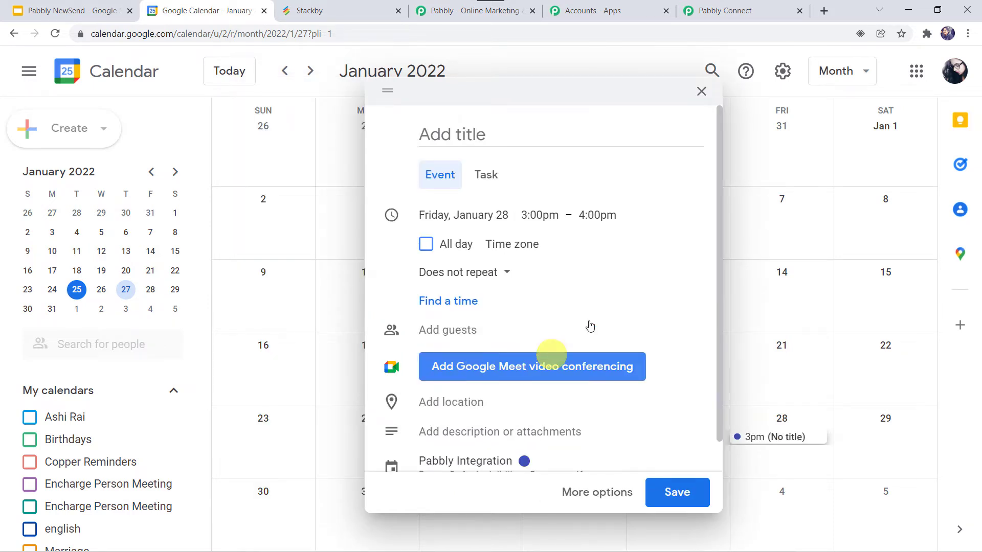
{"action": "left_click", "coordinate": [542, 214]}
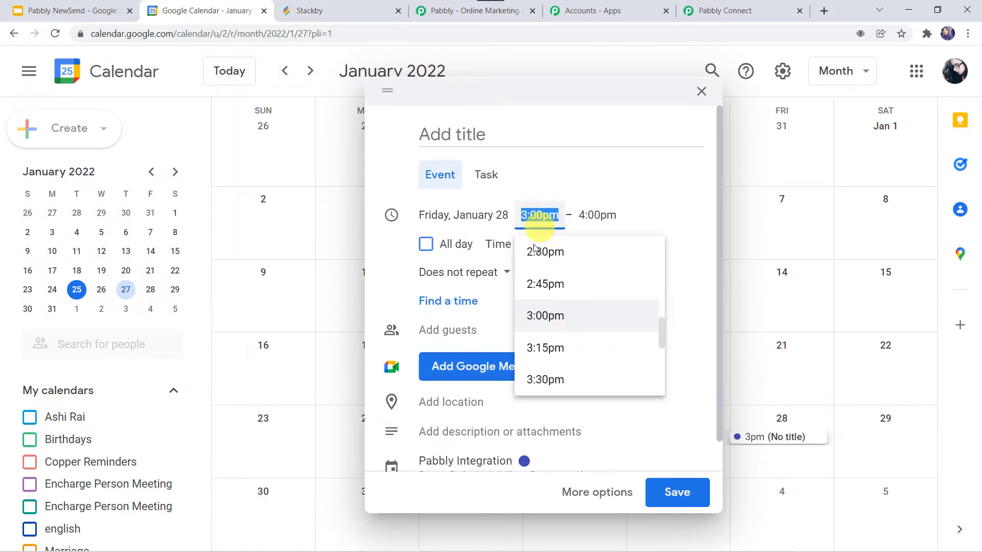
{"action": "scroll", "coordinate": [567, 297], "scroll_direction": "up", "scroll_amount": 3}
{"action": "scroll", "coordinate": [568, 297], "scroll_direction": "up", "scroll_amount": 2}
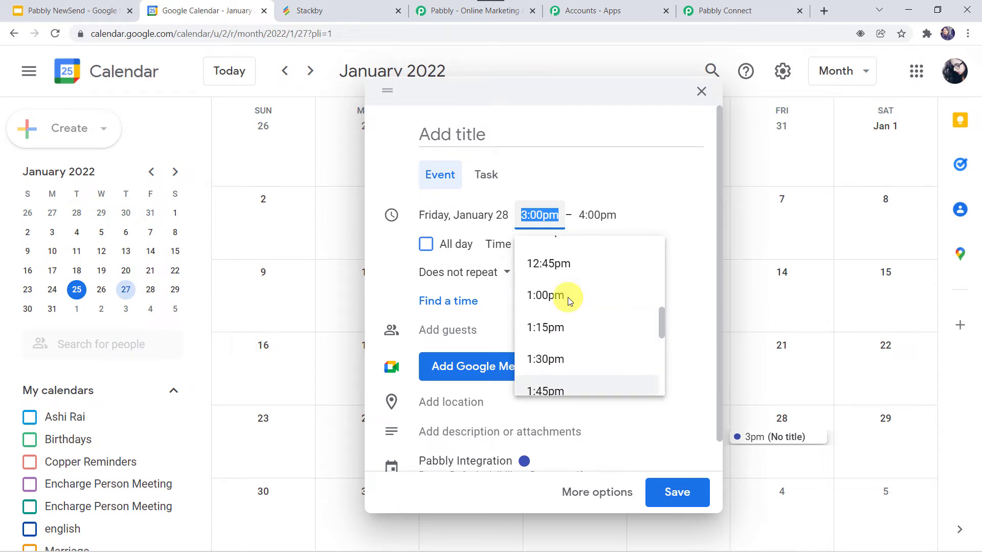
{"action": "left_click", "coordinate": [568, 298]}
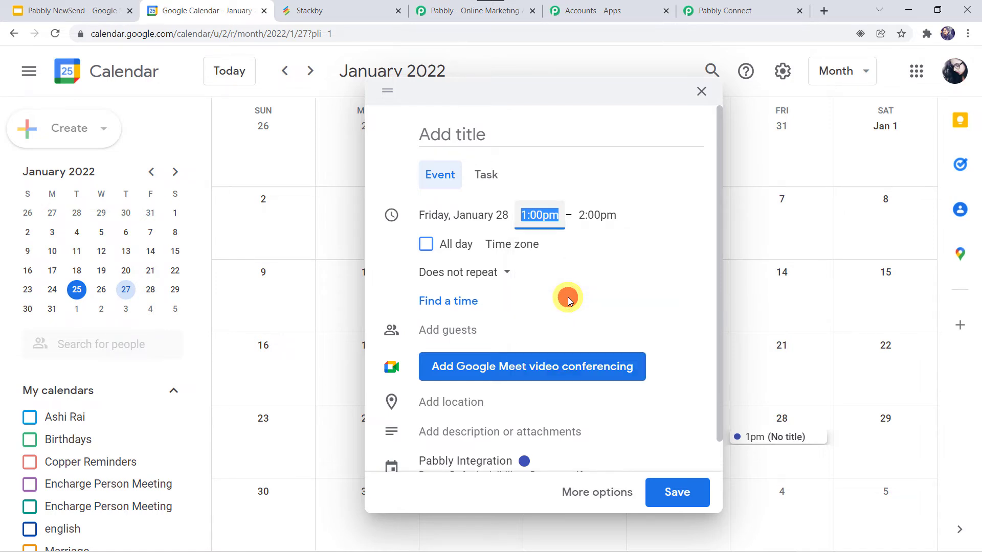
- Title the event Auditors Meeting and add a guest from the contact suggestions
{"action": "left_click", "coordinate": [492, 134]}
{"action": "type", "text": "Auditors Meeting"}
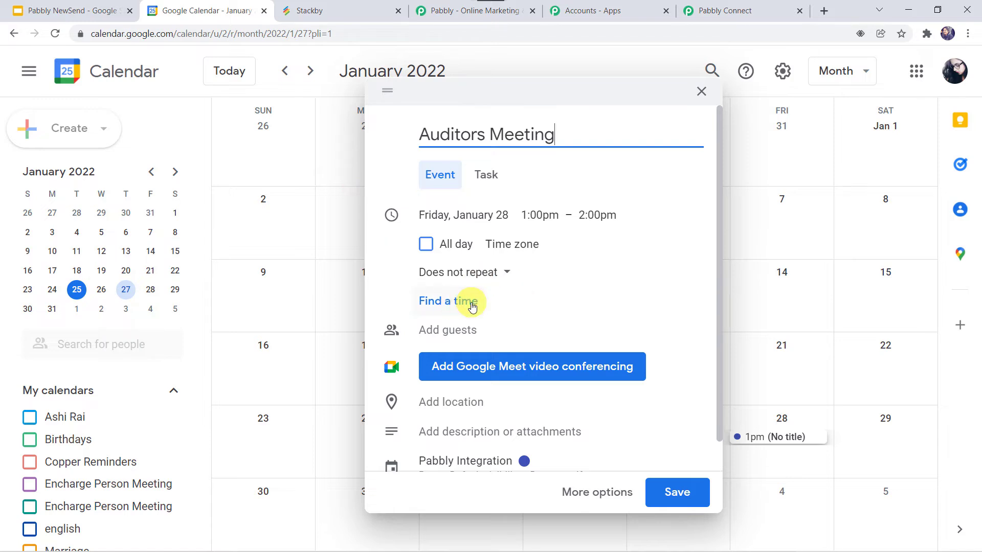
{"action": "scroll", "coordinate": [471, 303], "scroll_direction": "down", "scroll_amount": 1}
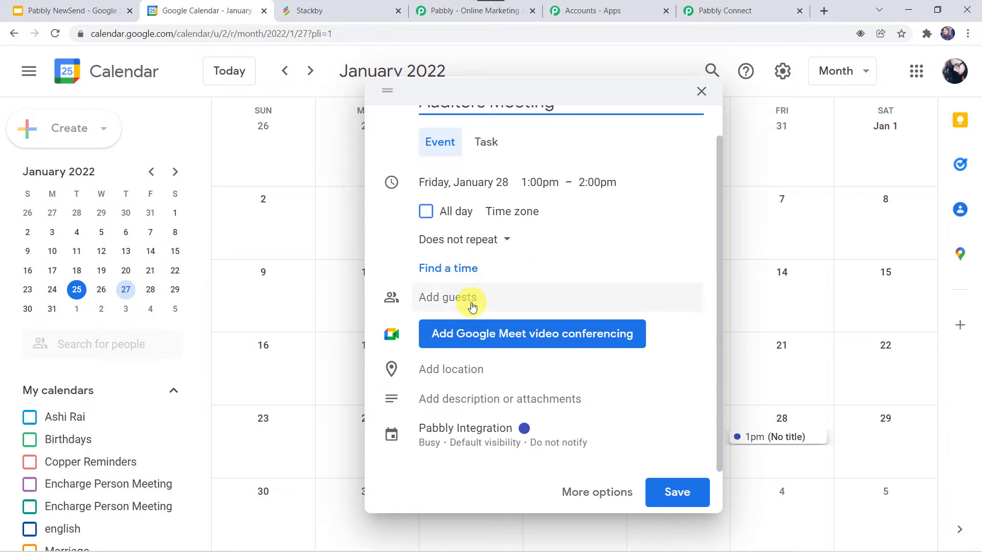
{"action": "left_click", "coordinate": [471, 303]}
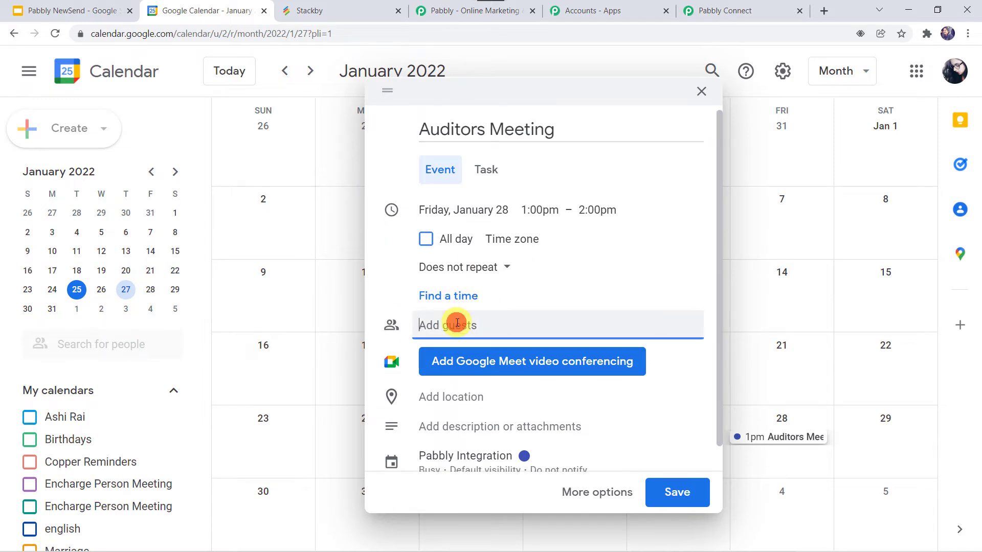
{"action": "type", "text": "m"}
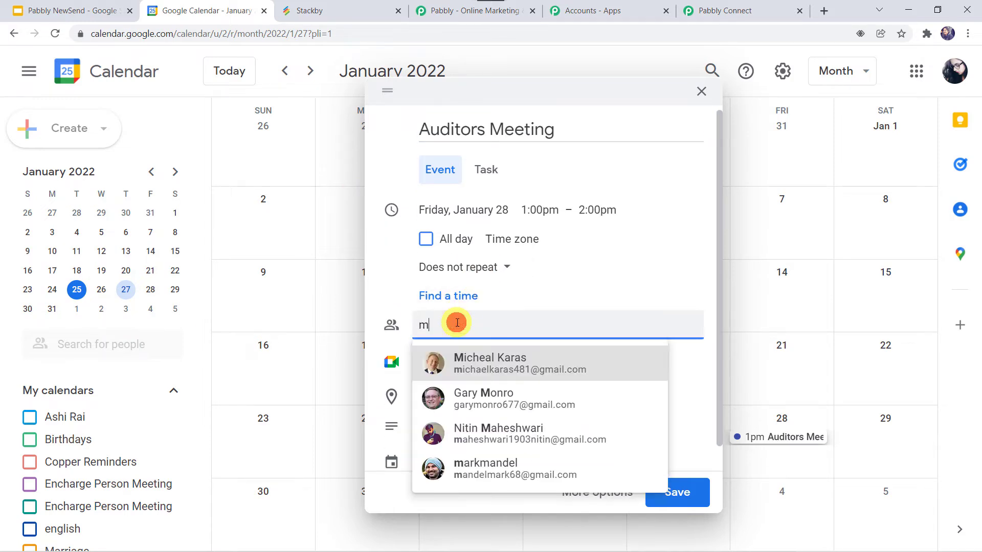
{"action": "left_click", "coordinate": [471, 362]}
- Enter the description "Accounts Department suppose to attend this meeting" and save the event, sending the guest an invitation email
{"action": "scroll", "coordinate": [569, 286], "scroll_direction": "down", "scroll_amount": 2}
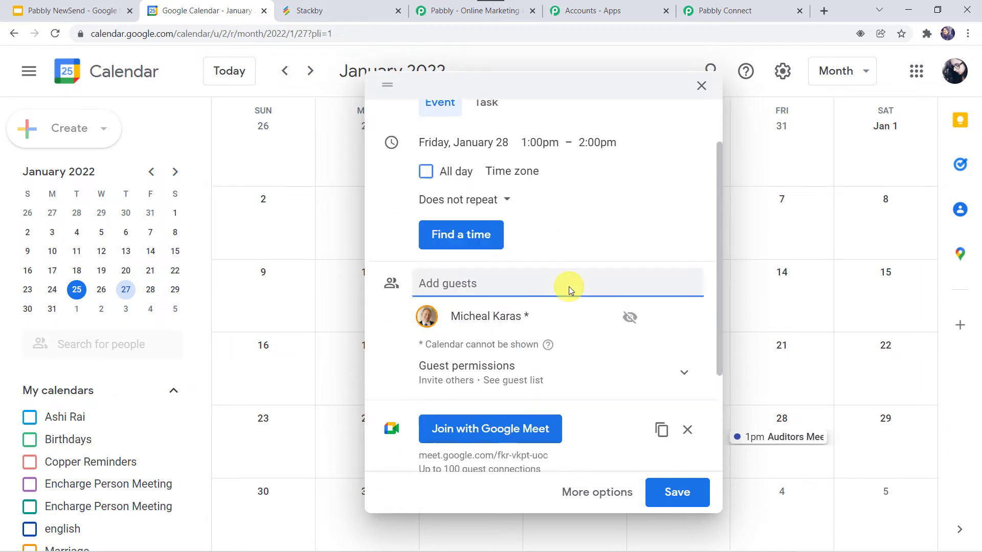
{"action": "scroll", "coordinate": [569, 286], "scroll_direction": "down", "scroll_amount": 3}
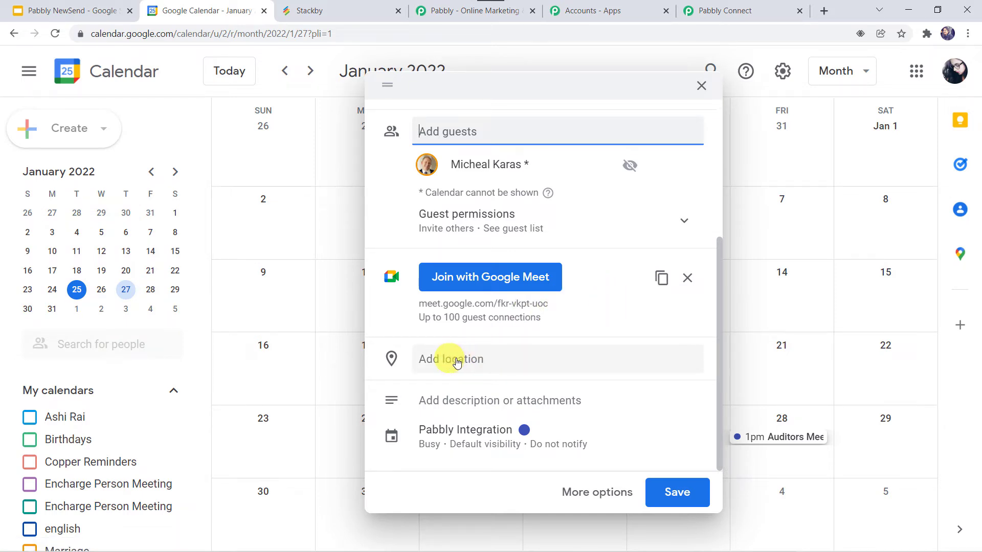
{"action": "left_click", "coordinate": [462, 401]}
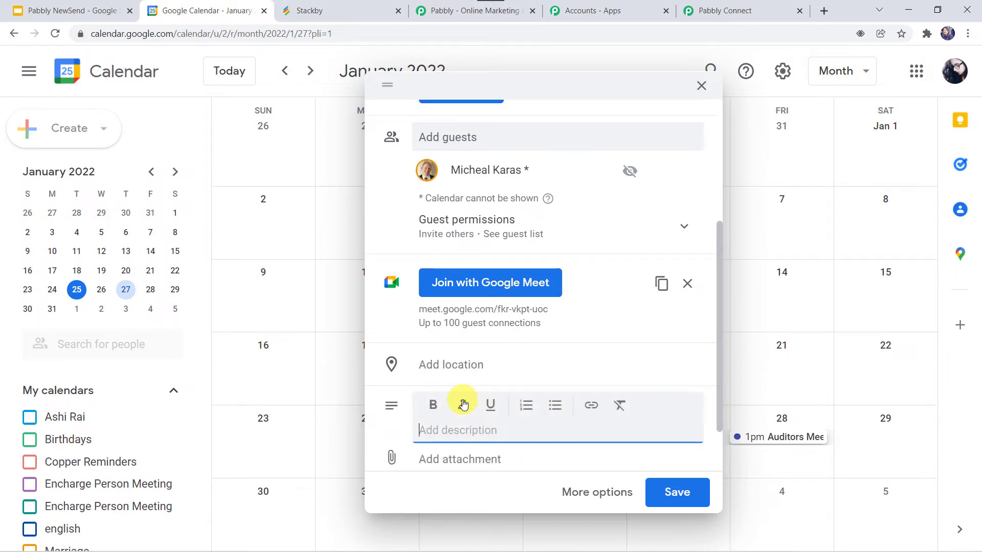
{"action": "scroll", "coordinate": [480, 373], "scroll_direction": "down", "scroll_amount": 2}
{"action": "left_click", "coordinate": [480, 356]}
{"action": "type", "text": "Ac"}
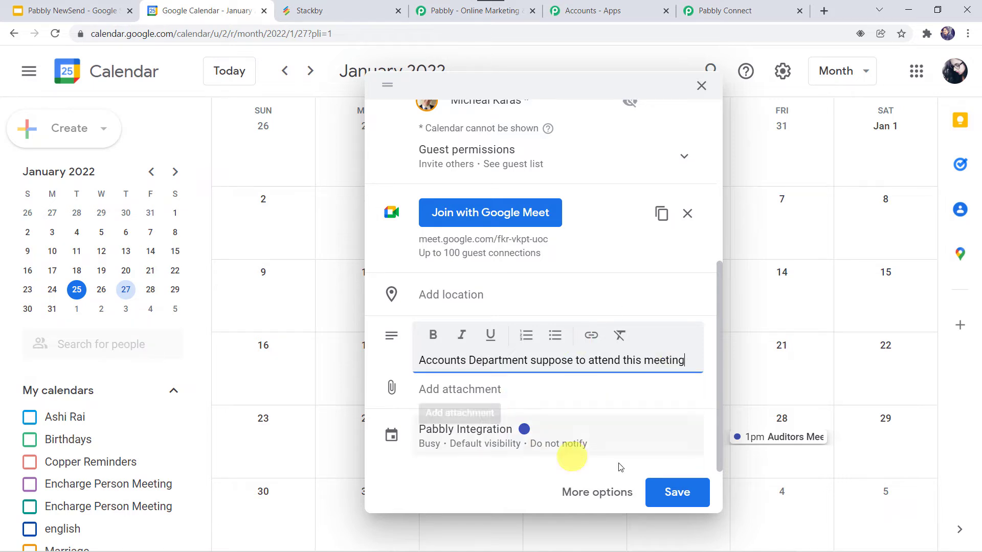
{"action": "left_click", "coordinate": [679, 489]}
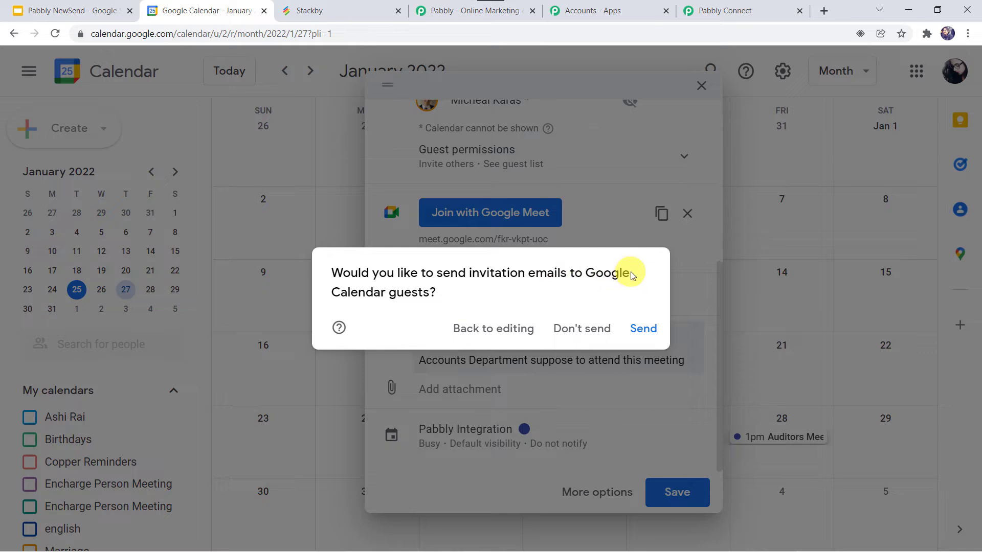
{"action": "left_click", "coordinate": [644, 328]}
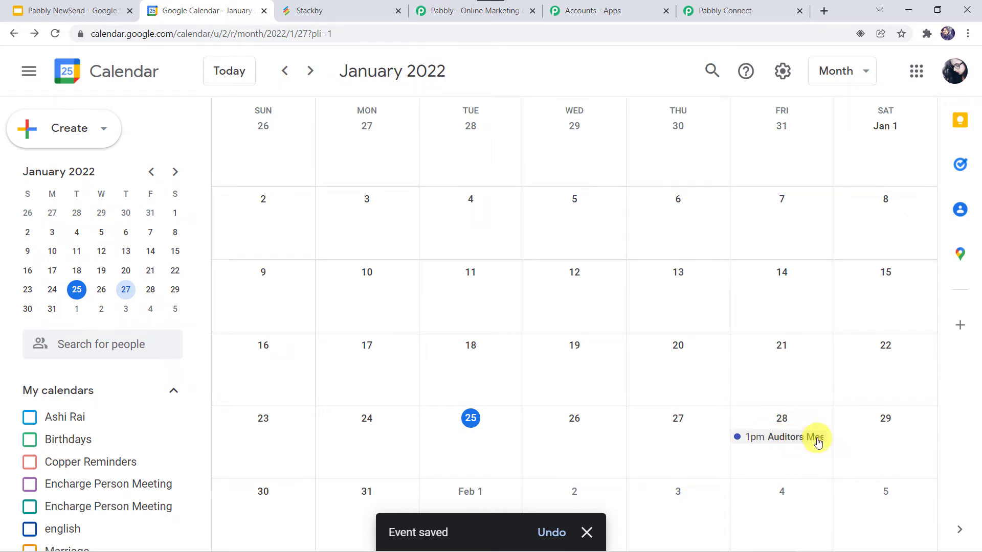
- Switch back to Pabbly Connect, save the Google Calendar trigger and send a test request
{"action": "left_click", "coordinate": [721, 10]}
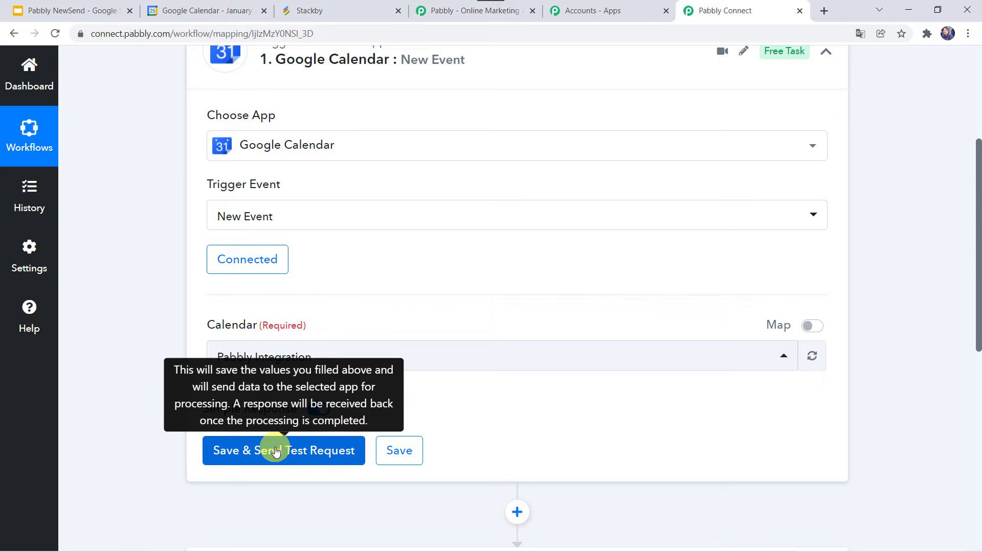
{"action": "left_click", "coordinate": [275, 451]}
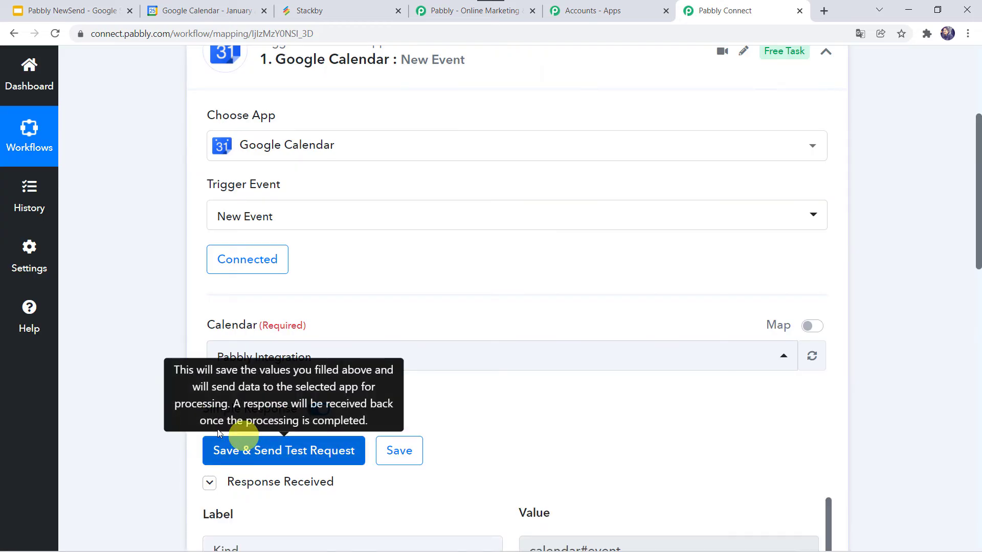
- Review the trigger's received response, checking the event's summary, description, start and end times, attendee email and meeting link
{"action": "scroll", "coordinate": [141, 433], "scroll_direction": "down", "scroll_amount": 6}
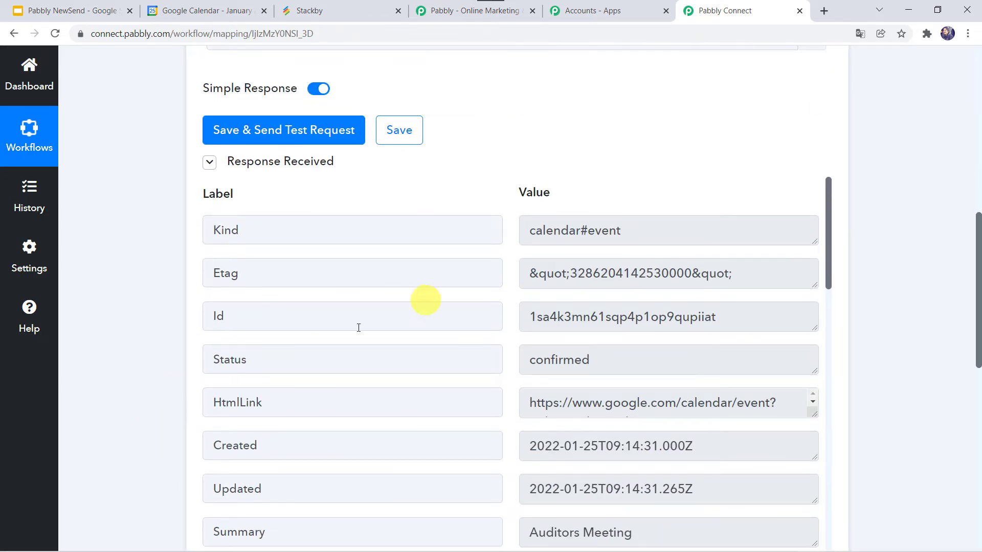
{"action": "scroll", "coordinate": [131, 425], "scroll_direction": "down", "scroll_amount": 1}
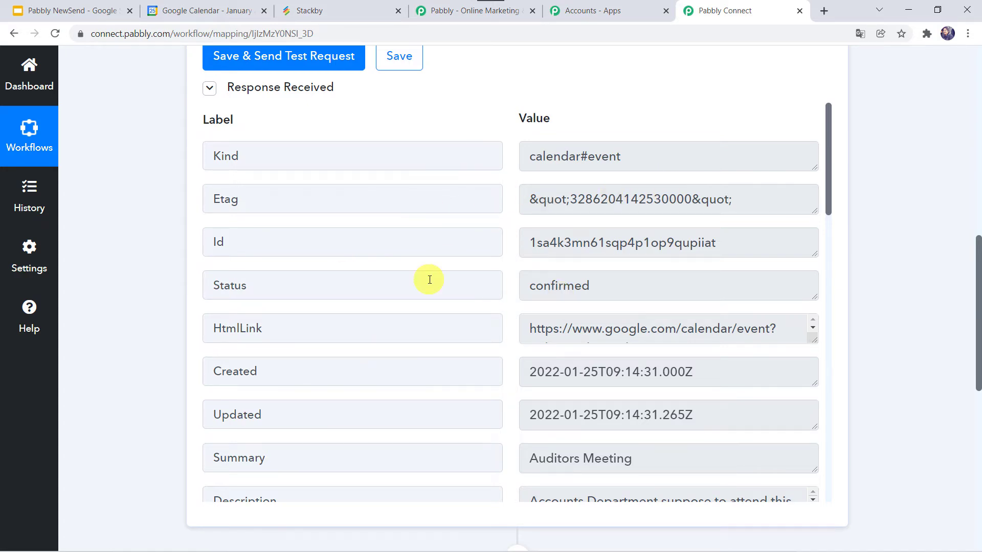
{"action": "scroll", "coordinate": [429, 278], "scroll_direction": "down", "scroll_amount": 3}
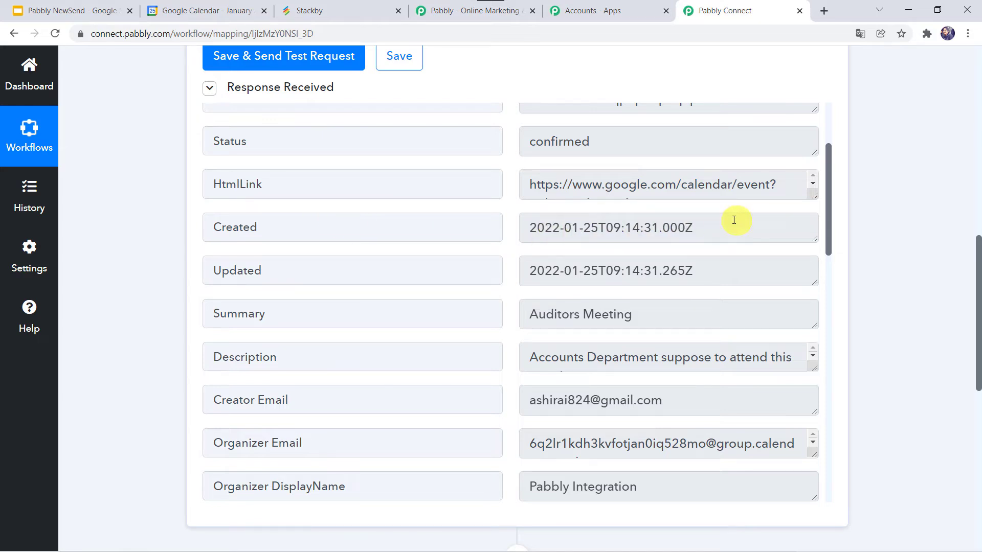
{"action": "scroll", "coordinate": [395, 225], "scroll_direction": "down", "scroll_amount": 1}
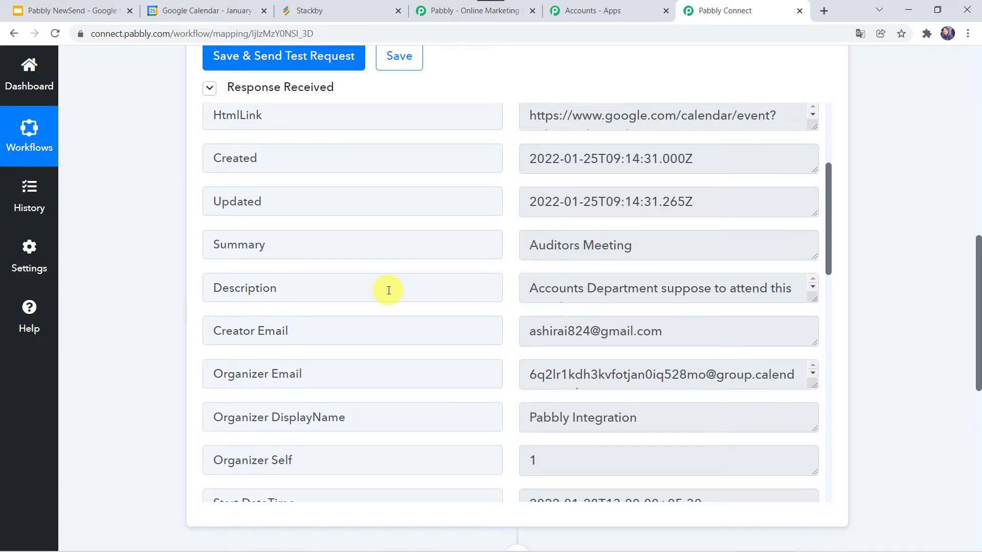
{"action": "scroll", "coordinate": [389, 290], "scroll_direction": "down", "scroll_amount": 2}
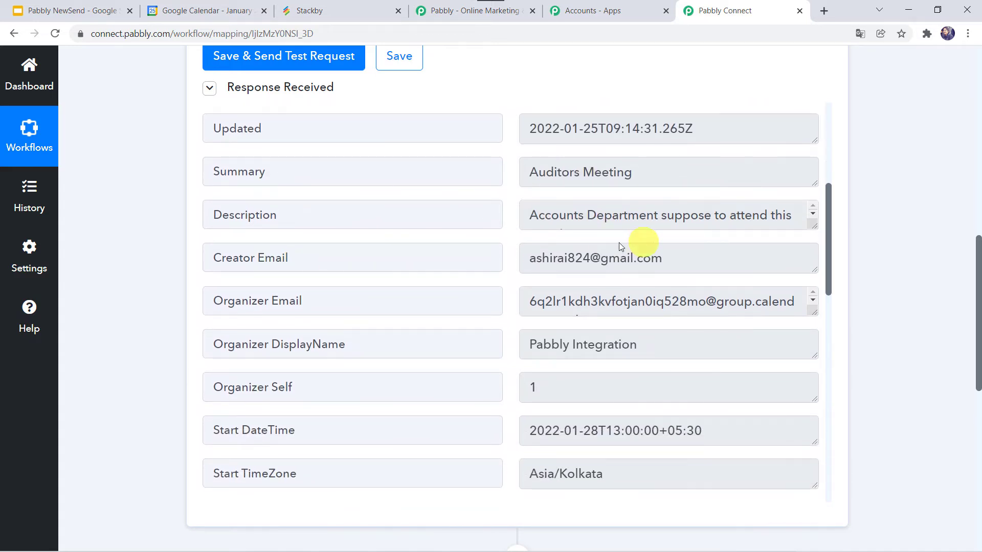
{"action": "scroll", "coordinate": [457, 261], "scroll_direction": "down", "scroll_amount": 2}
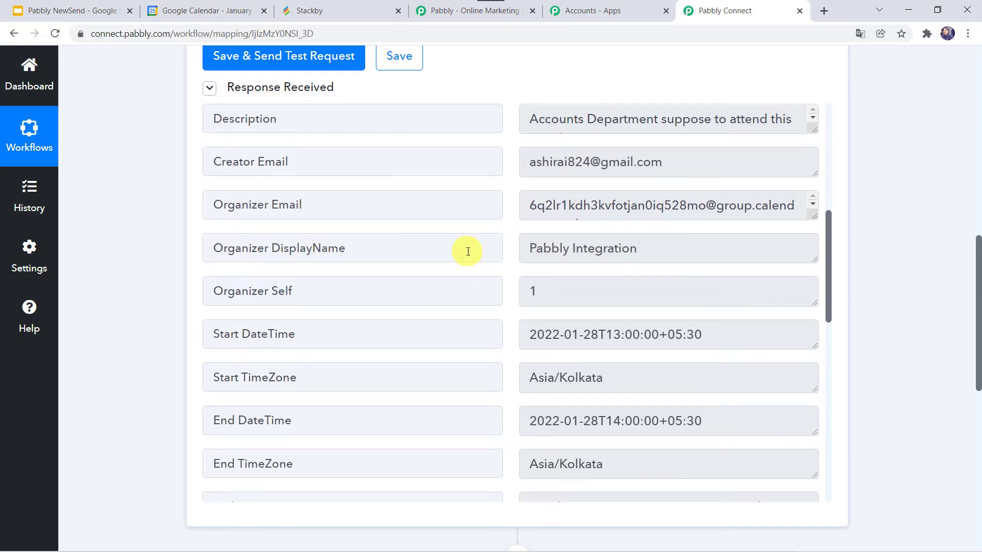
{"action": "scroll", "coordinate": [464, 250], "scroll_direction": "down", "scroll_amount": 3}
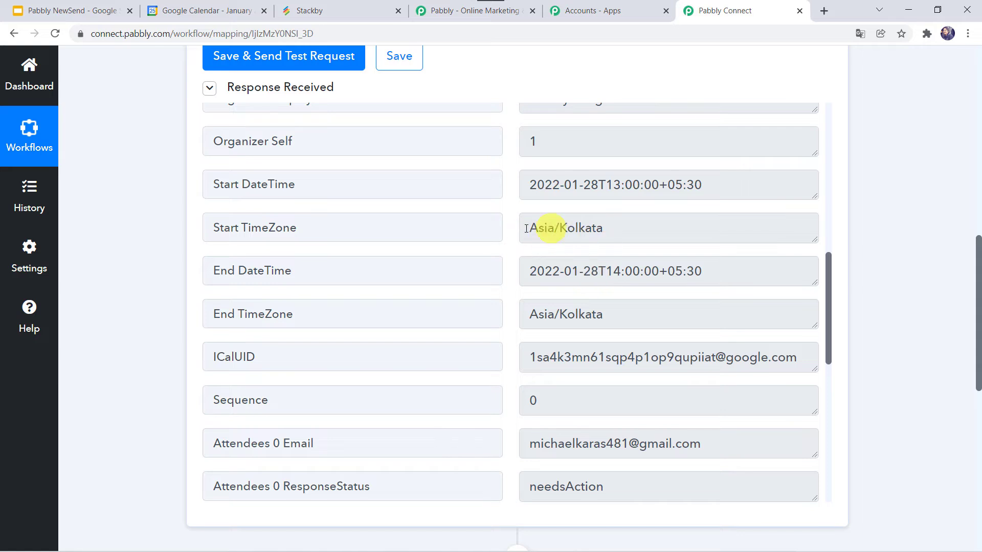
{"action": "scroll", "coordinate": [490, 283], "scroll_direction": "down", "scroll_amount": 2}
{"action": "scroll", "coordinate": [492, 286], "scroll_direction": "down", "scroll_amount": 3}
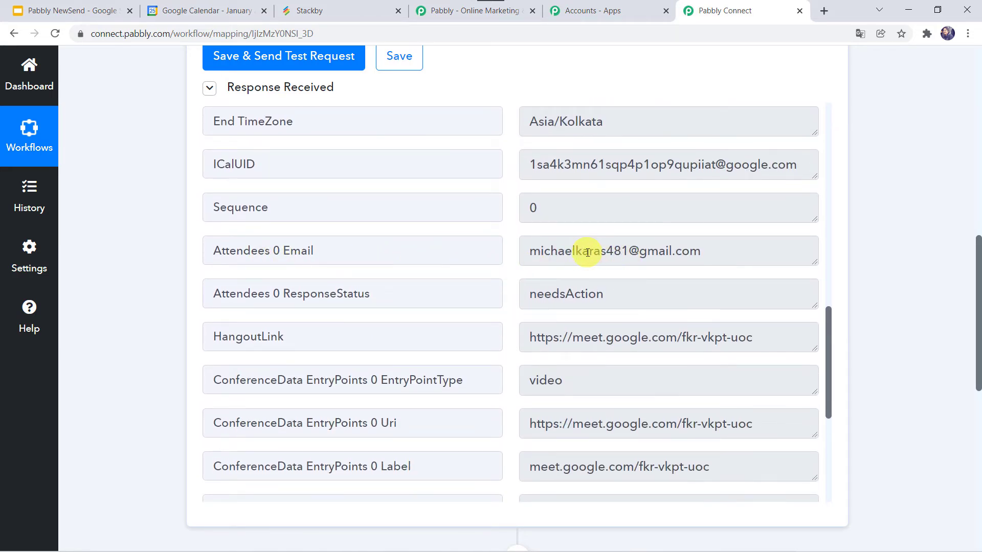
{"action": "scroll", "coordinate": [452, 247], "scroll_direction": "down", "scroll_amount": 3}
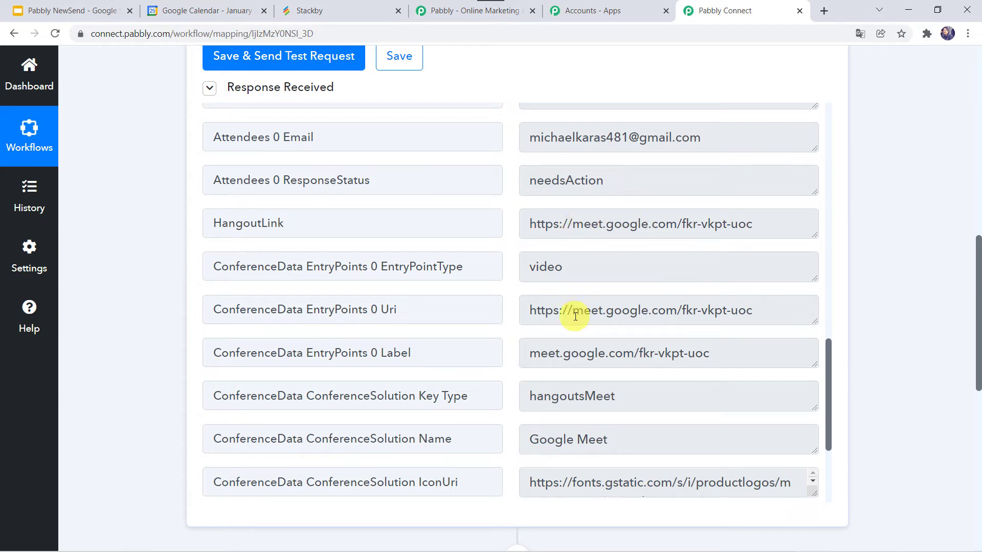
{"action": "scroll", "coordinate": [574, 310], "scroll_direction": "down", "scroll_amount": 2}
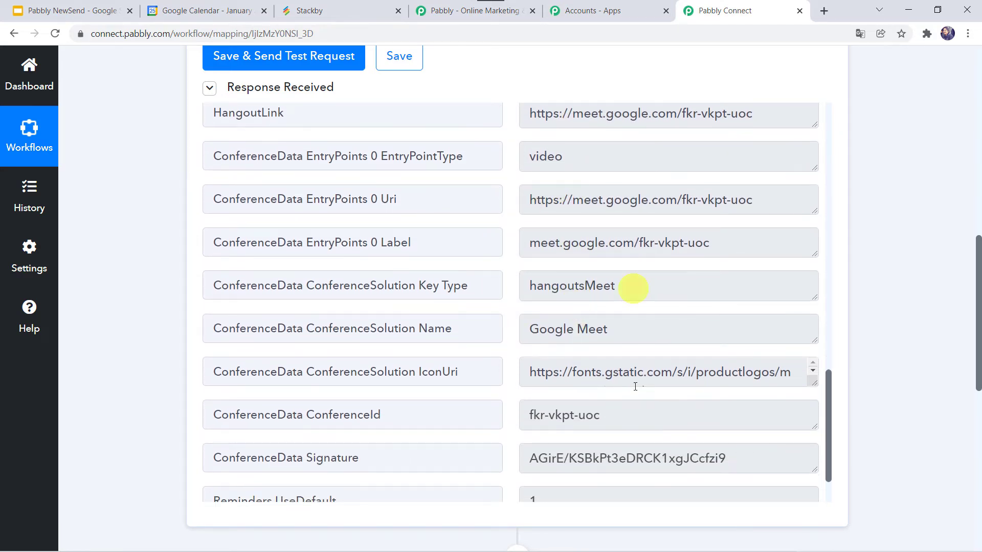
{"action": "scroll", "coordinate": [520, 267], "scroll_direction": "down", "scroll_amount": 2}
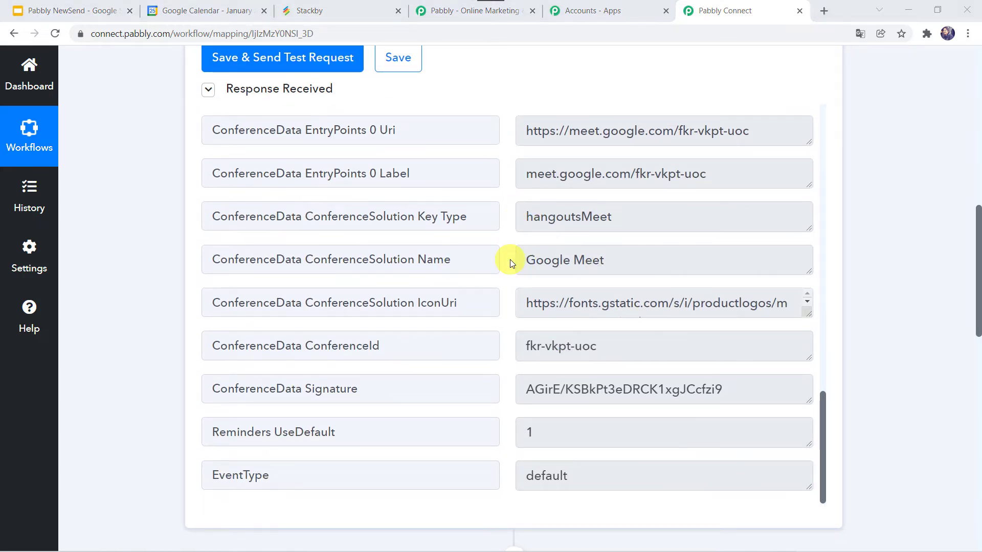
{"action": "scroll", "coordinate": [510, 259], "scroll_direction": "up", "scroll_amount": 15}
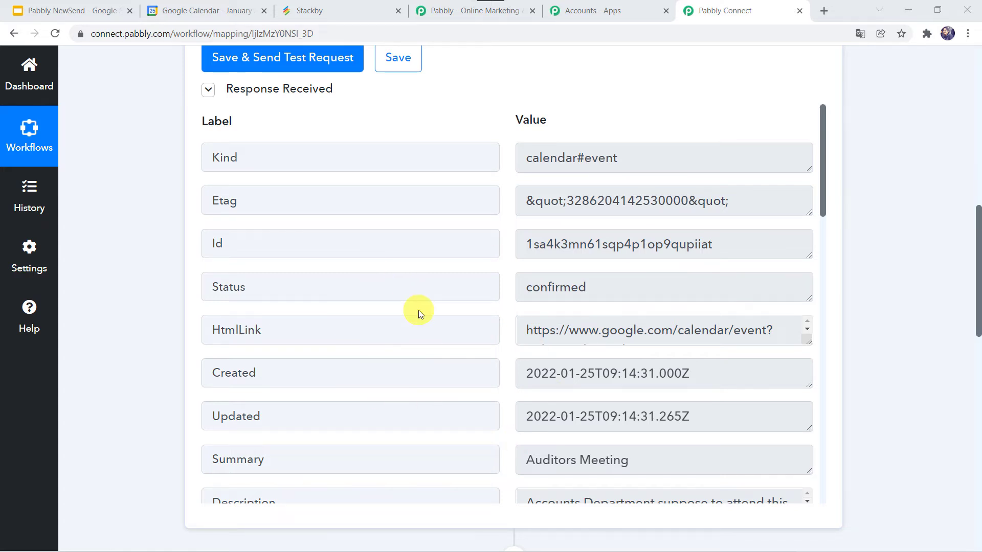
{"action": "scroll", "coordinate": [418, 310], "scroll_direction": "down", "scroll_amount": 8}
{"action": "scroll", "coordinate": [418, 310], "scroll_direction": "down", "scroll_amount": 2}
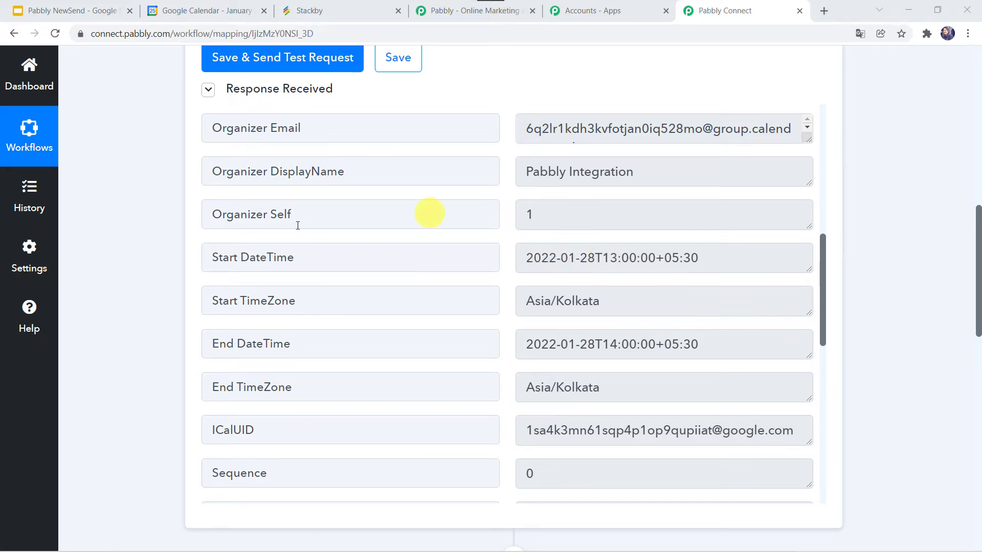
- Set the action step to Date/Time Formatter by Pabbly with the Format Date Only event and connect it
{"action": "scroll", "coordinate": [177, 397], "scroll_direction": "down", "scroll_amount": 5}
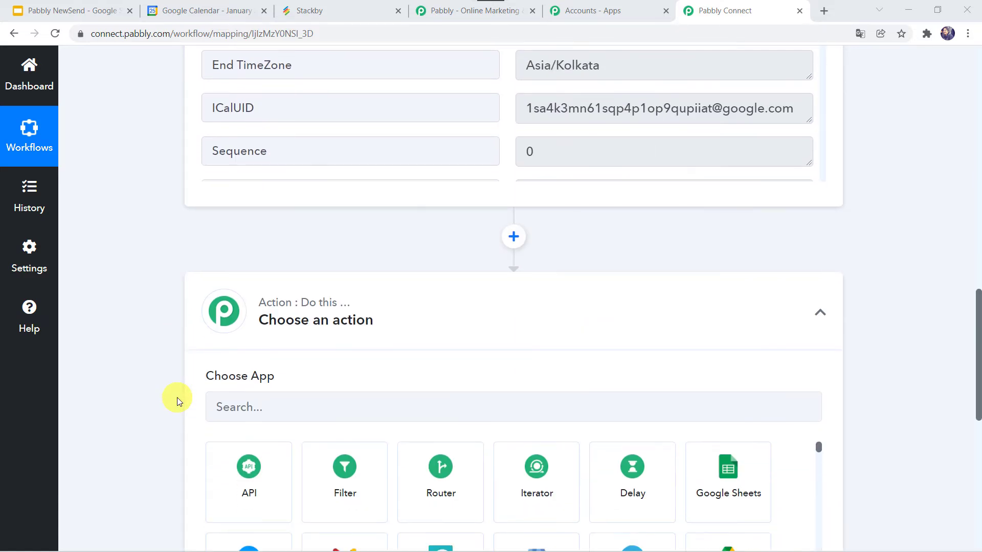
{"action": "scroll", "coordinate": [177, 397], "scroll_direction": "down", "scroll_amount": 2}
{"action": "left_click", "coordinate": [255, 279]}
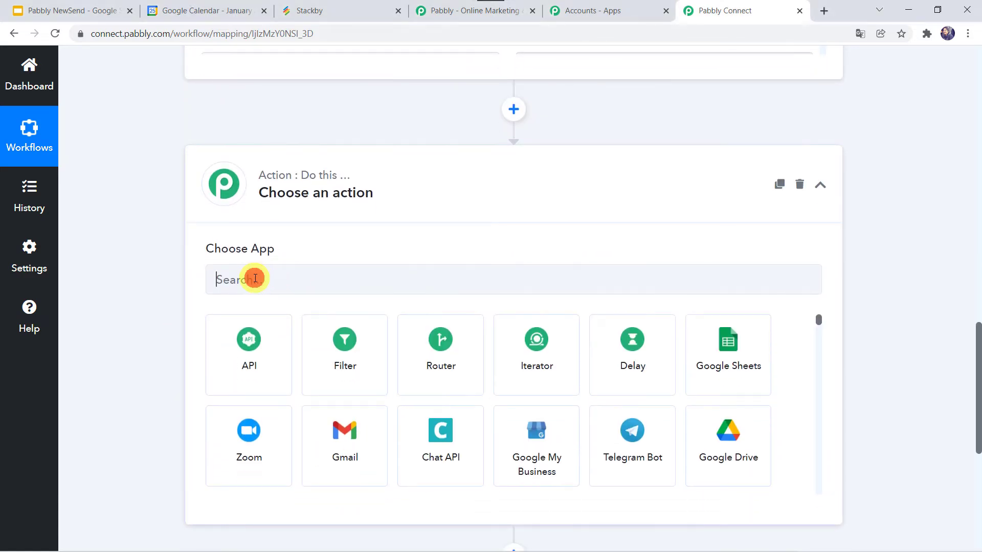
{"action": "type", "text": "date"}
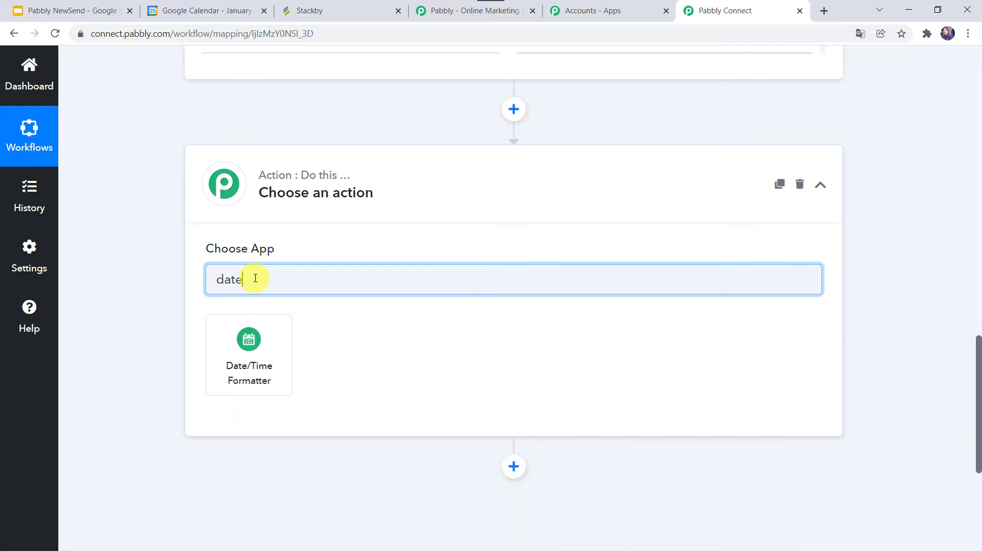
{"action": "left_click", "coordinate": [252, 337]}
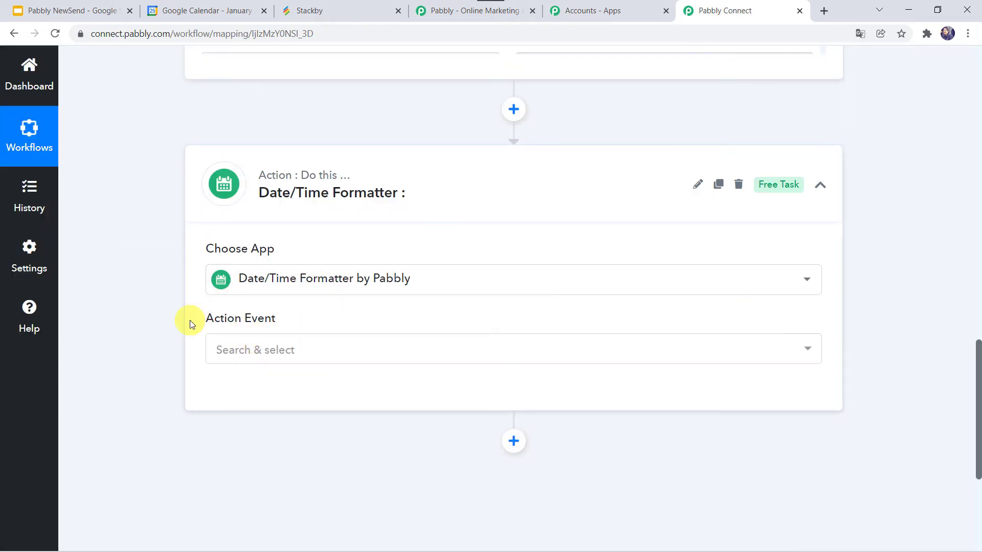
{"action": "scroll", "coordinate": [189, 321], "scroll_direction": "down", "scroll_amount": 2}
{"action": "left_click", "coordinate": [262, 268]}
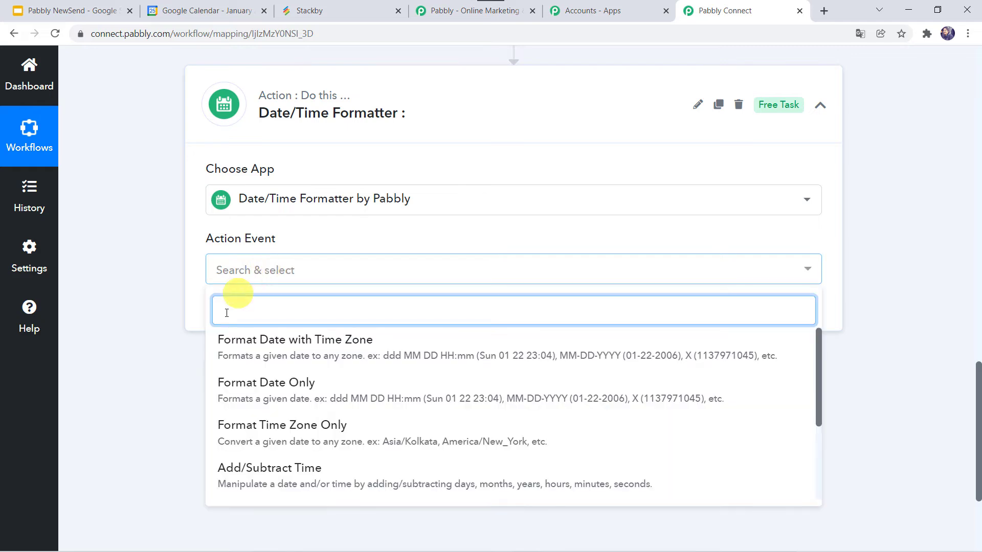
{"action": "left_click", "coordinate": [284, 400]}
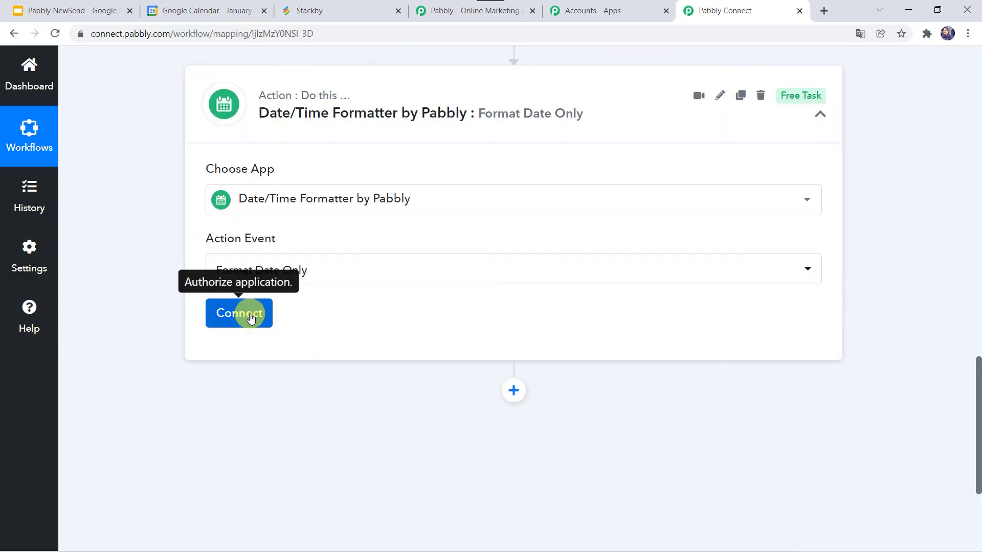
{"action": "left_click", "coordinate": [249, 315]}
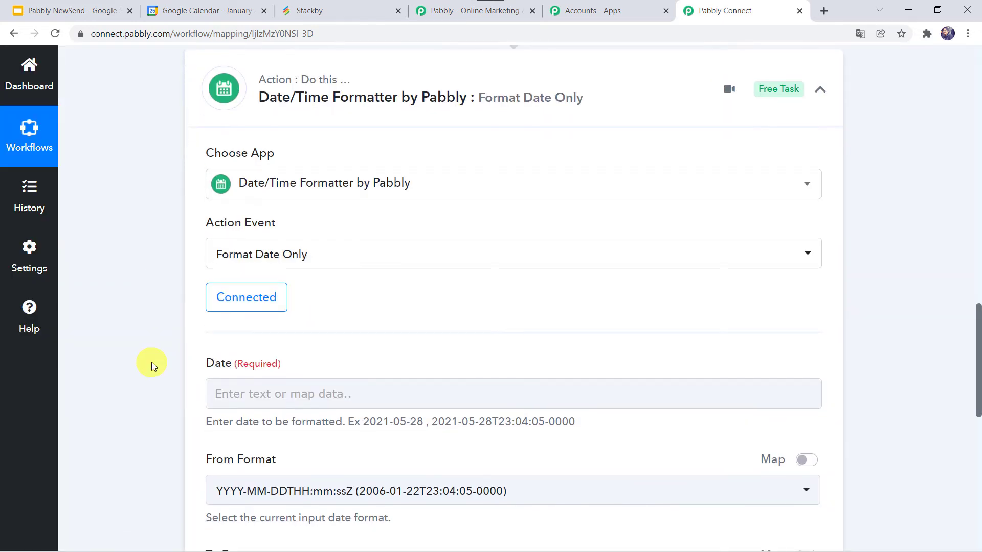
- Map the Date field to the Start DateTime value from the Google Calendar New Event step
{"action": "scroll", "coordinate": [151, 362], "scroll_direction": "down", "scroll_amount": 3}
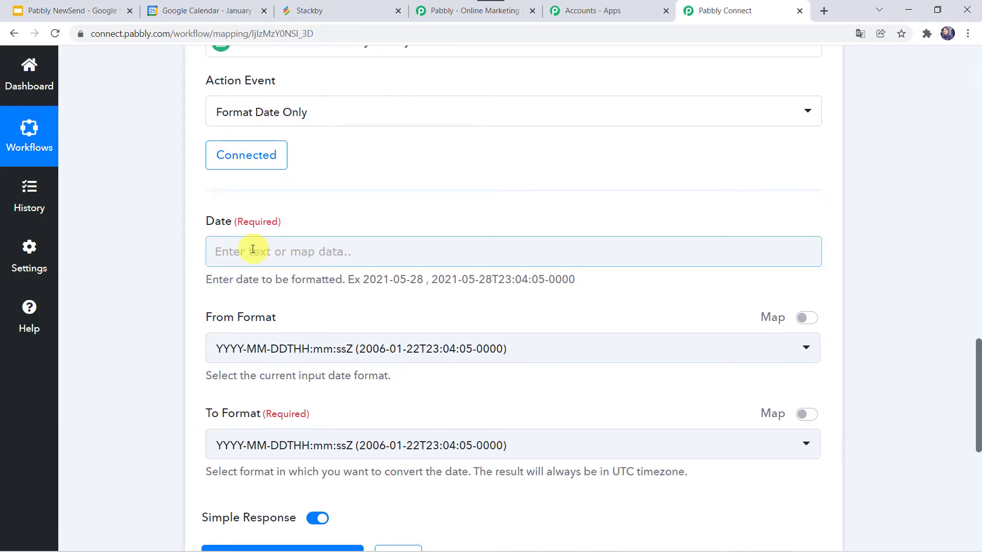
{"action": "left_click", "coordinate": [220, 250]}
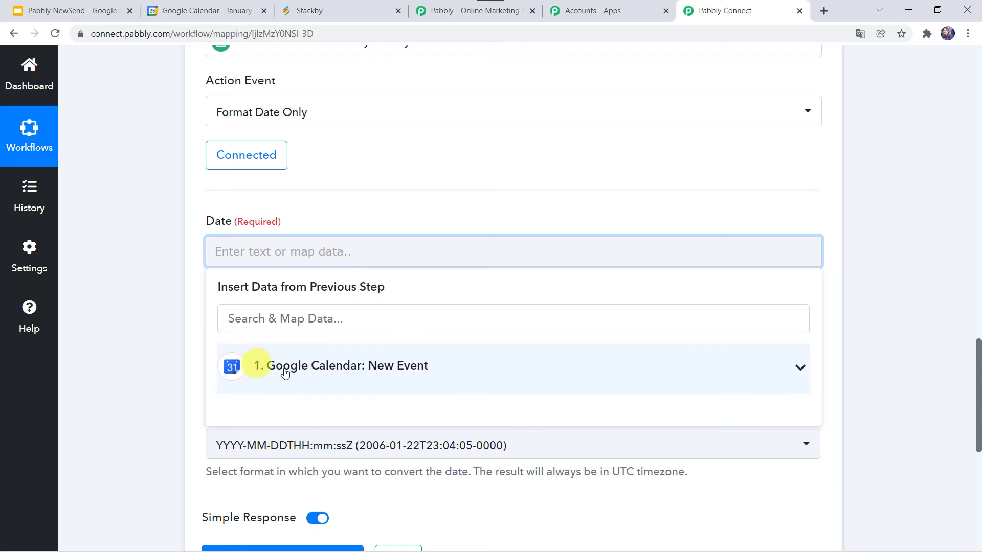
{"action": "left_click", "coordinate": [305, 372]}
{"action": "scroll", "coordinate": [156, 376], "scroll_direction": "down", "scroll_amount": 3}
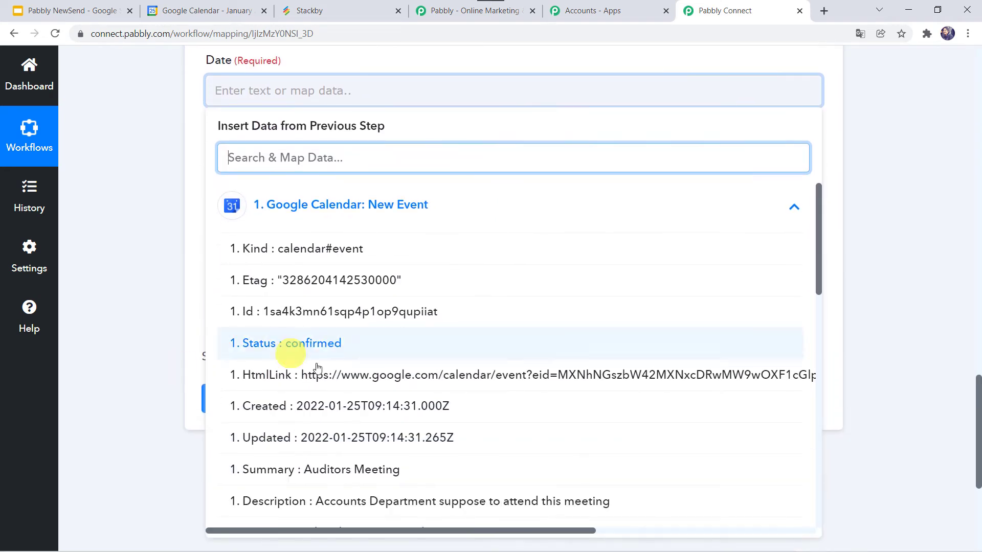
{"action": "scroll", "coordinate": [325, 409], "scroll_direction": "down", "scroll_amount": 3}
{"action": "scroll", "coordinate": [324, 406], "scroll_direction": "down", "scroll_amount": 2}
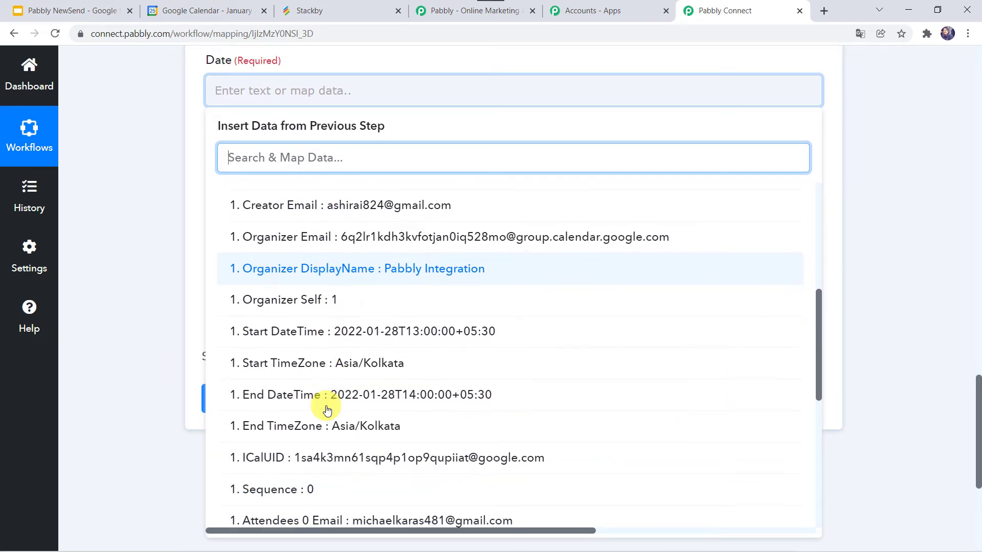
{"action": "left_click", "coordinate": [326, 328]}
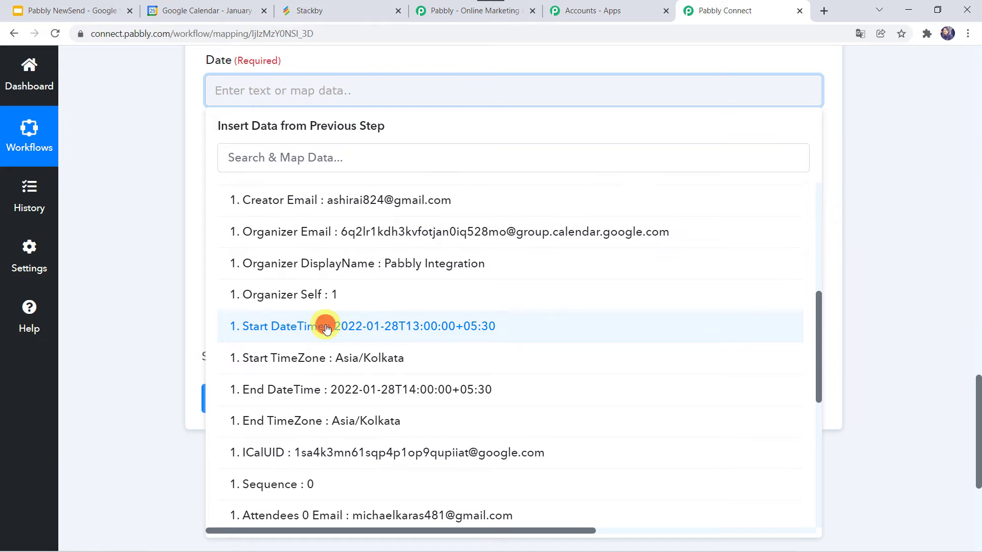
{"action": "left_click", "coordinate": [145, 253]}
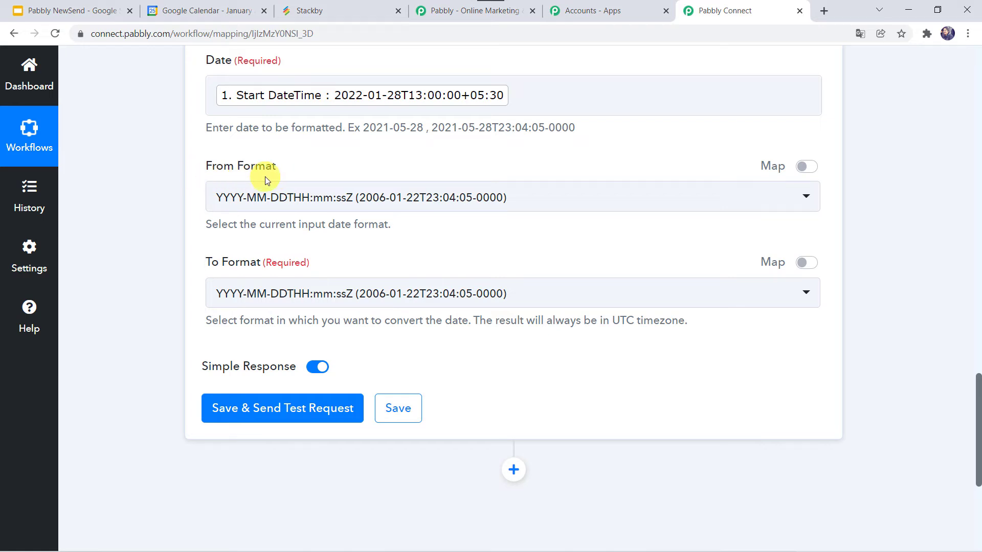
- Set the formatter's To Format to DD/MM/YYYY hh:mm:ss A
{"action": "left_click", "coordinate": [264, 294]}
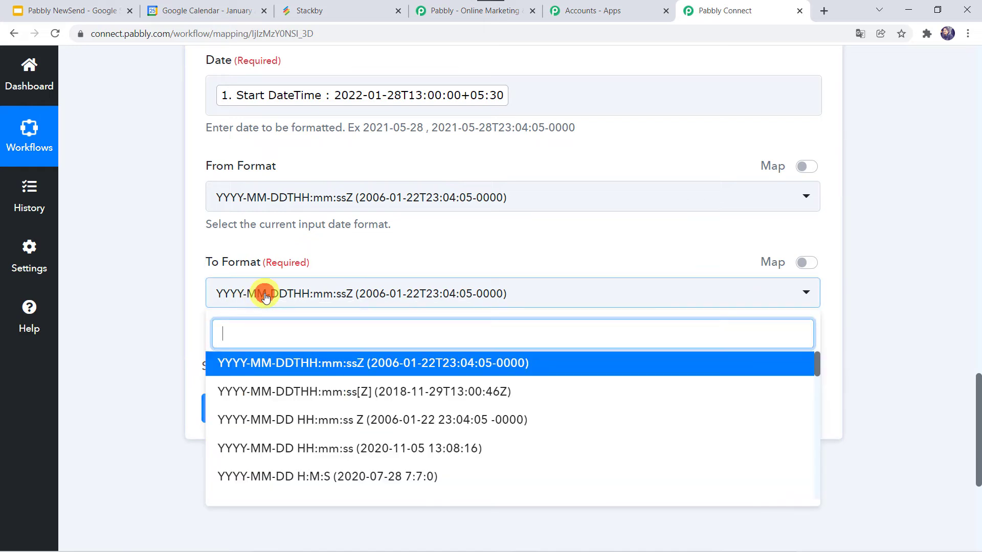
{"action": "scroll", "coordinate": [299, 427], "scroll_direction": "down", "scroll_amount": 3}
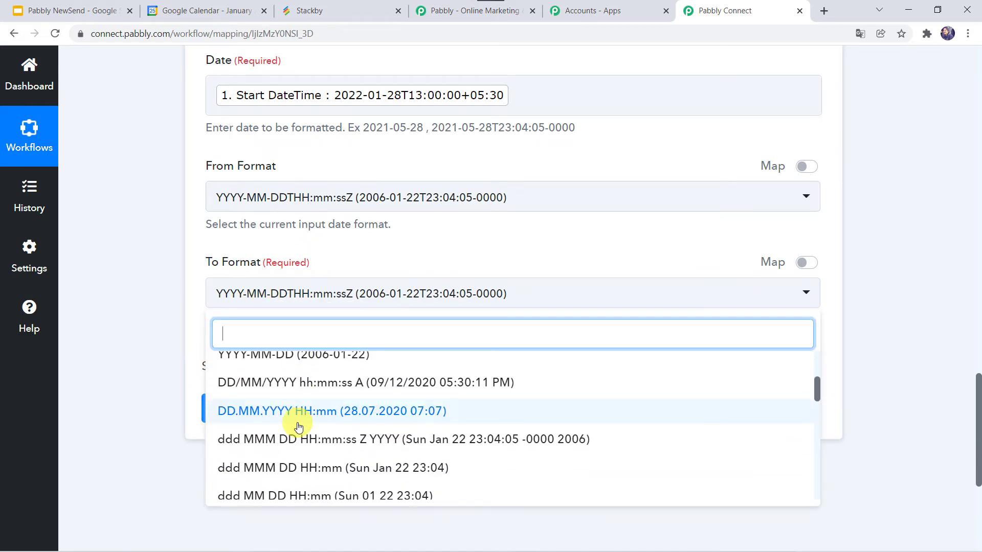
{"action": "scroll", "coordinate": [299, 427], "scroll_direction": "down", "scroll_amount": 3}
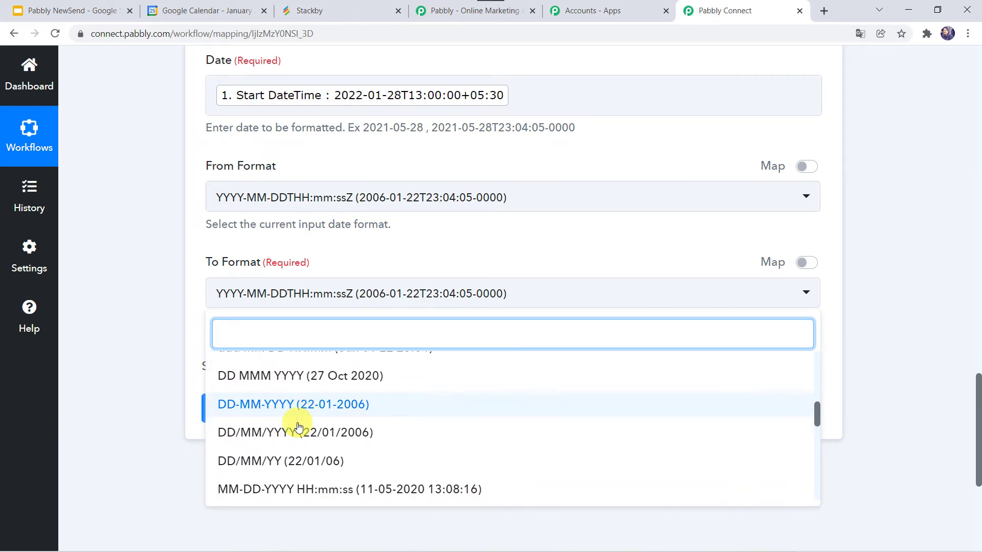
{"action": "scroll", "coordinate": [299, 427], "scroll_direction": "up", "scroll_amount": 2}
{"action": "scroll", "coordinate": [299, 427], "scroll_direction": "down", "scroll_amount": 5}
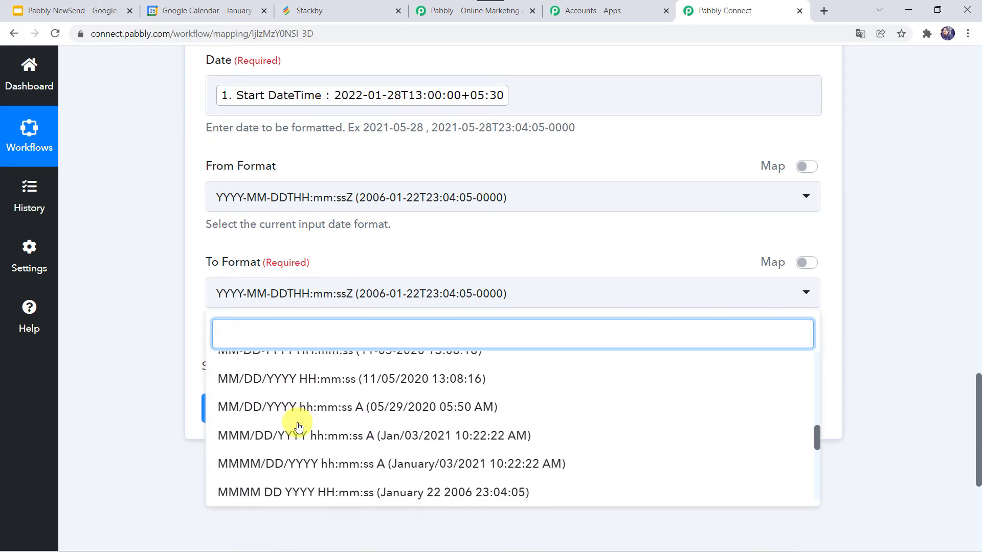
{"action": "scroll", "coordinate": [299, 426], "scroll_direction": "down", "scroll_amount": 2}
{"action": "scroll", "coordinate": [299, 427], "scroll_direction": "up", "scroll_amount": 6}
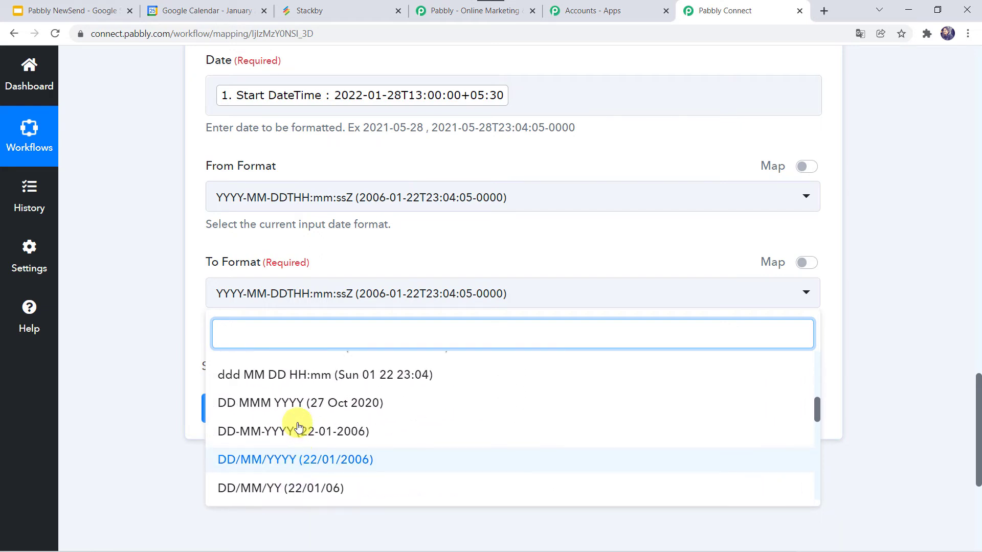
{"action": "scroll", "coordinate": [299, 426], "scroll_direction": "up", "scroll_amount": 3}
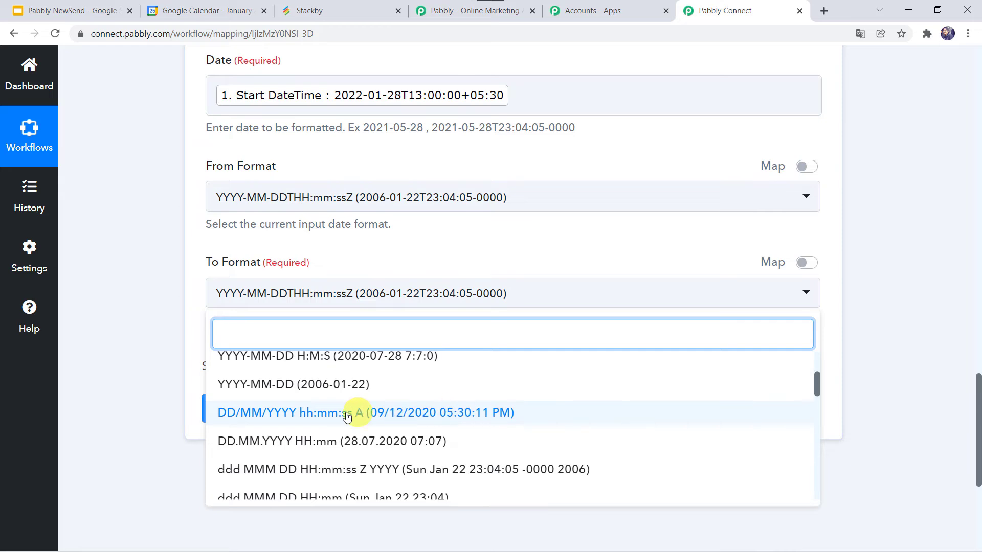
{"action": "left_click", "coordinate": [282, 415]}
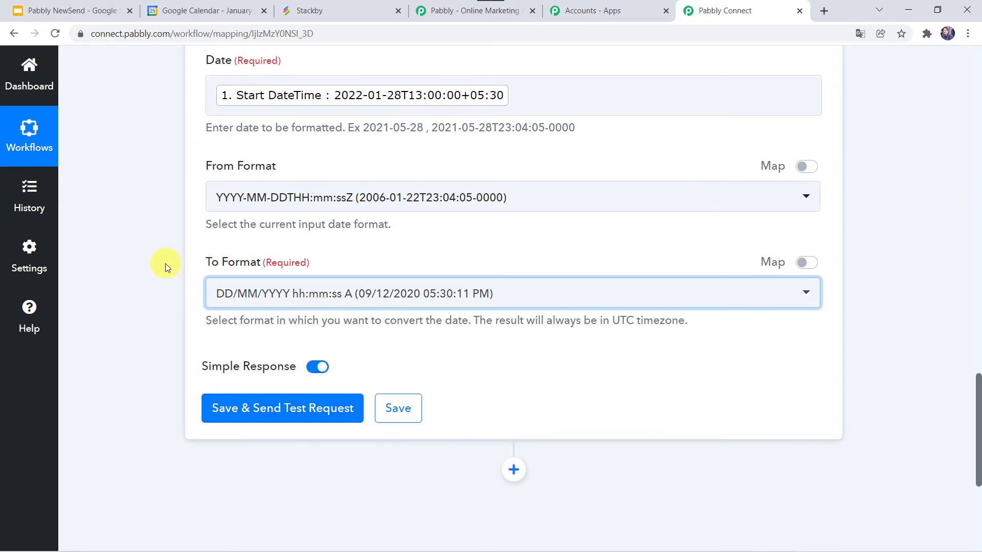
- Save the date formatter step, send a test request and check the formatted date in the response
{"action": "left_click", "coordinate": [245, 420]}
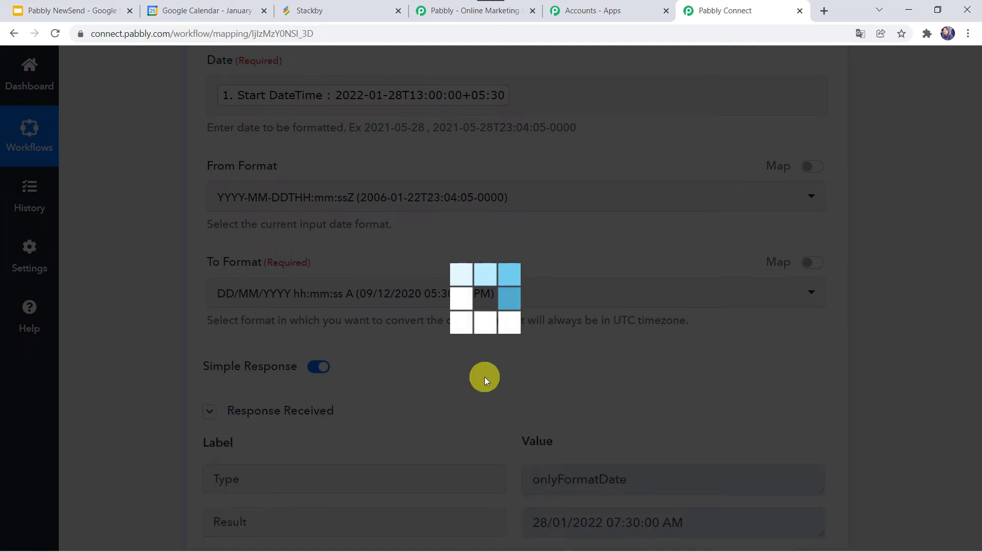
{"action": "scroll", "coordinate": [484, 378], "scroll_direction": "down", "scroll_amount": 1}
{"action": "scroll", "coordinate": [483, 381], "scroll_direction": "down", "scroll_amount": 1}
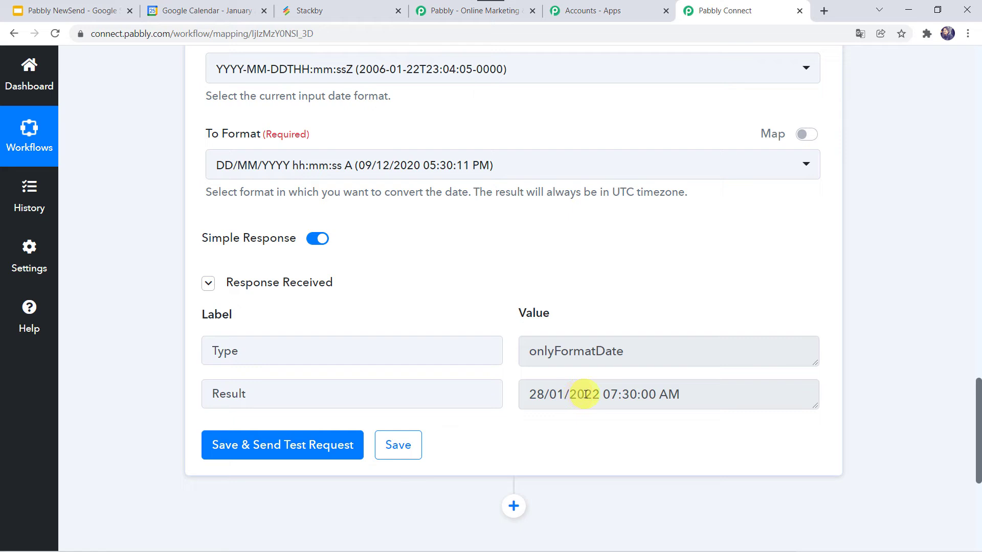
{"action": "scroll", "coordinate": [586, 394], "scroll_direction": "up", "scroll_amount": 1}
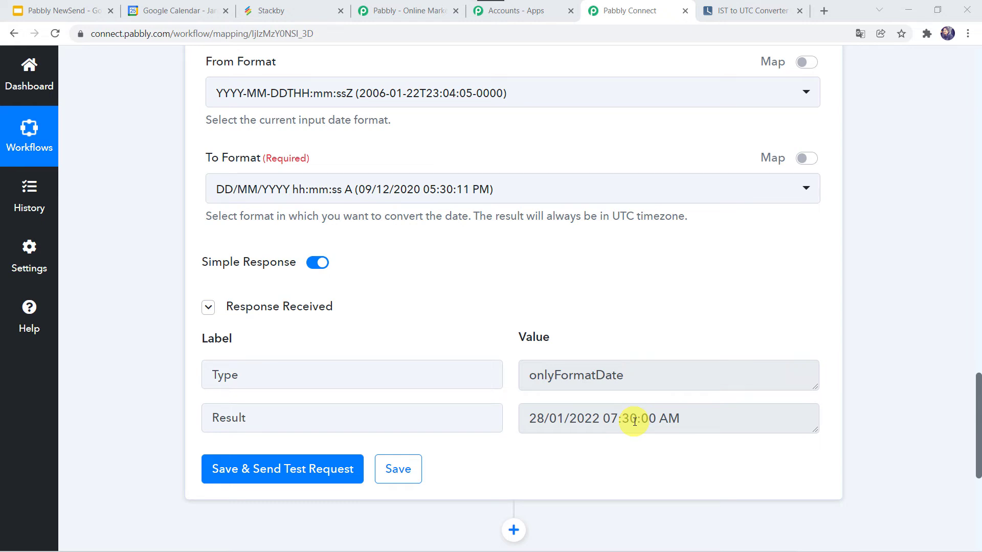
- Add another action step after the date formatter using Stackby with the Create a Row event, and start connecting it
{"action": "scroll", "coordinate": [195, 410], "scroll_direction": "down", "scroll_amount": 5}
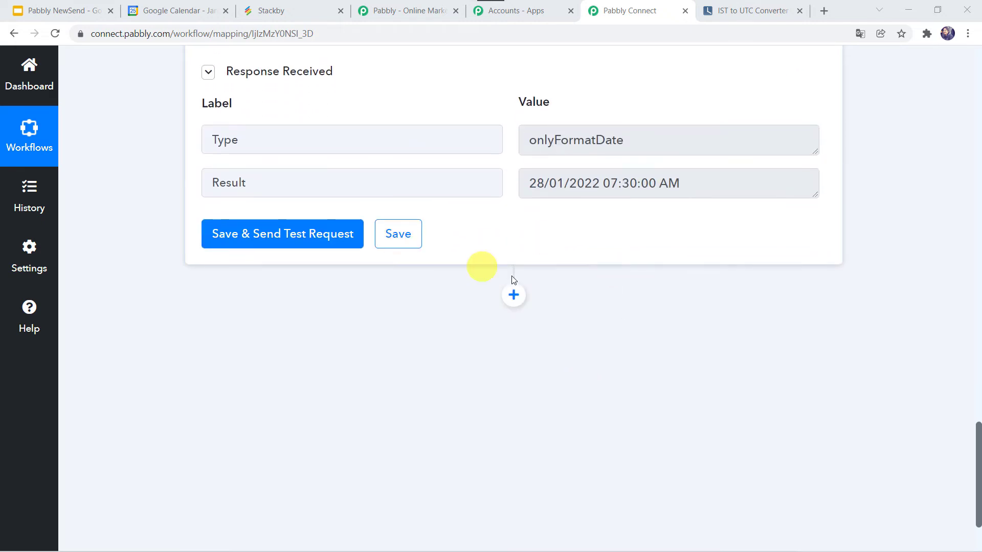
{"action": "left_click", "coordinate": [513, 295]}
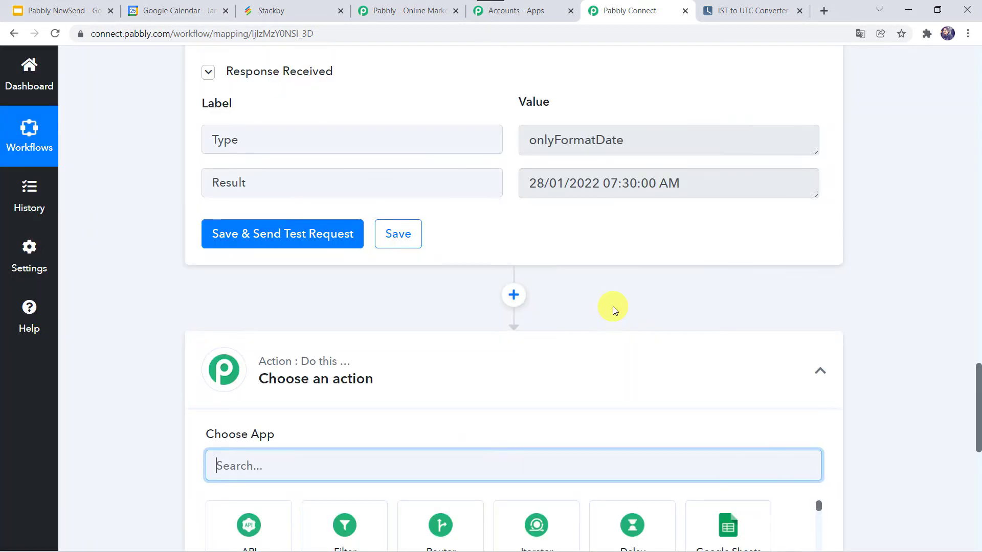
{"action": "scroll", "coordinate": [613, 306], "scroll_direction": "down", "scroll_amount": 5}
{"action": "type", "text": "s"}
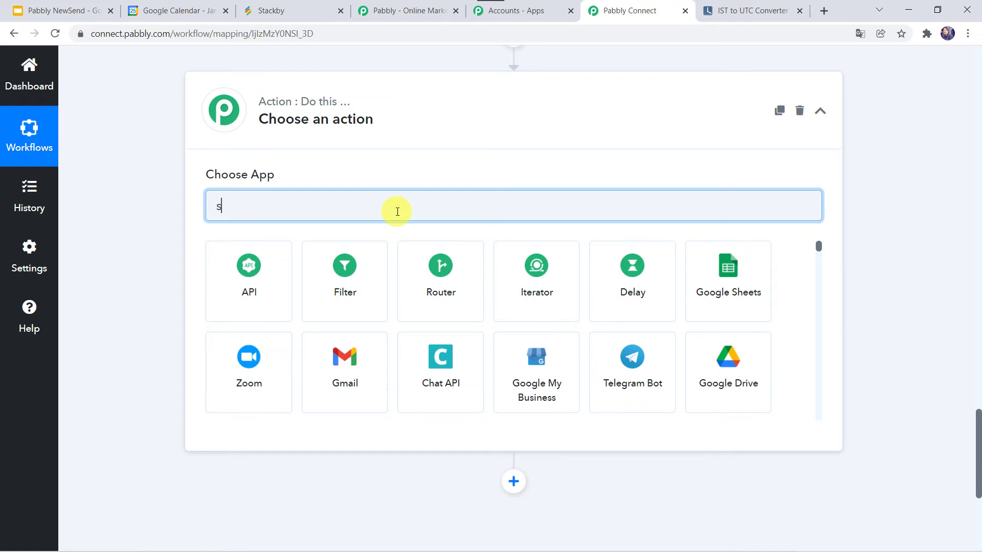
{"action": "type", "text": "tackb"}
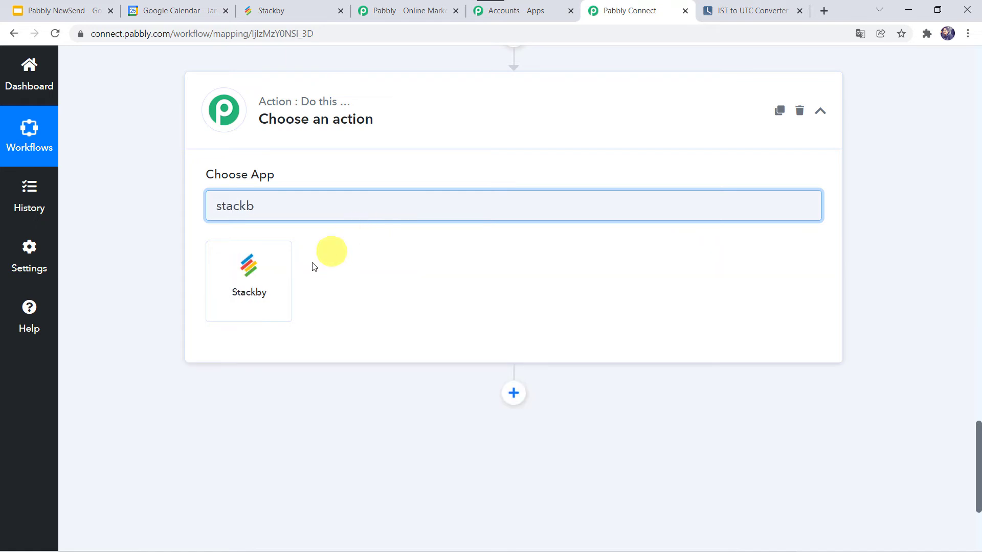
{"action": "left_click", "coordinate": [249, 284]}
{"action": "left_click", "coordinate": [254, 283]}
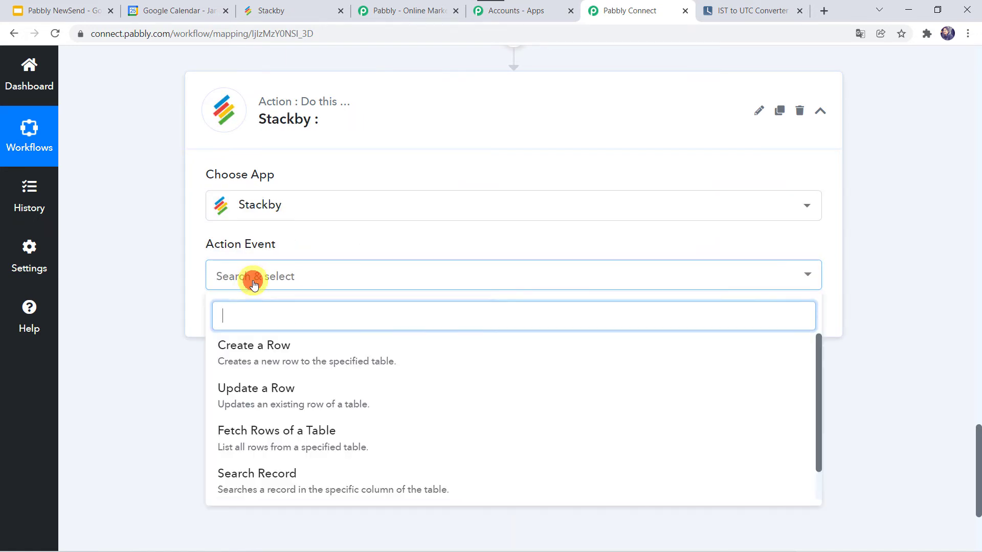
{"action": "left_click", "coordinate": [245, 356]}
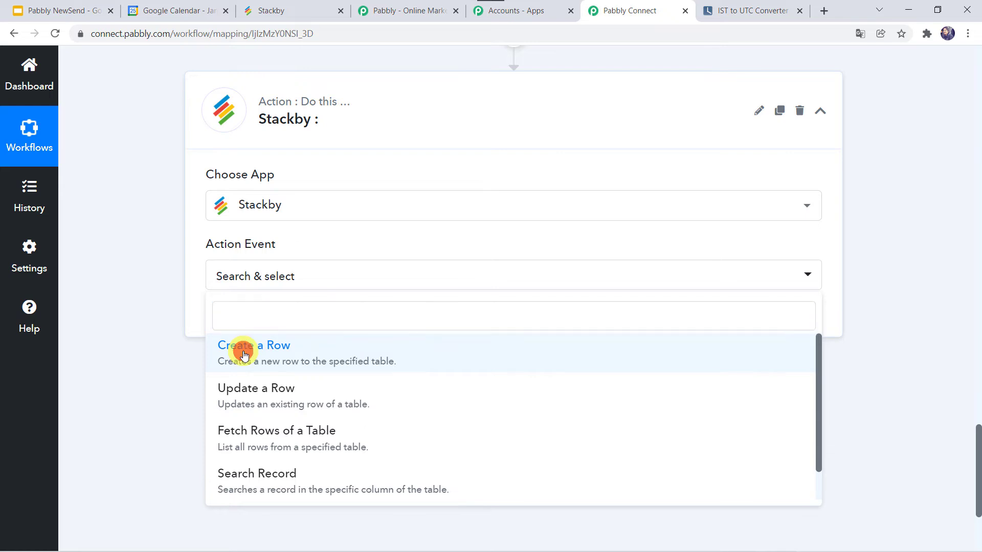
{"action": "left_click", "coordinate": [237, 321]}
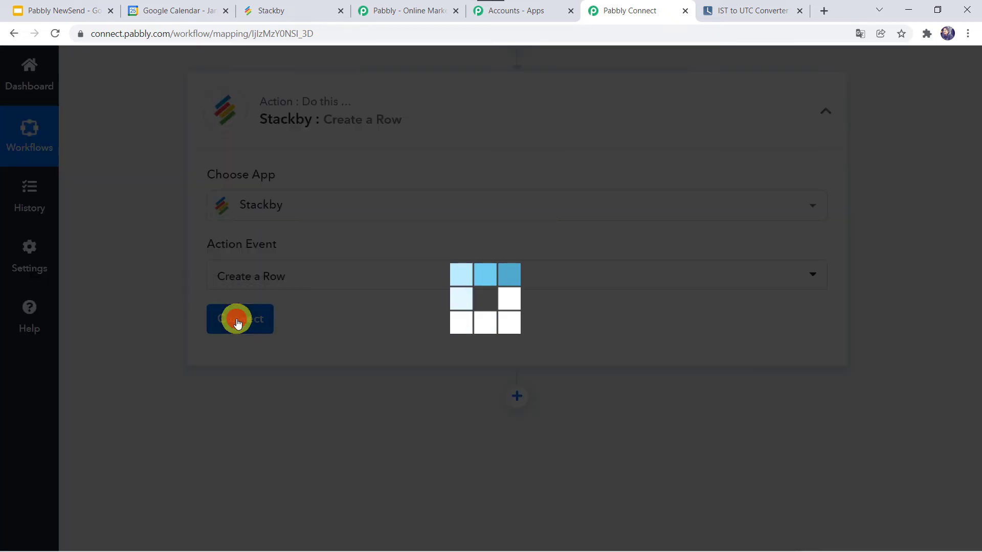
- Choose to add a new Stackby connection, then switch to Stackby and open the account page that holds the API key
{"action": "left_click", "coordinate": [531, 220]}
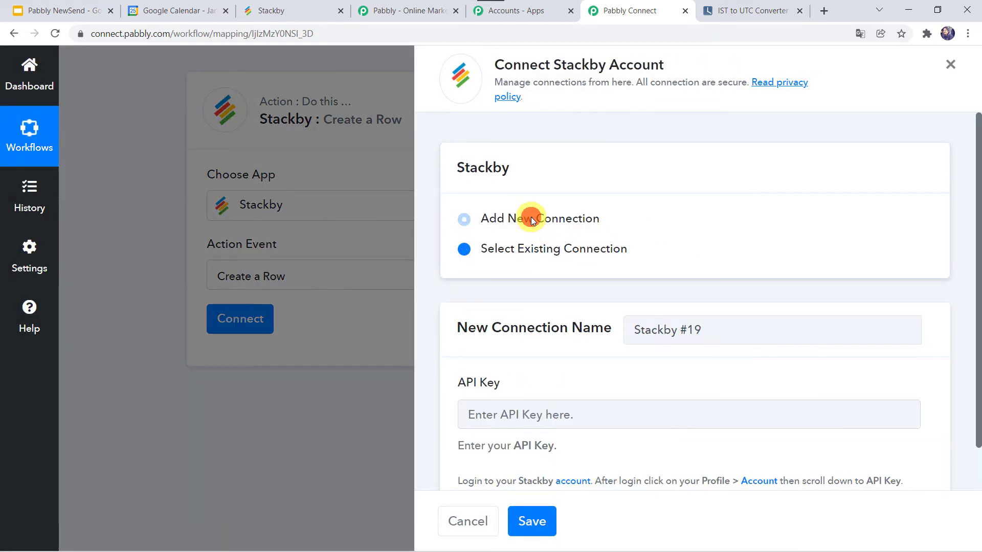
{"action": "scroll", "coordinate": [562, 307], "scroll_direction": "down", "scroll_amount": 1}
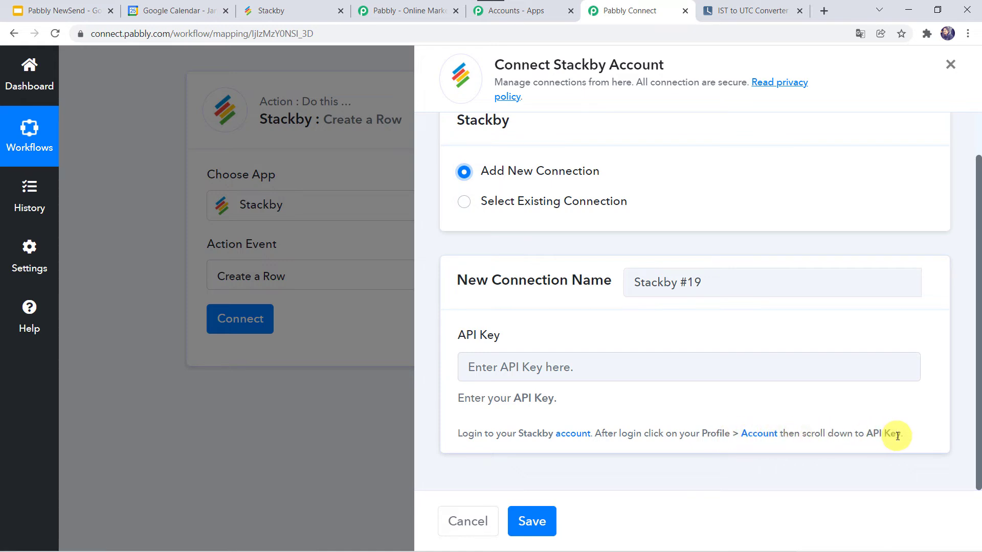
{"action": "left_click", "coordinate": [310, 5]}
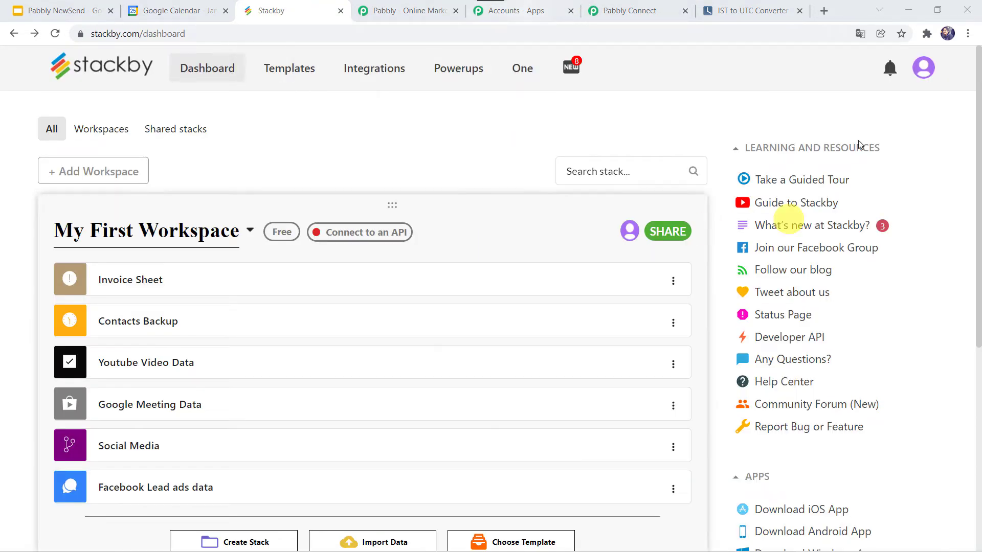
{"action": "left_click", "coordinate": [926, 73]}
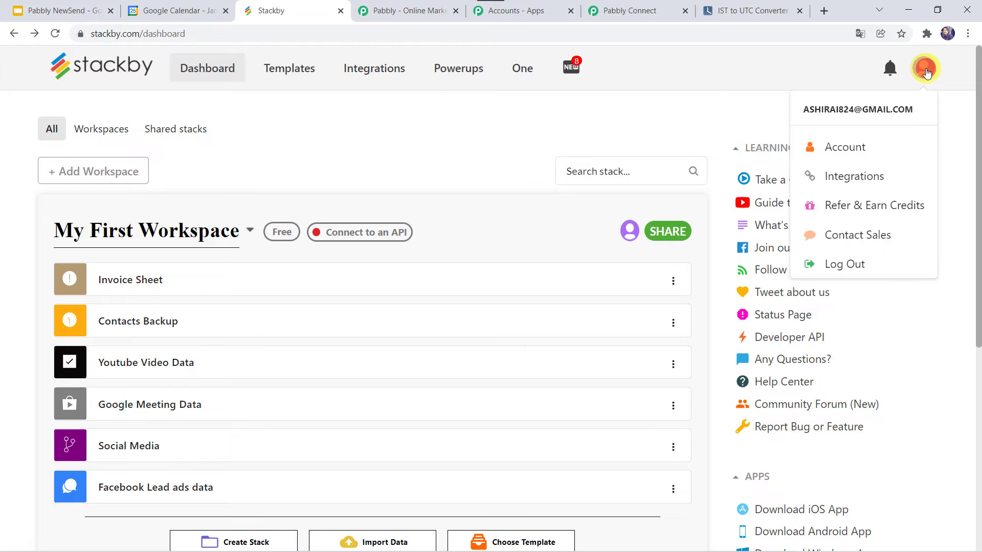
{"action": "left_click", "coordinate": [833, 151]}
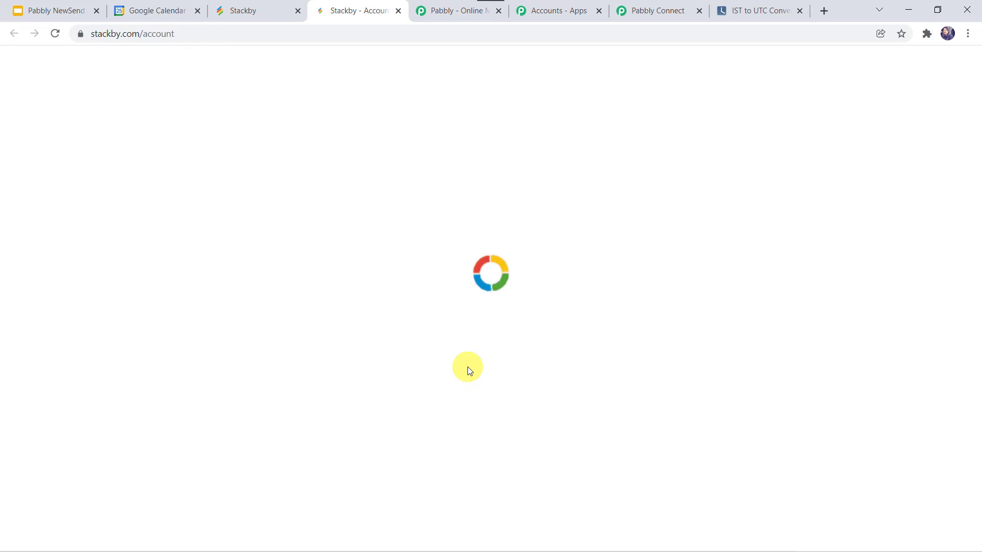
- Copy the personal API key from the Stackby account page, paste it into the API Key field in Pabbly Connect and save the connection
{"action": "scroll", "coordinate": [467, 367], "scroll_direction": "down", "scroll_amount": 10}
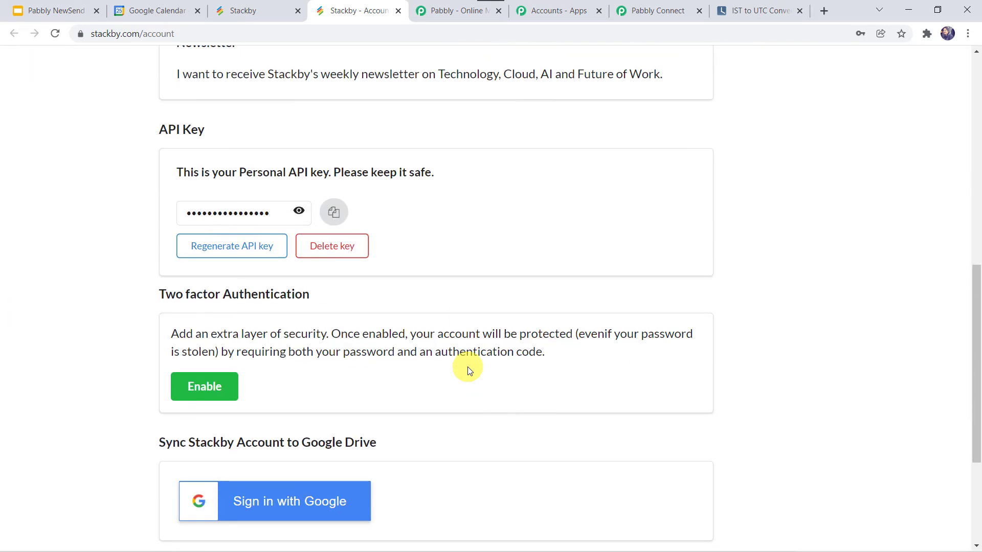
{"action": "left_click", "coordinate": [344, 216]}
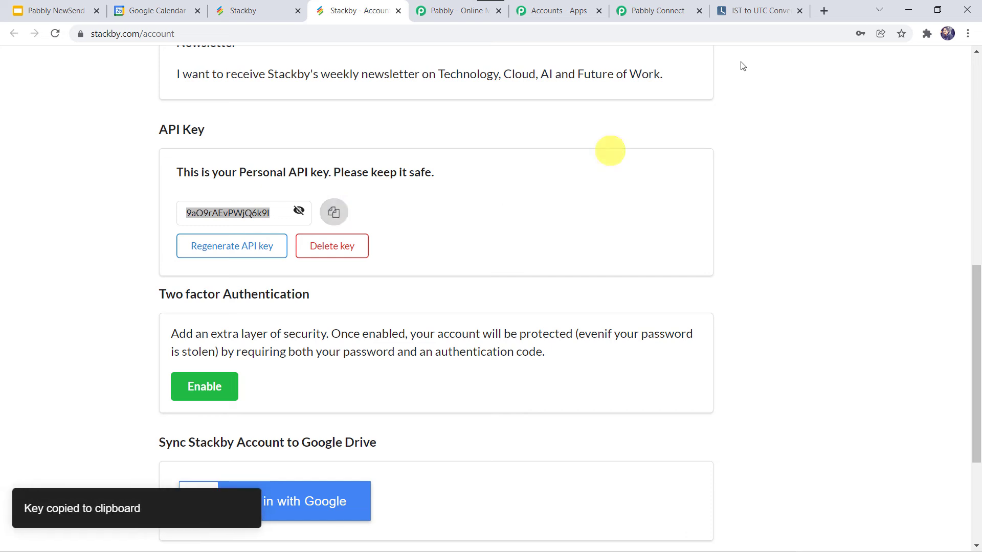
{"action": "left_click", "coordinate": [667, 13]}
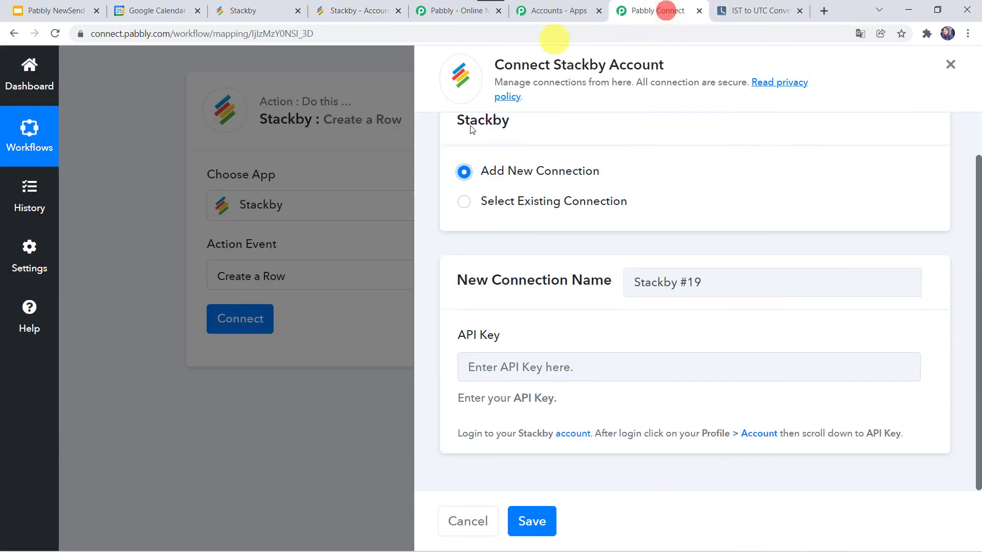
{"action": "right_click", "coordinate": [512, 368]}
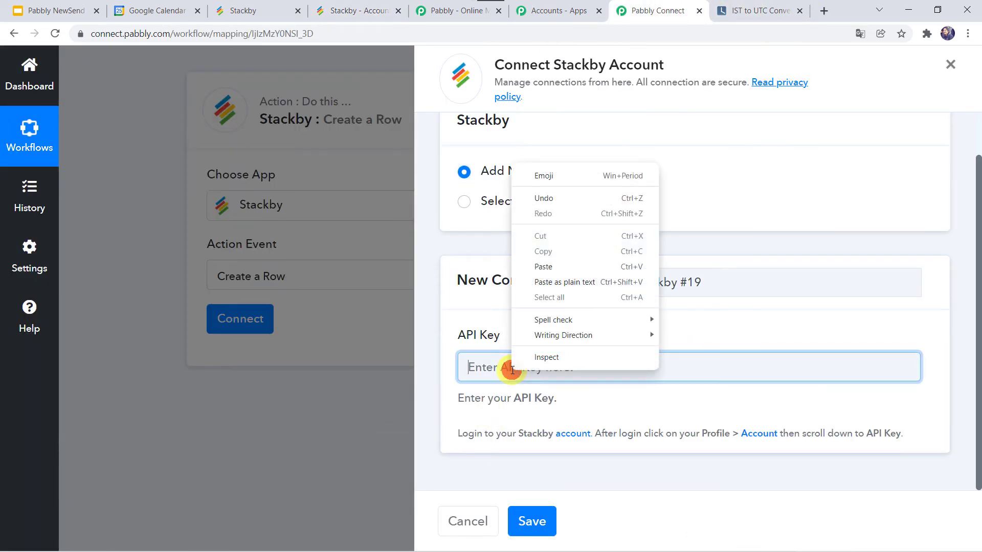
{"action": "left_click", "coordinate": [548, 262]}
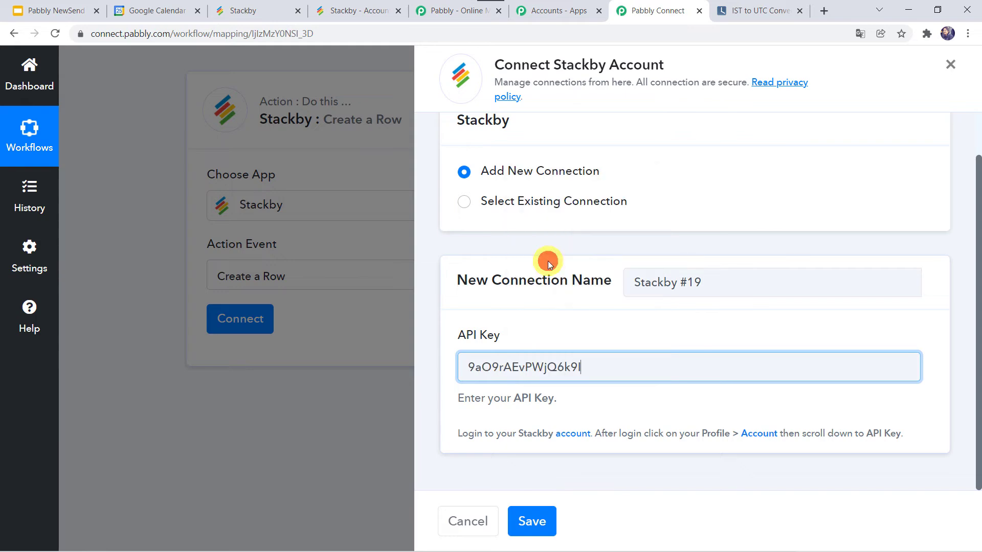
{"action": "left_click", "coordinate": [533, 521]}
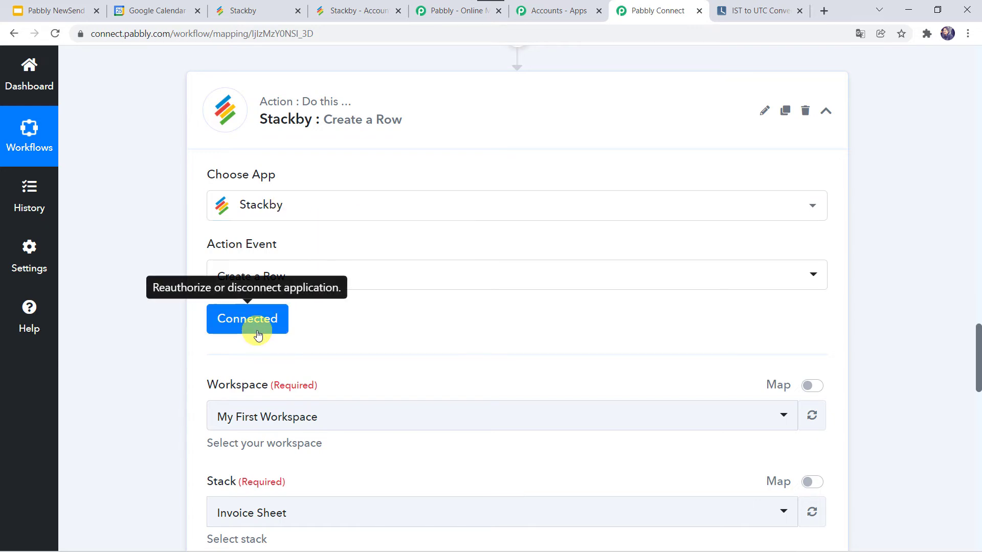
- Review the workspaces and stacks on the Stackby dashboard, and select My First Workspace and the Google Meeting Data stack in the Pabbly action
{"action": "scroll", "coordinate": [164, 434], "scroll_direction": "down", "scroll_amount": 4}
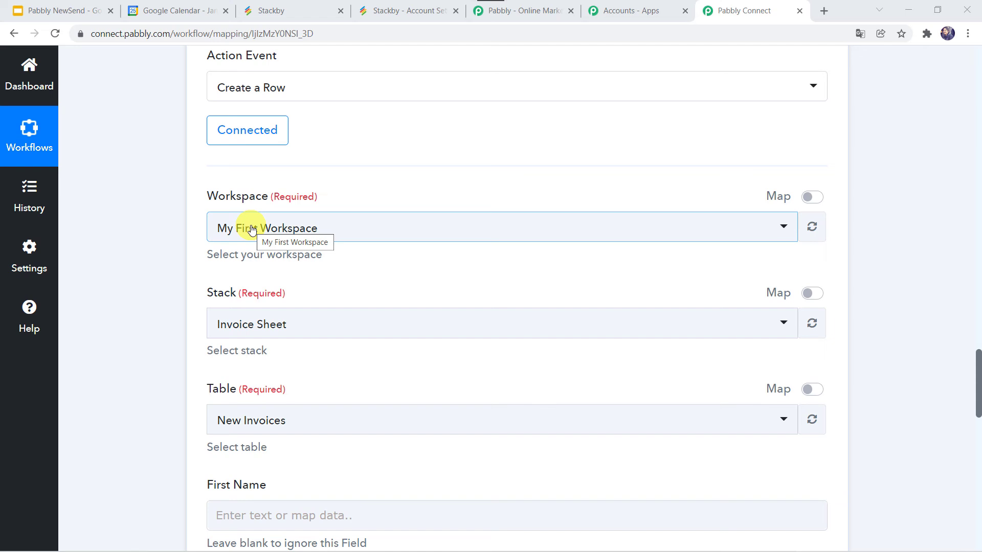
{"action": "left_click", "coordinate": [288, 19]}
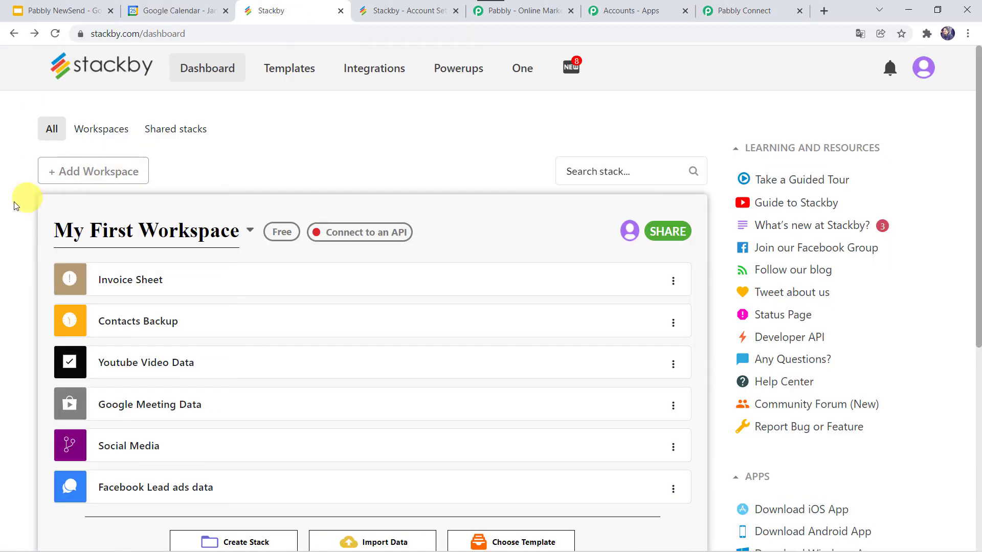
{"action": "scroll", "coordinate": [13, 203], "scroll_direction": "down", "scroll_amount": 1}
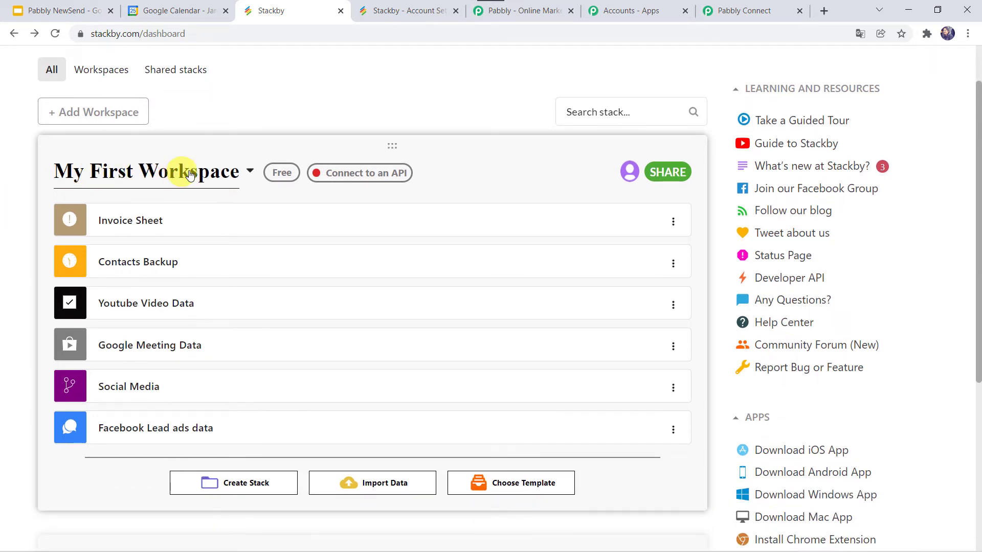
{"action": "scroll", "coordinate": [84, 179], "scroll_direction": "down", "scroll_amount": 3}
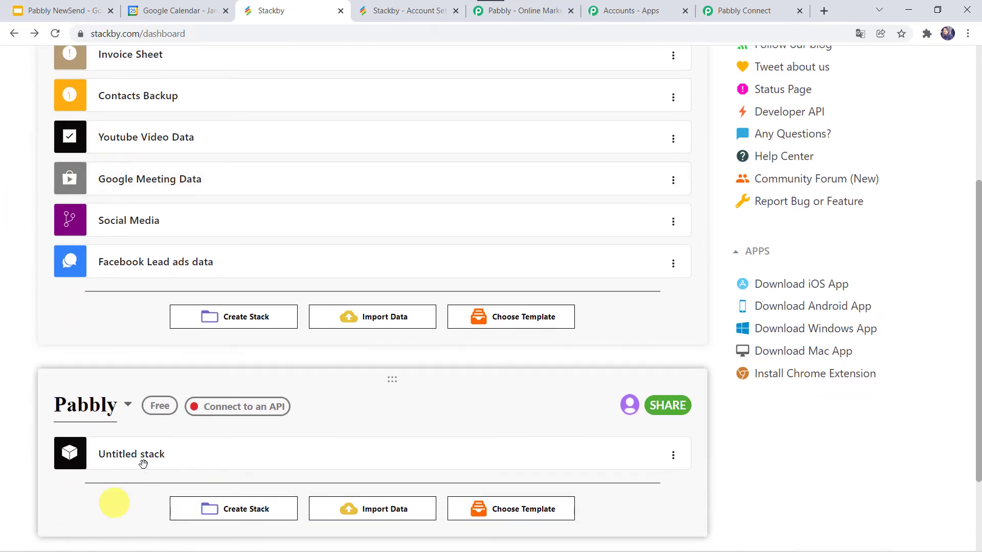
{"action": "scroll", "coordinate": [227, 238], "scroll_direction": "up", "scroll_amount": 3}
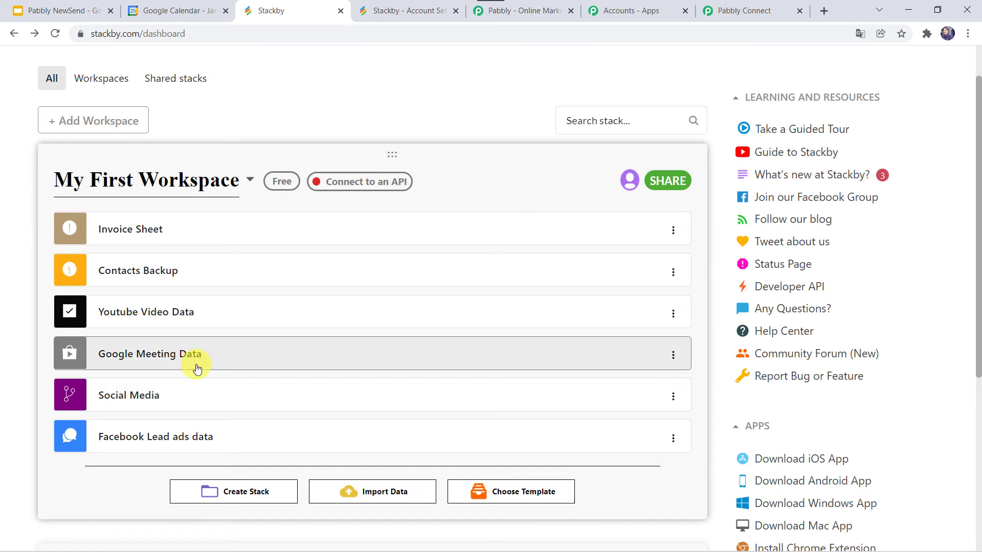
{"action": "left_click", "coordinate": [750, 15]}
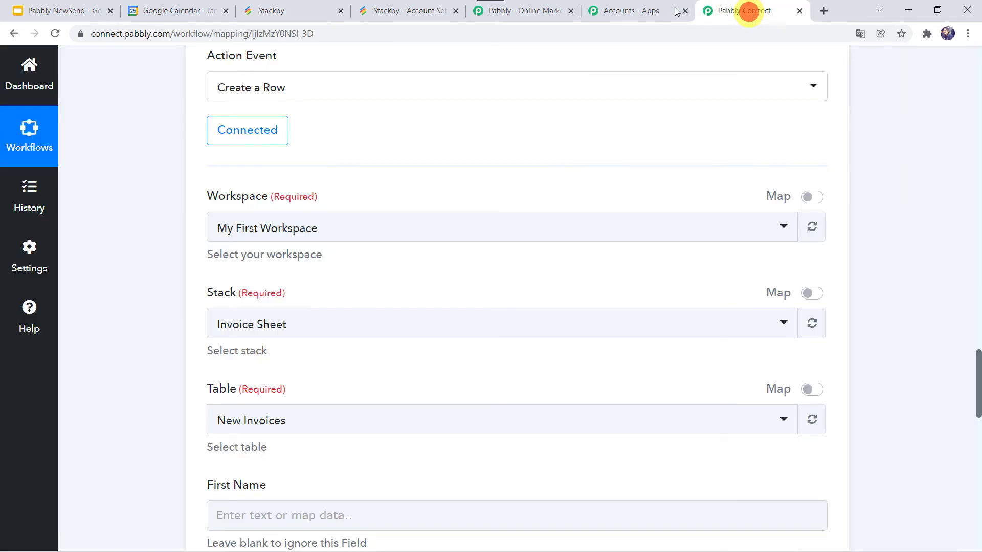
{"action": "left_click", "coordinate": [237, 226]}
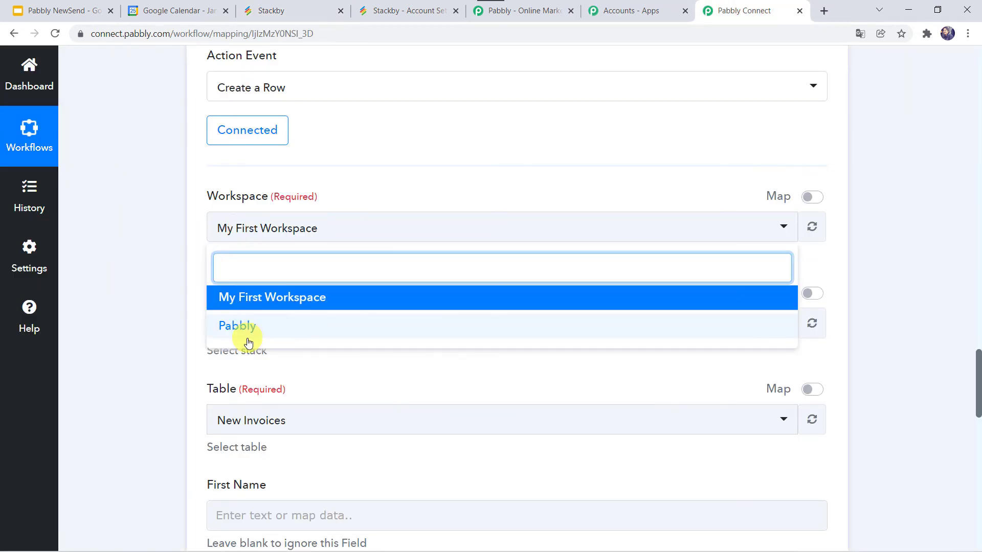
{"action": "left_click", "coordinate": [261, 299]}
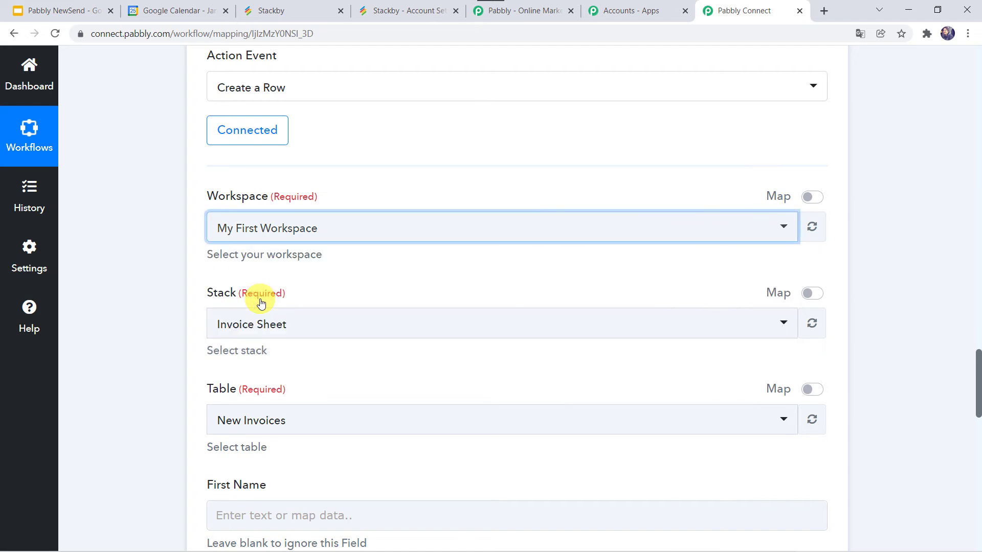
{"action": "left_click", "coordinate": [228, 327]}
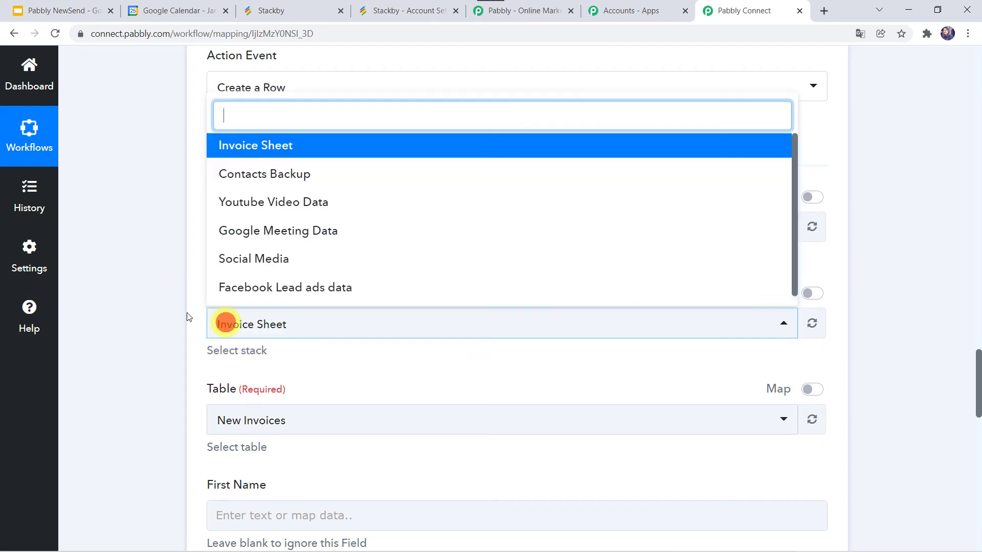
{"action": "left_click", "coordinate": [308, 235]}
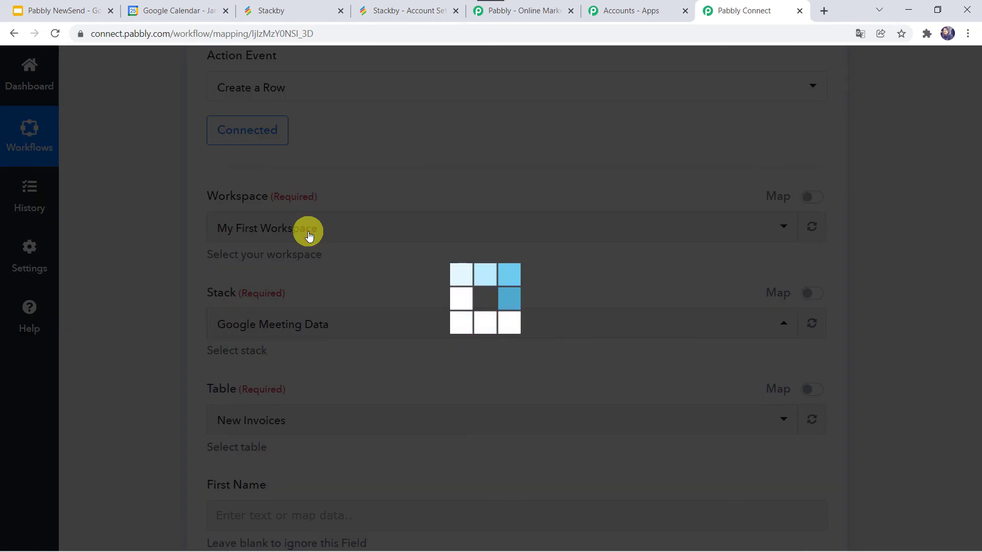
- Open the Google Meeting Data stack in Stackby to check its table and columns, and select Table 1 as the Pabbly action's table
{"action": "left_click", "coordinate": [267, 10]}
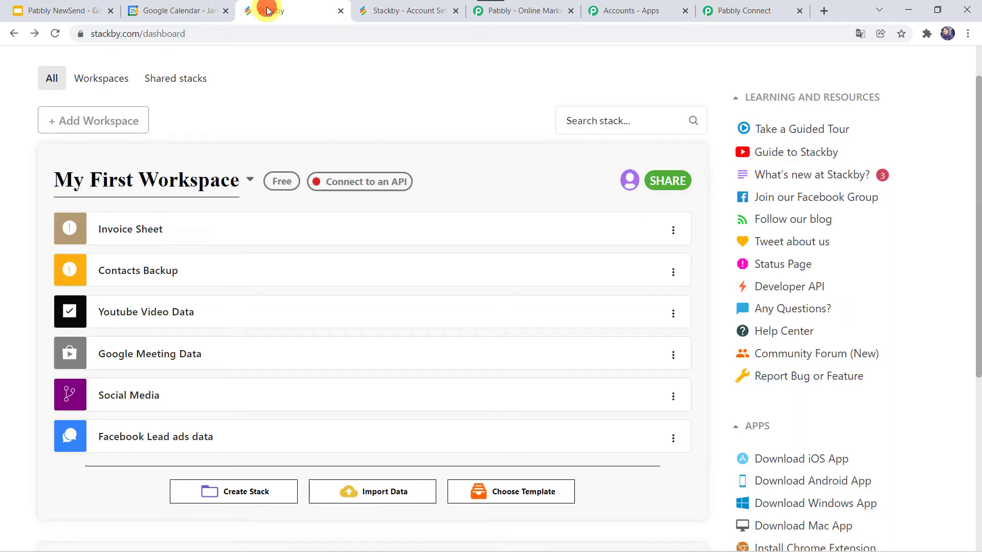
{"action": "left_click", "coordinate": [114, 359]}
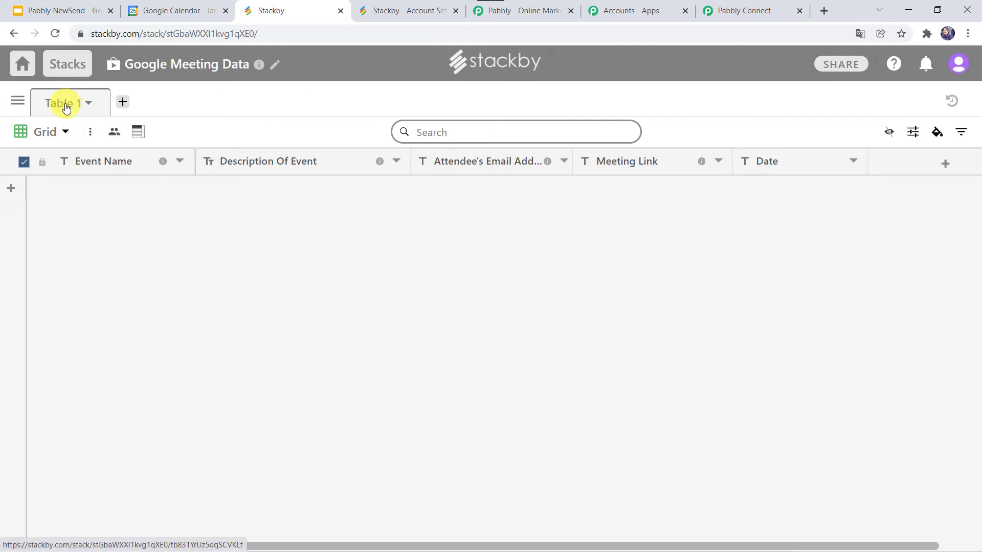
{"action": "left_click", "coordinate": [723, 8]}
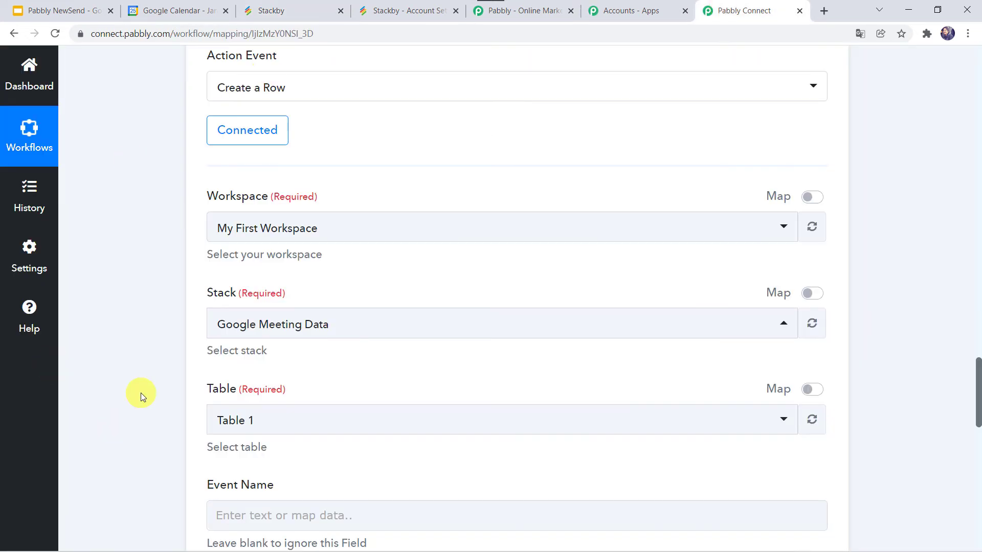
{"action": "scroll", "coordinate": [140, 392], "scroll_direction": "down", "scroll_amount": 3}
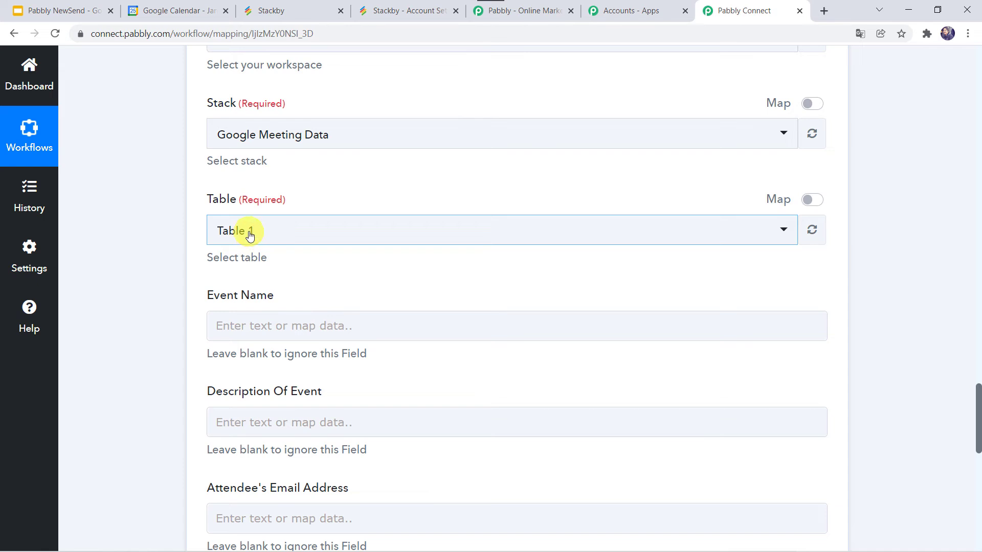
{"action": "left_click", "coordinate": [250, 233]}
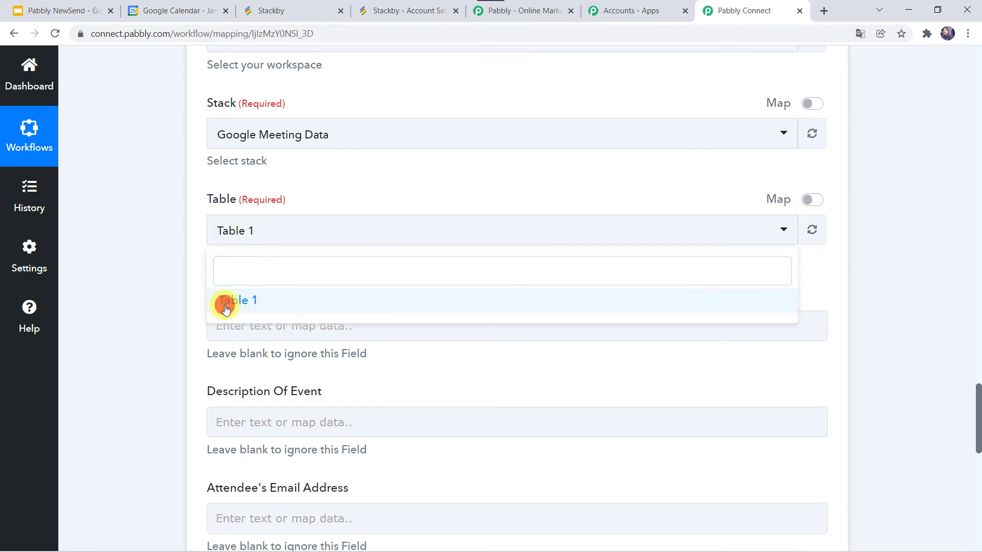
{"action": "left_click", "coordinate": [225, 307]}
- Map the Event Name field to the Summary value (Auditors Meeting) from the Google Calendar new event
{"action": "scroll", "coordinate": [160, 300], "scroll_direction": "down", "scroll_amount": 2}
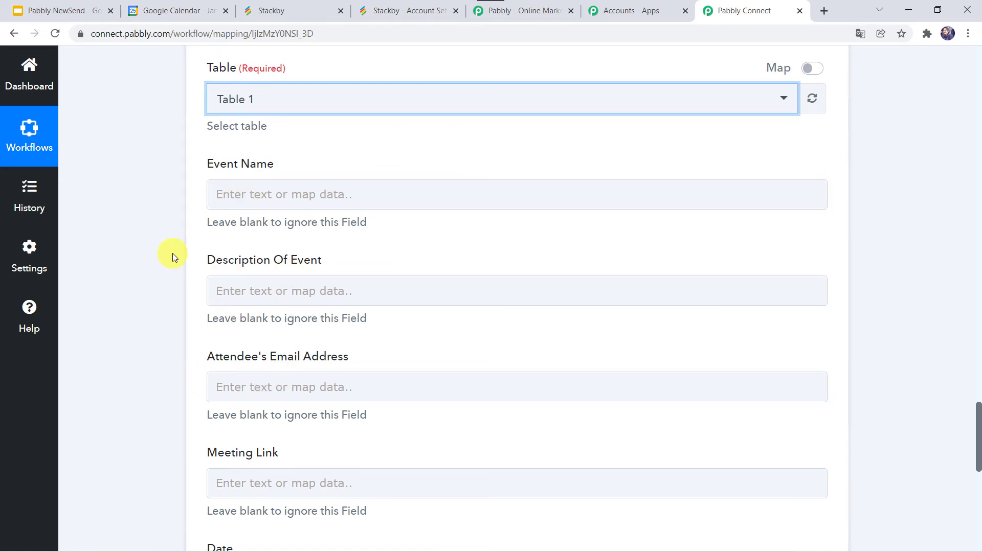
{"action": "scroll", "coordinate": [173, 253], "scroll_direction": "up", "scroll_amount": 15}
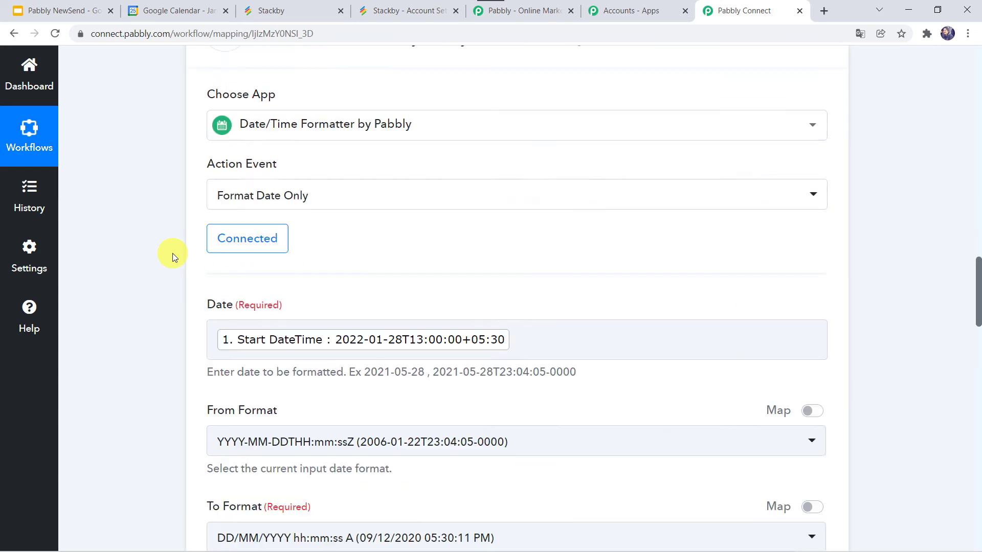
{"action": "scroll", "coordinate": [173, 254], "scroll_direction": "up", "scroll_amount": 12}
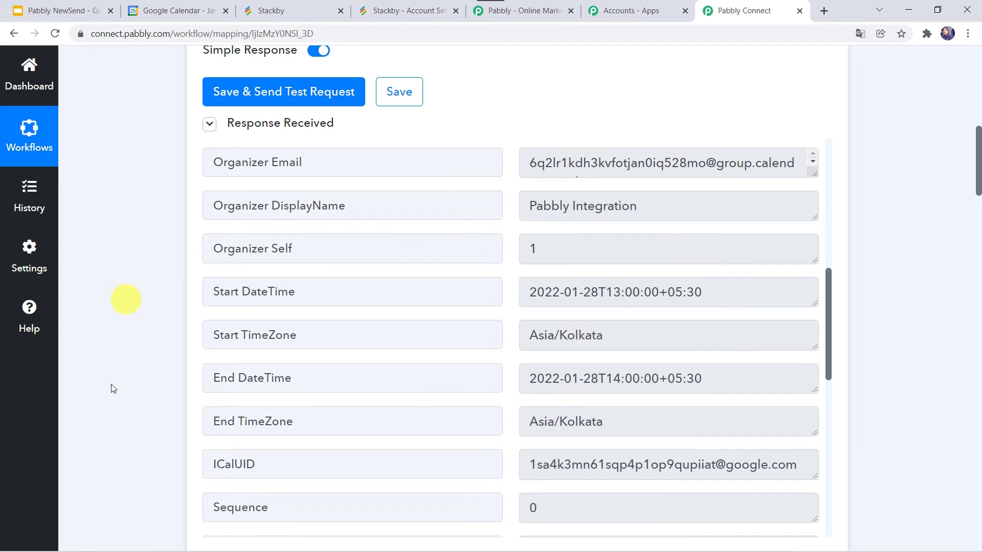
{"action": "scroll", "coordinate": [120, 460], "scroll_direction": "down", "scroll_amount": 20}
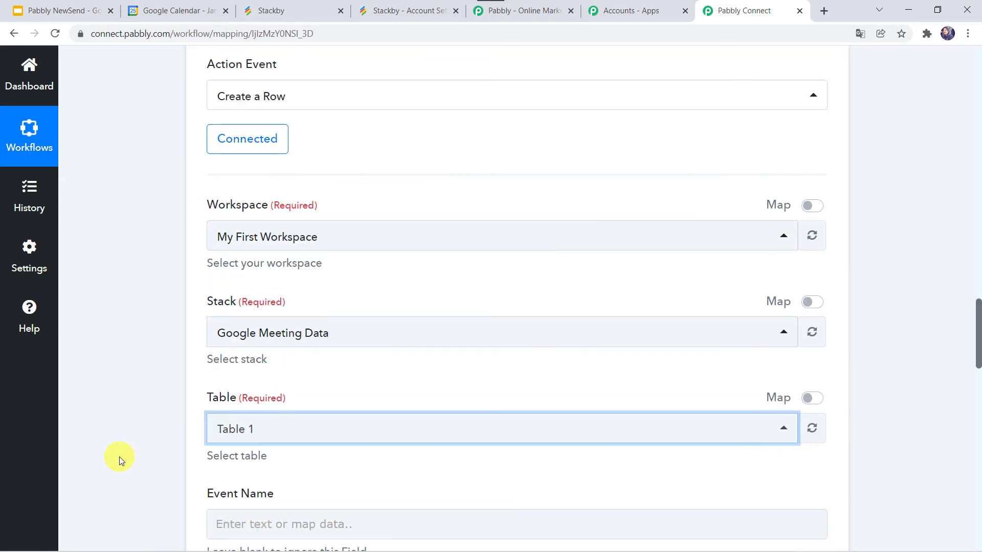
{"action": "scroll", "coordinate": [121, 460], "scroll_direction": "down", "scroll_amount": 1}
{"action": "left_click", "coordinate": [216, 177]}
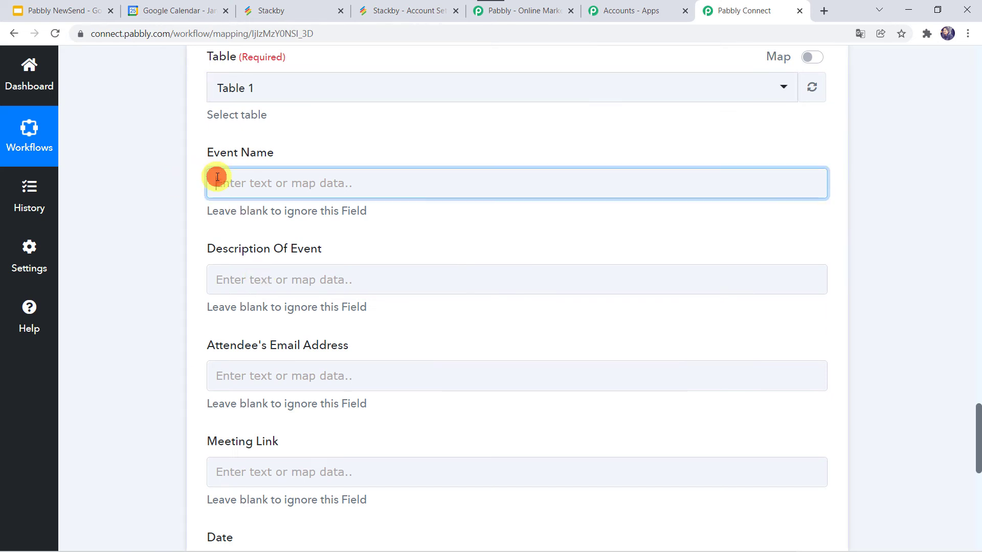
{"action": "left_click", "coordinate": [287, 286]}
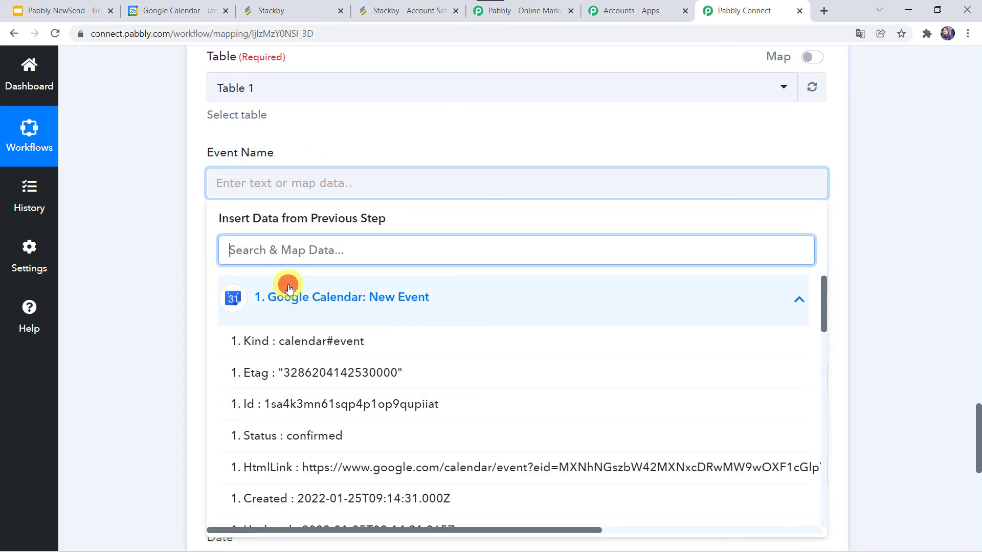
{"action": "scroll", "coordinate": [339, 427], "scroll_direction": "down", "scroll_amount": 8}
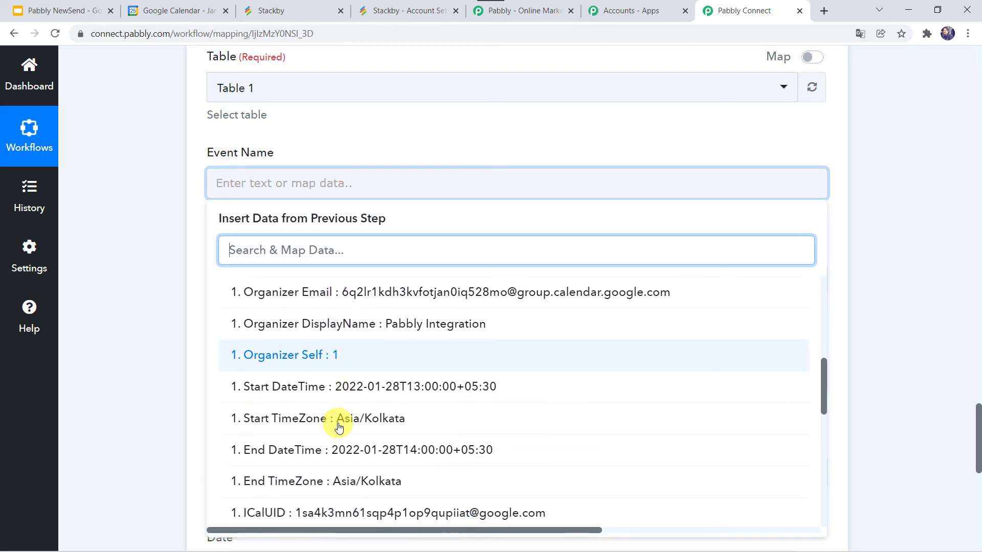
{"action": "scroll", "coordinate": [339, 427], "scroll_direction": "down", "scroll_amount": 6}
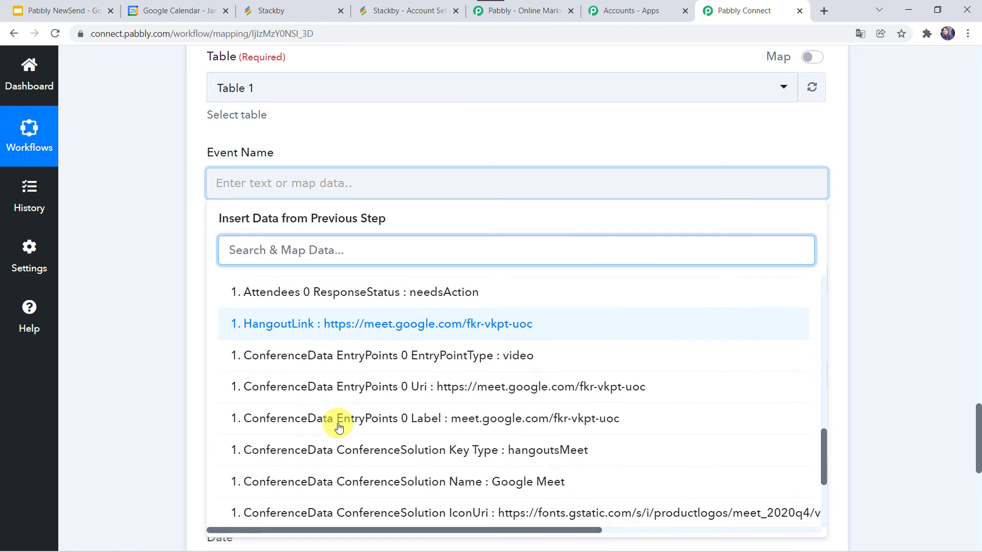
{"action": "scroll", "coordinate": [339, 427], "scroll_direction": "down", "scroll_amount": 3}
{"action": "scroll", "coordinate": [339, 427], "scroll_direction": "up", "scroll_amount": 8}
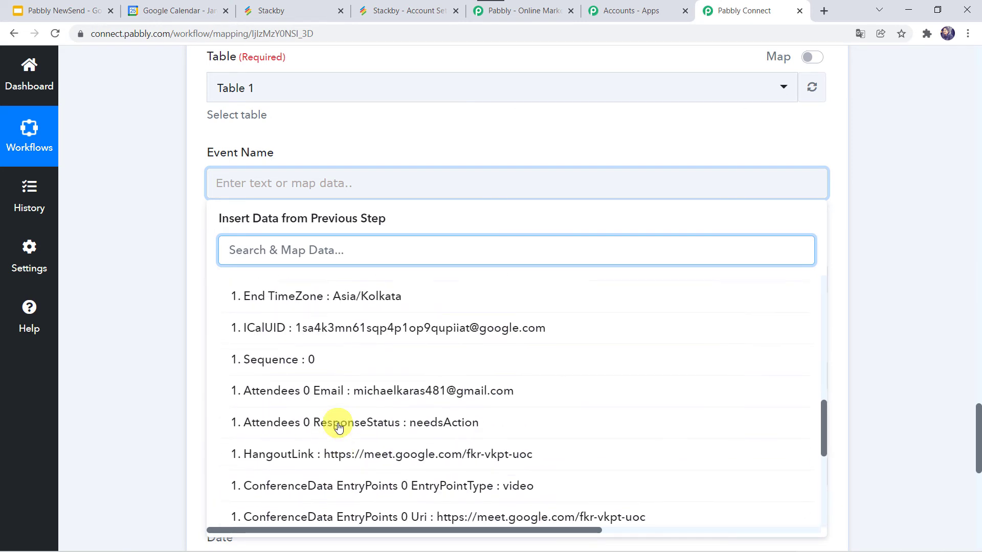
{"action": "scroll", "coordinate": [339, 427], "scroll_direction": "up", "scroll_amount": 6}
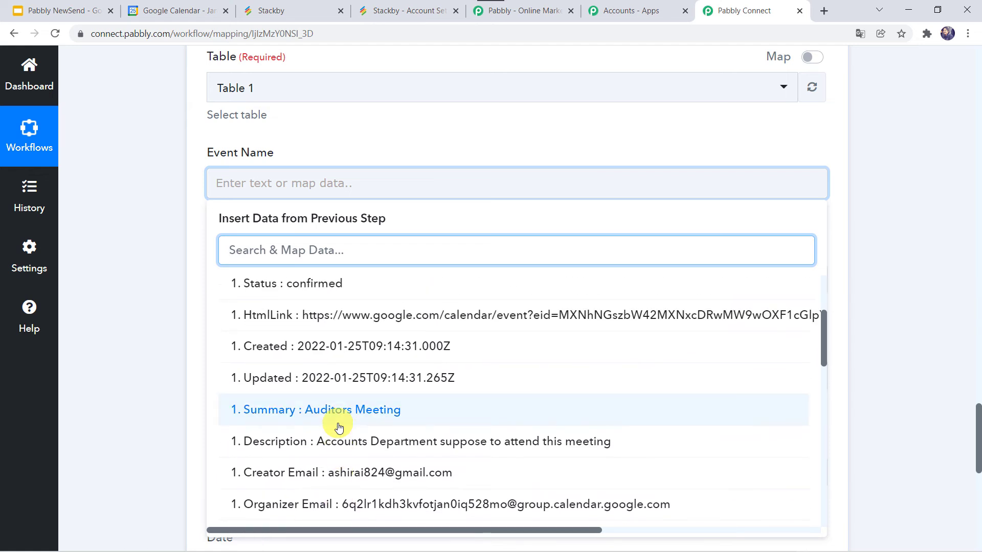
{"action": "left_click", "coordinate": [320, 419]}
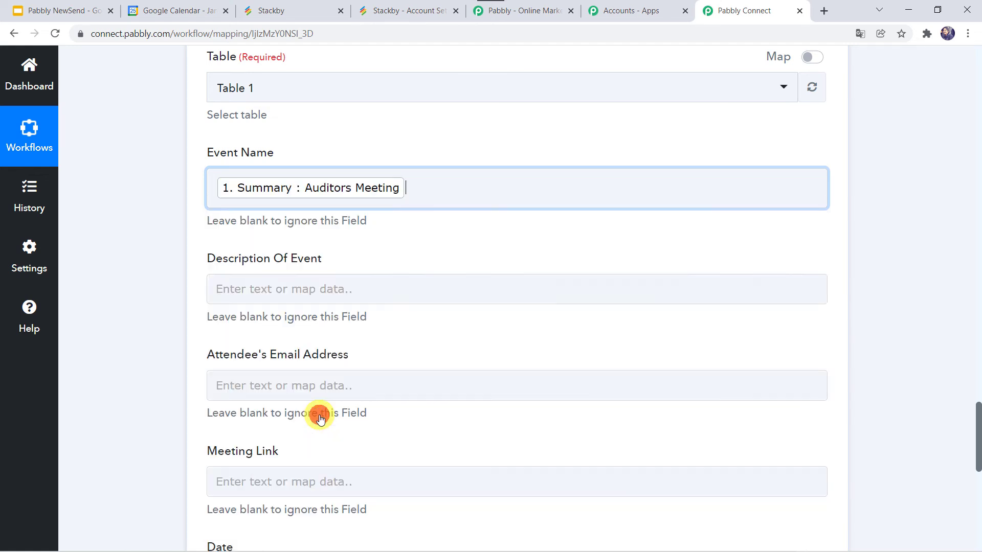
{"action": "left_click", "coordinate": [165, 293]}
- Map the Description Of Event field to the Google Calendar new event's Description value (Accounts Department suppose to attend this meeting)
{"action": "scroll", "coordinate": [165, 293], "scroll_direction": "down", "scroll_amount": 2}
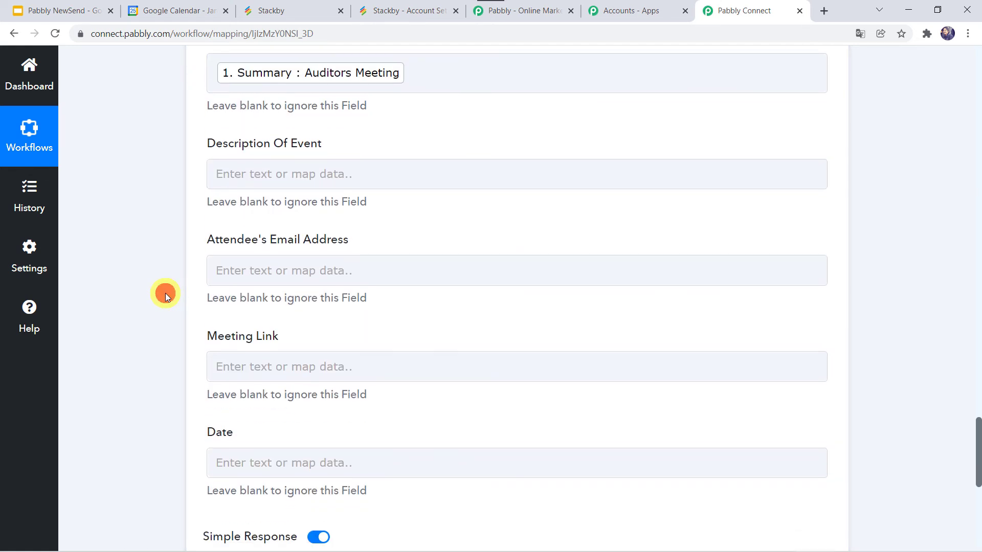
{"action": "left_click", "coordinate": [257, 182]}
{"action": "left_click", "coordinate": [267, 271]}
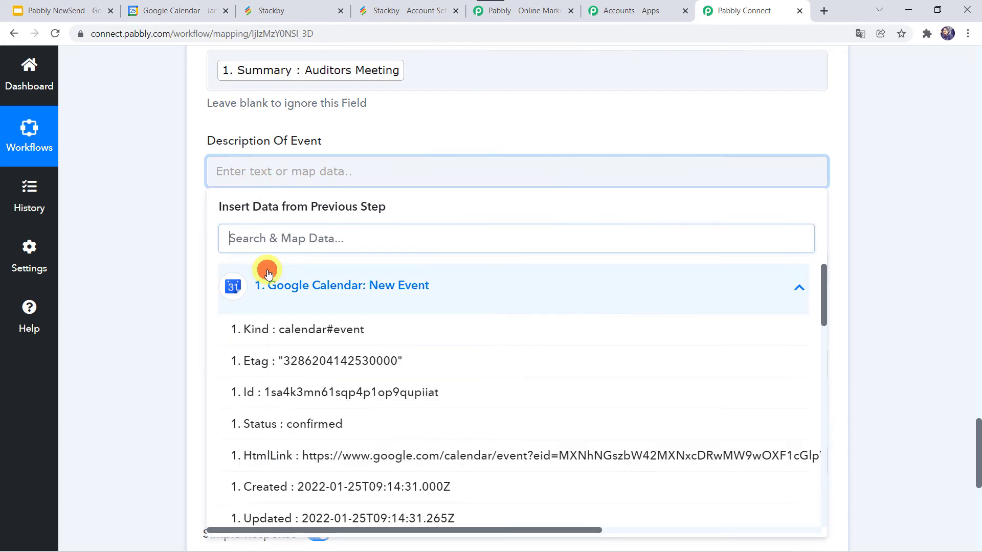
{"action": "type", "text": "acc"}
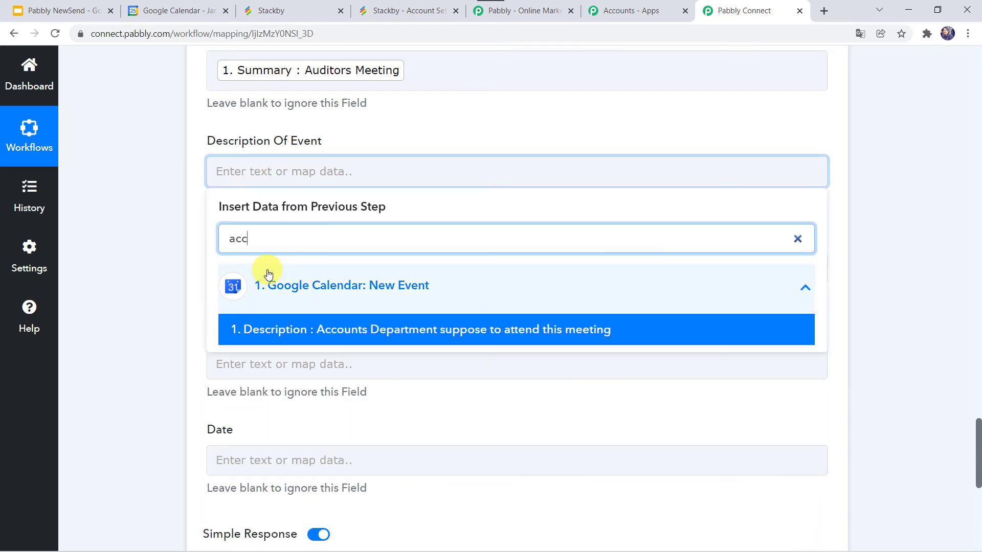
{"action": "left_click", "coordinate": [424, 335]}
{"action": "left_click", "coordinate": [129, 293]}
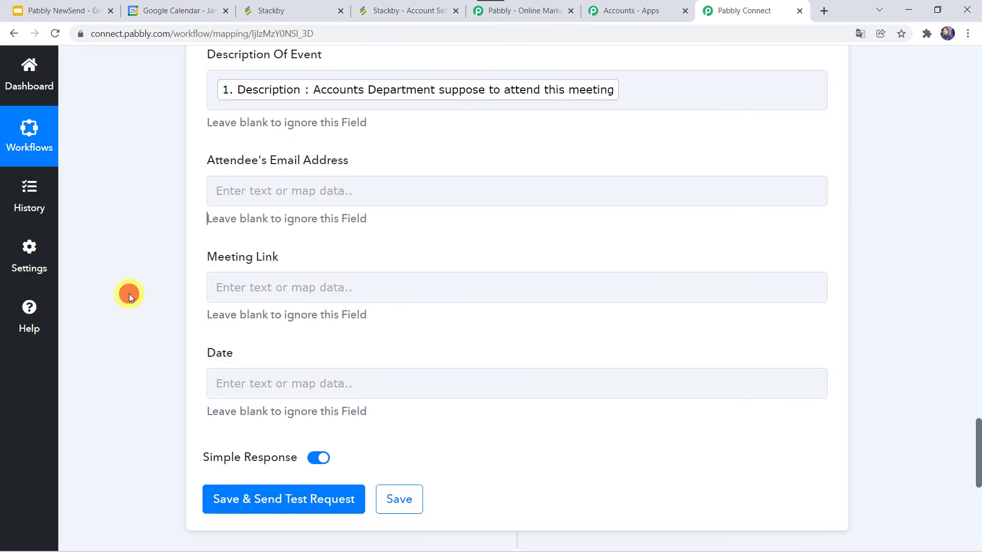
- Map the Attendee's Email Address field to the Attendees 0 Email value from the Google Calendar new event
{"action": "left_click", "coordinate": [235, 183]}
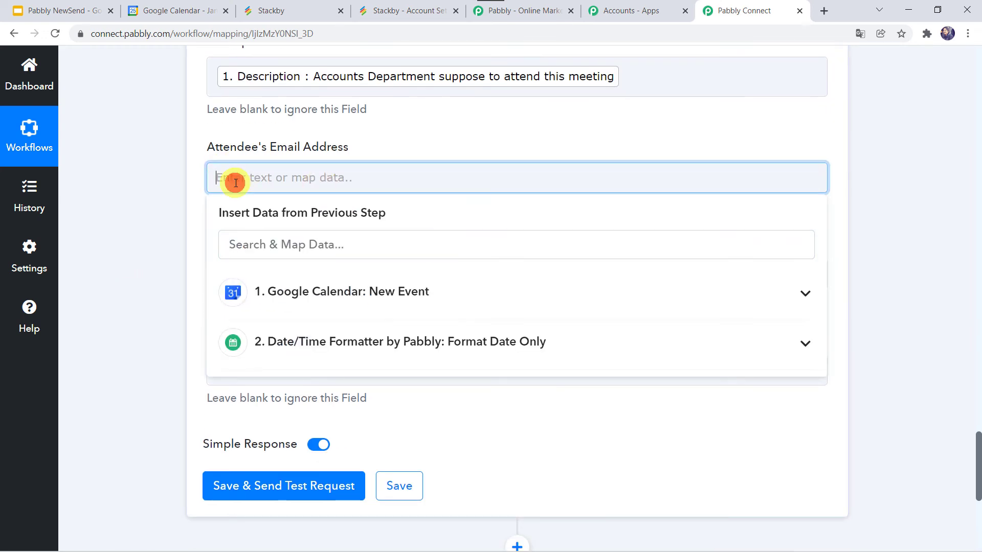
{"action": "left_click", "coordinate": [290, 290]}
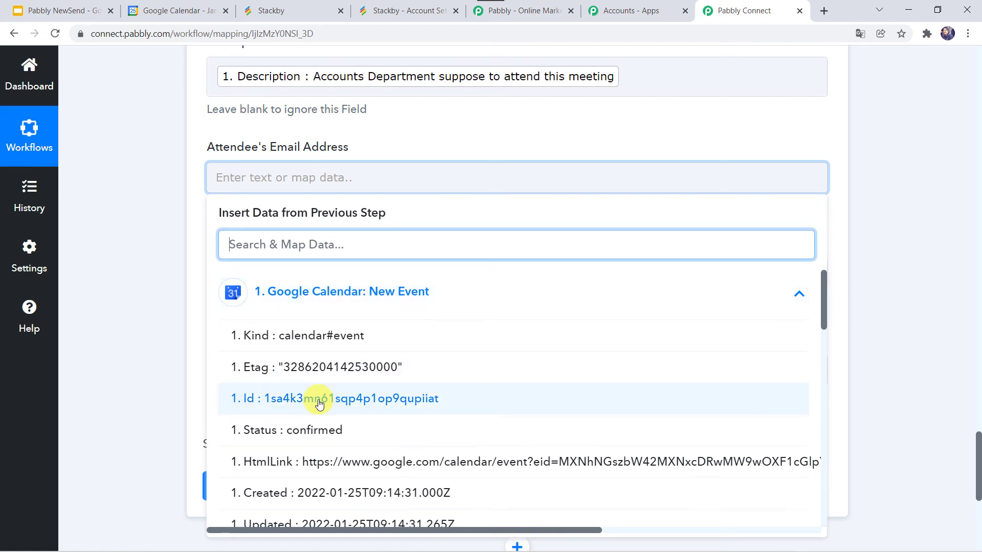
{"action": "type", "text": "ma"}
{"action": "key", "text": "BackSpace"}
{"action": "key", "text": "BackSpace"}
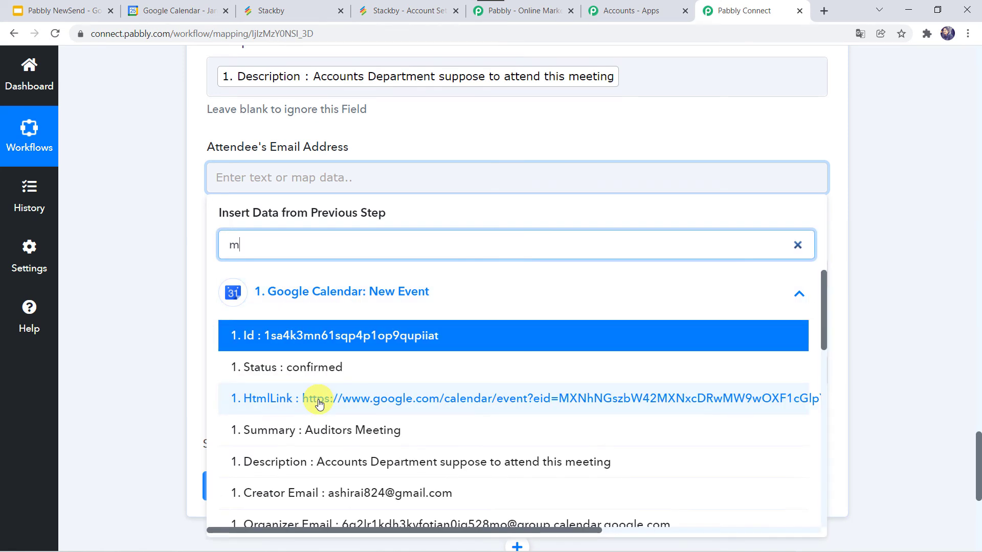
{"action": "type", "text": "mi"}
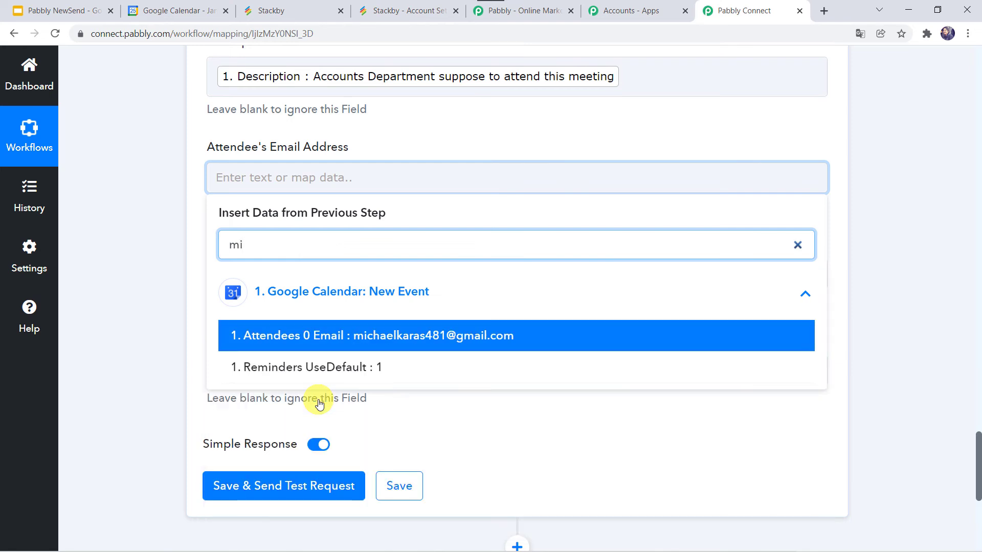
{"action": "left_click", "coordinate": [371, 344]}
{"action": "left_click", "coordinate": [154, 289]}
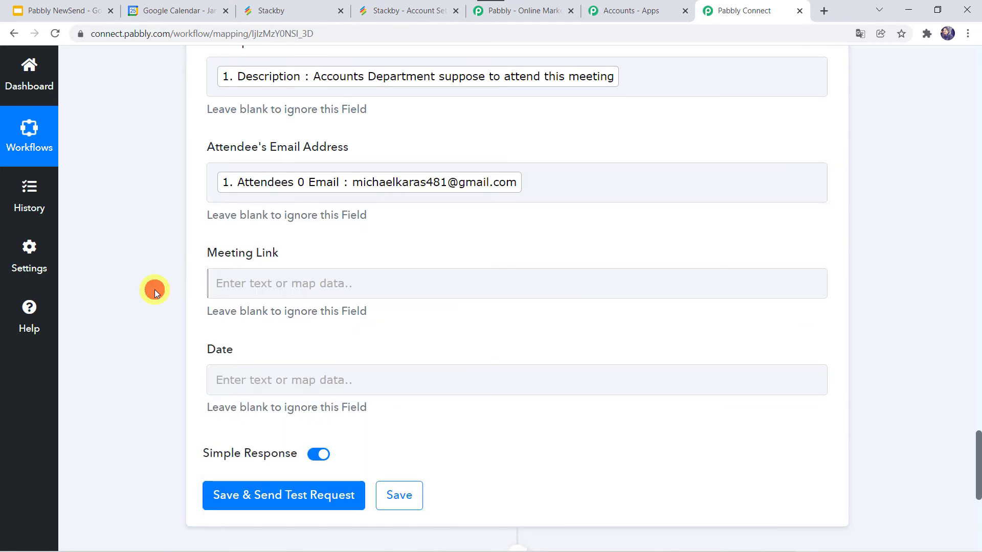
- Map the Meeting Link field to the HangoutLink value from the Google Calendar new event
{"action": "left_click", "coordinate": [224, 295]}
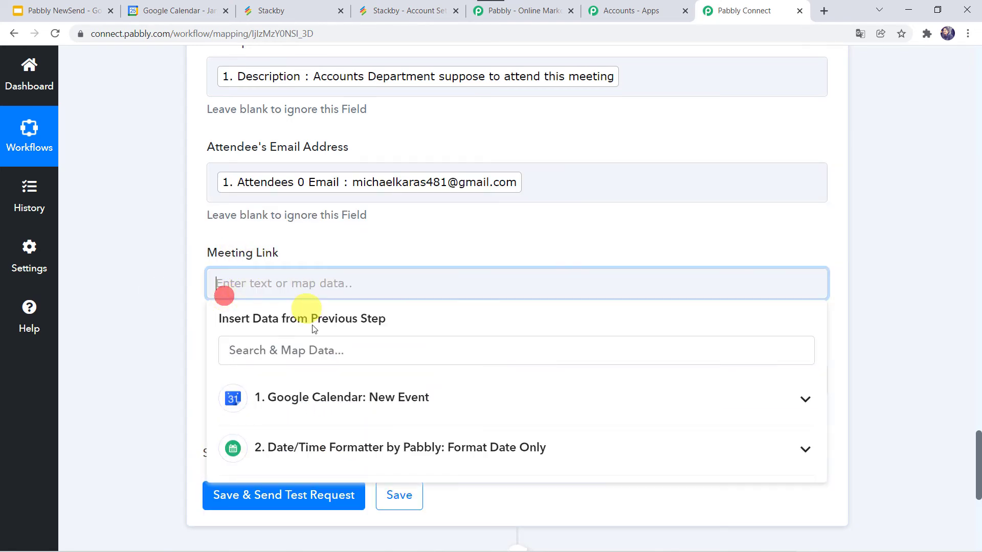
{"action": "left_click", "coordinate": [289, 393]}
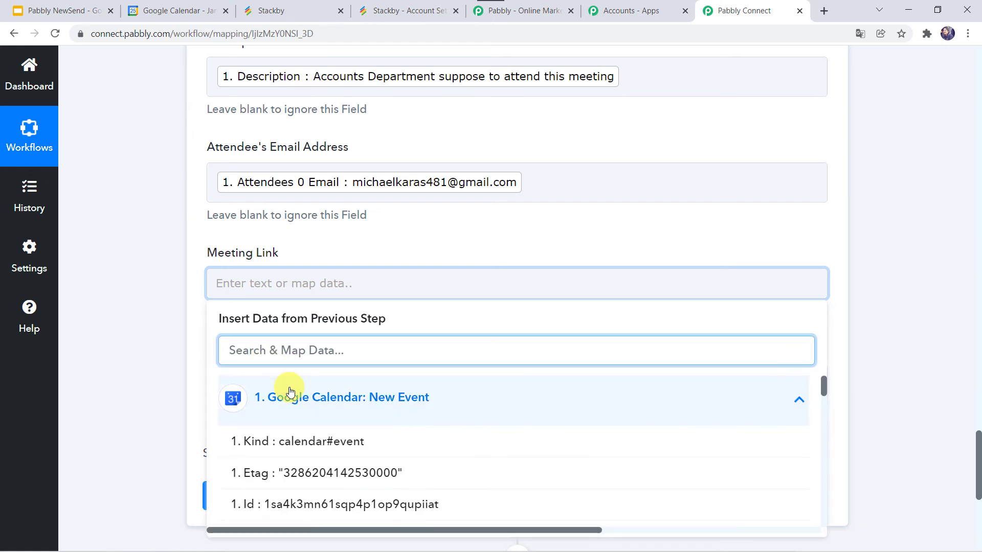
{"action": "type", "text": "li"}
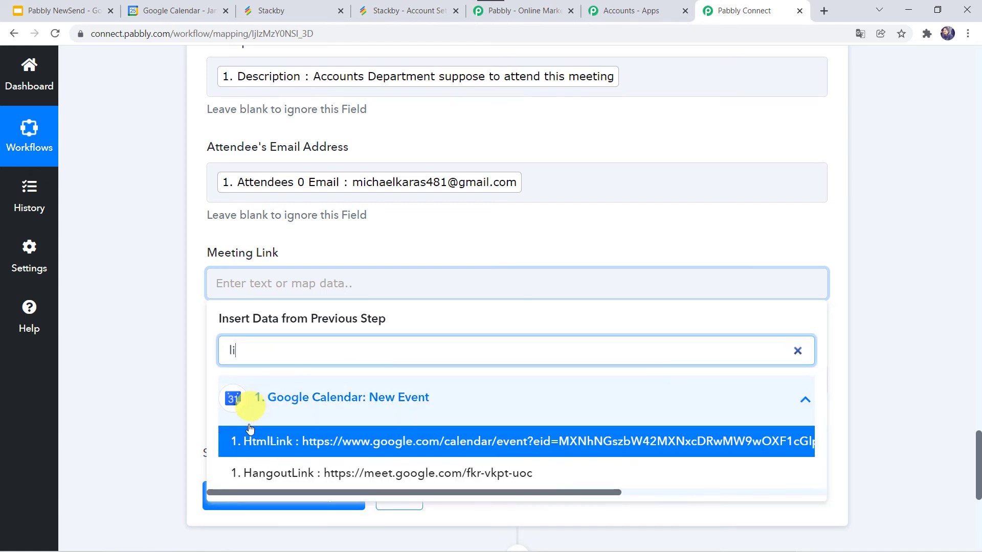
{"action": "left_click", "coordinate": [314, 473]}
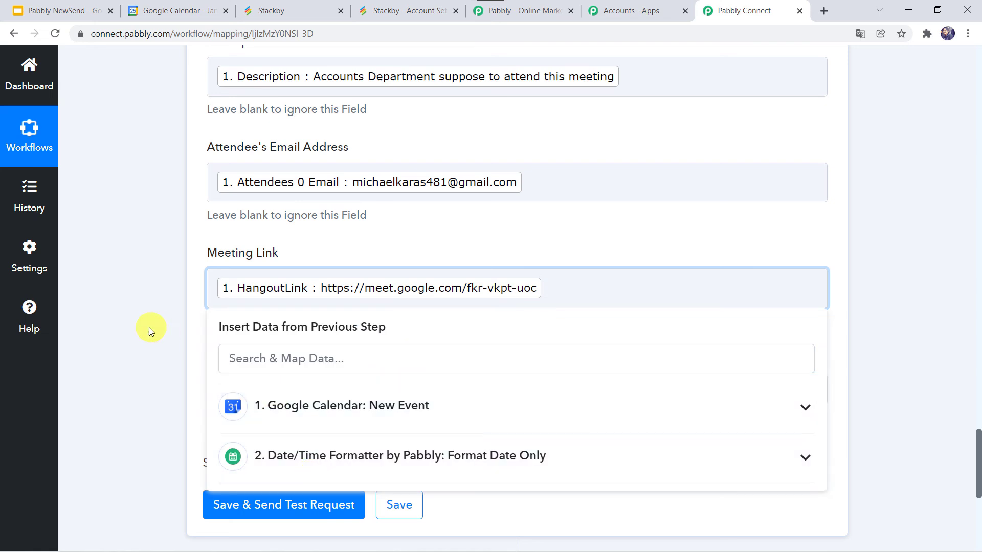
{"action": "left_click", "coordinate": [149, 327]}
- Map the Date field to the Date/Time Formatter step's Result value (28/01/2022 07:30:00 AM)
{"action": "scroll", "coordinate": [149, 327], "scroll_direction": "down", "scroll_amount": 2}
{"action": "left_click", "coordinate": [216, 288]}
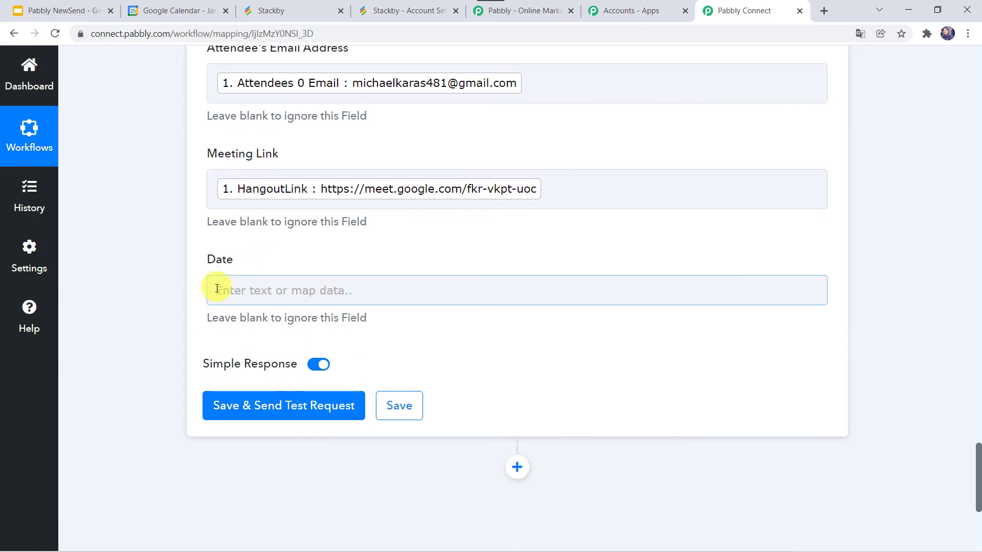
{"action": "left_click", "coordinate": [216, 290]}
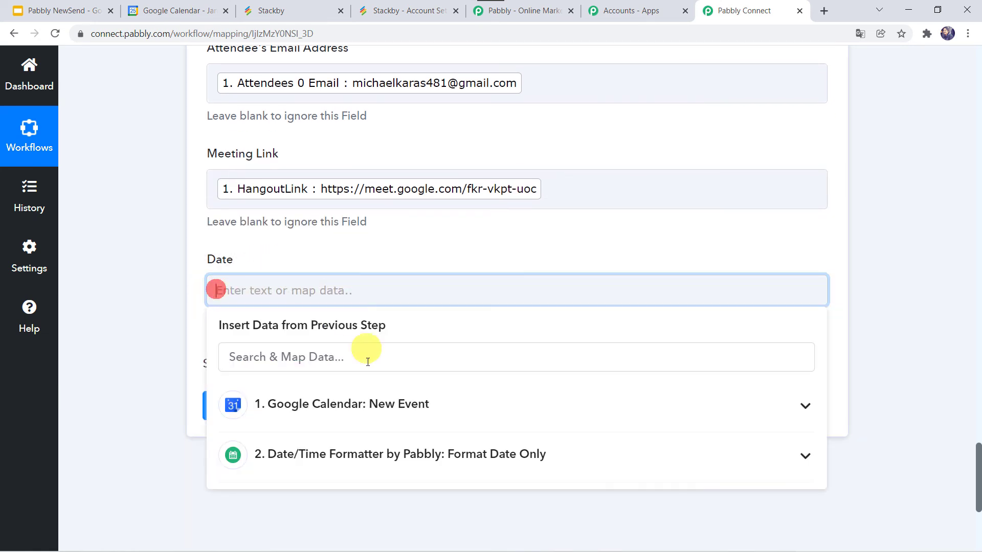
{"action": "left_click", "coordinate": [322, 455]}
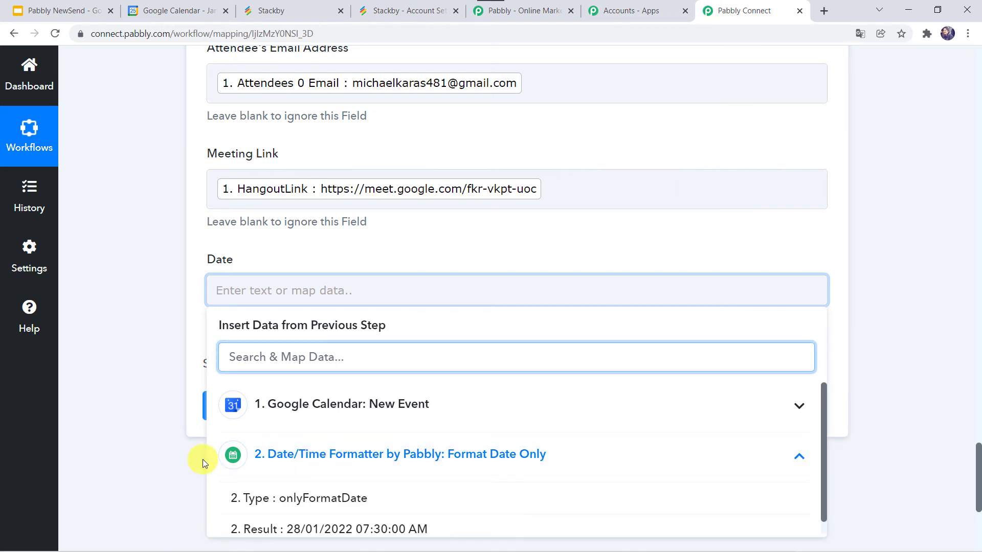
{"action": "scroll", "coordinate": [203, 463], "scroll_direction": "down", "scroll_amount": 2}
{"action": "left_click", "coordinate": [313, 428]}
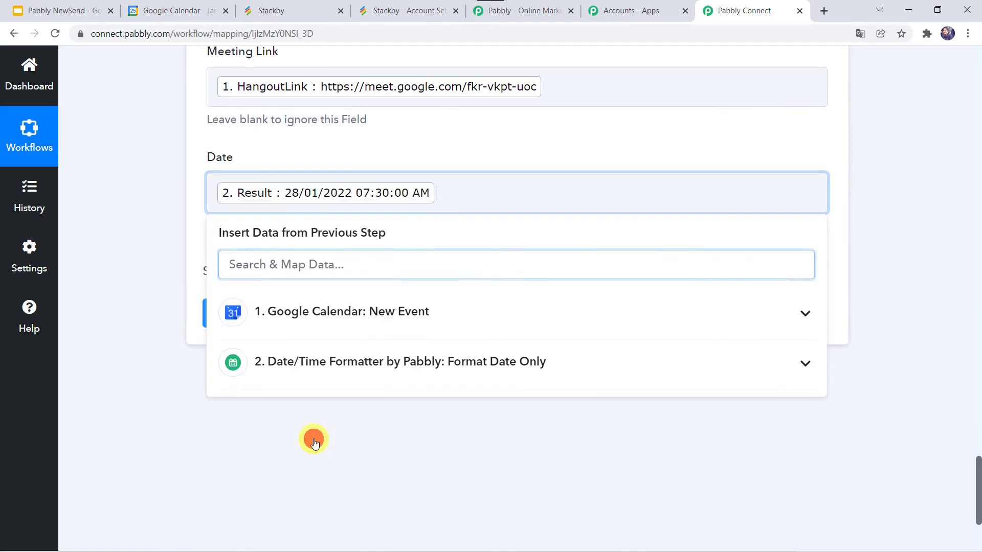
{"action": "left_click", "coordinate": [106, 238]}
- Save the mapped Stackby action with a test request and check the resulting row in Stackby's Google Meeting Data stack
{"action": "scroll", "coordinate": [106, 238], "scroll_direction": "up", "scroll_amount": 10}
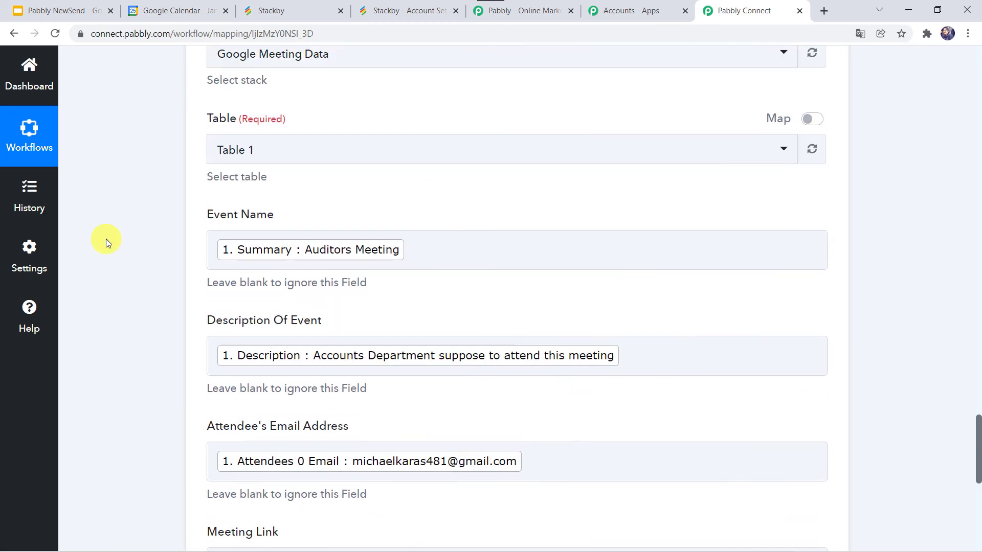
{"action": "scroll", "coordinate": [106, 239], "scroll_direction": "down", "scroll_amount": 10}
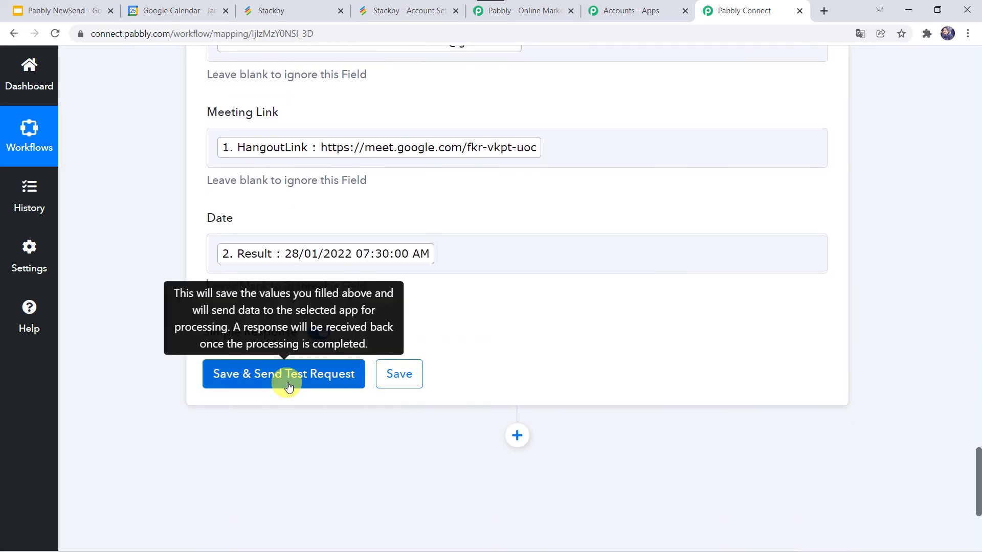
{"action": "left_click", "coordinate": [288, 384]}
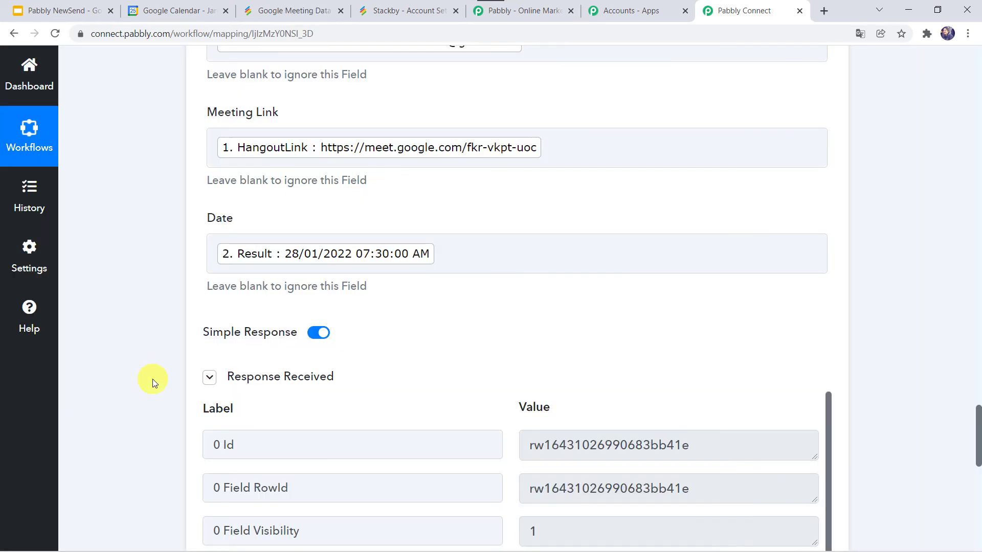
{"action": "scroll", "coordinate": [152, 379], "scroll_direction": "down", "scroll_amount": 5}
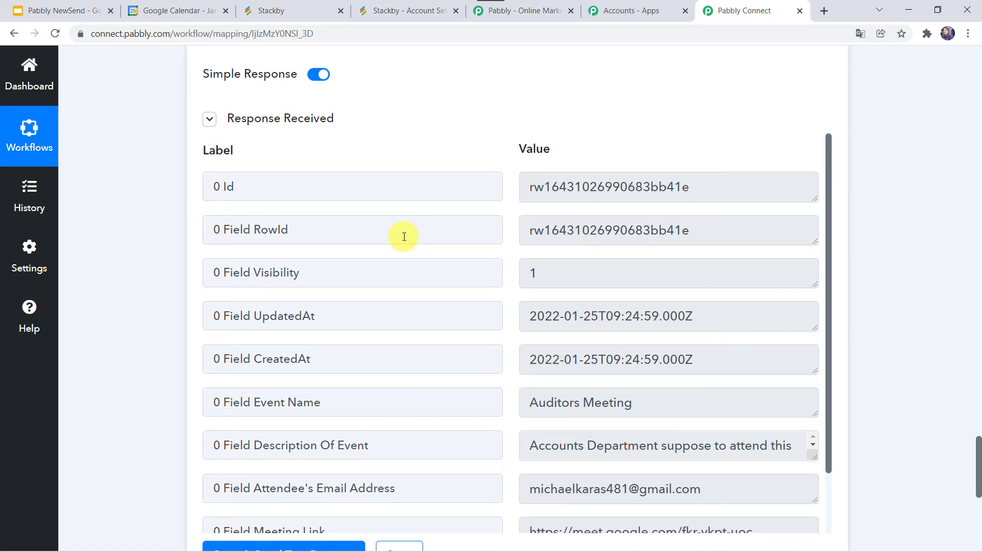
{"action": "left_click", "coordinate": [292, 10]}
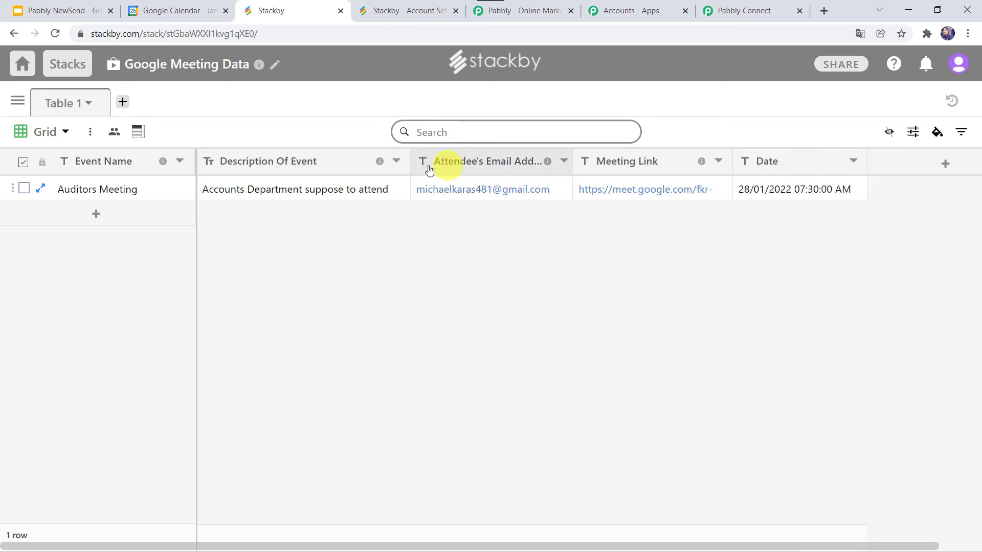
{"action": "mouse_move", "coordinate": [546, 166]}
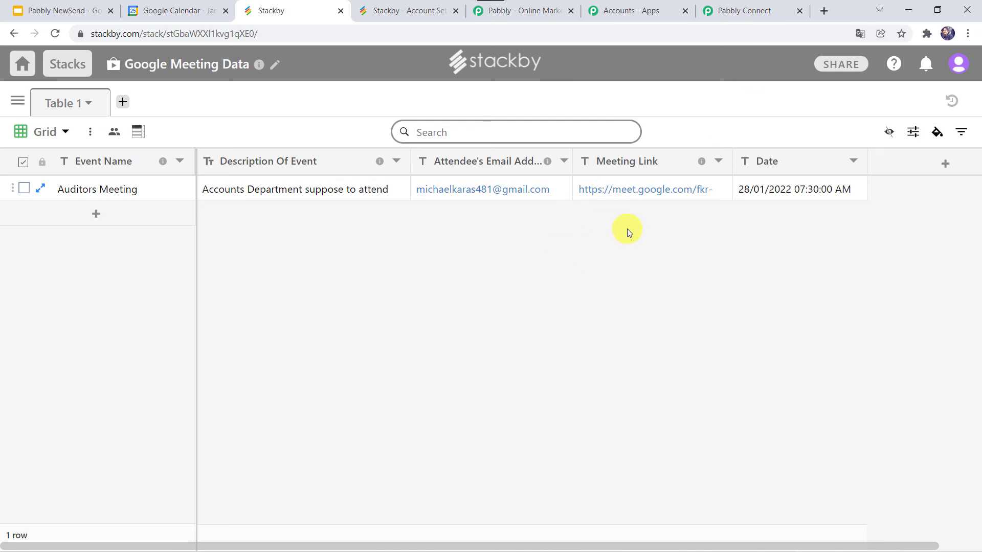
- Return to Pabbly Connect and save the Stackby action step
{"action": "left_click", "coordinate": [745, 10]}
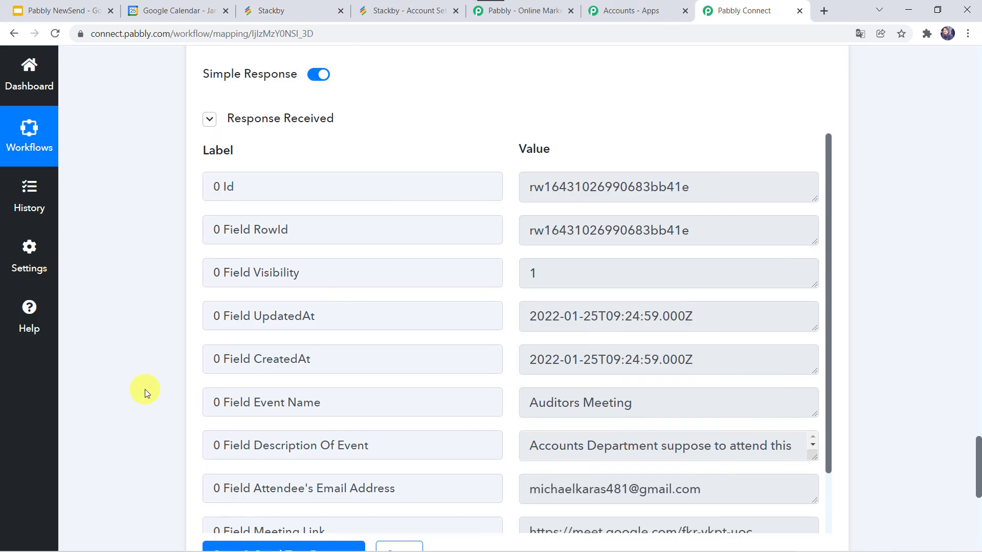
{"action": "scroll", "coordinate": [146, 393], "scroll_direction": "down", "scroll_amount": 3}
{"action": "left_click", "coordinate": [388, 406]}
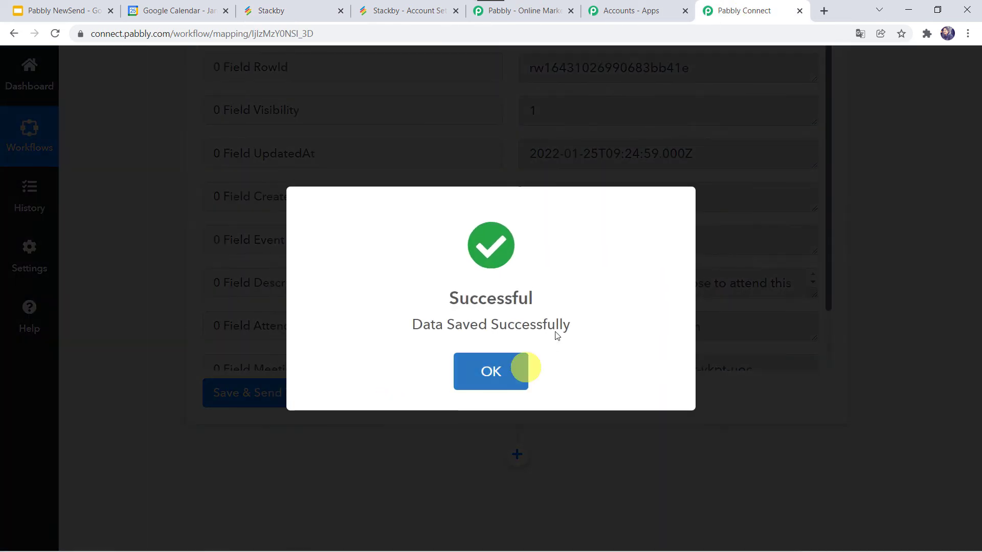
{"action": "left_click", "coordinate": [521, 368]}
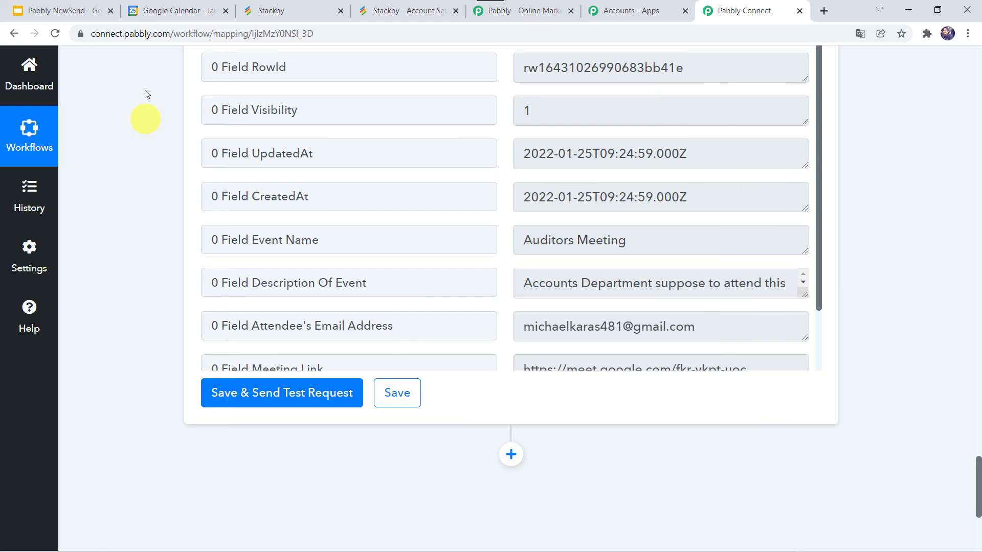
- Switch to Google Calendar and start a new event on January 31, 2022 titled HR Meeting
{"action": "left_click", "coordinate": [183, 7]}
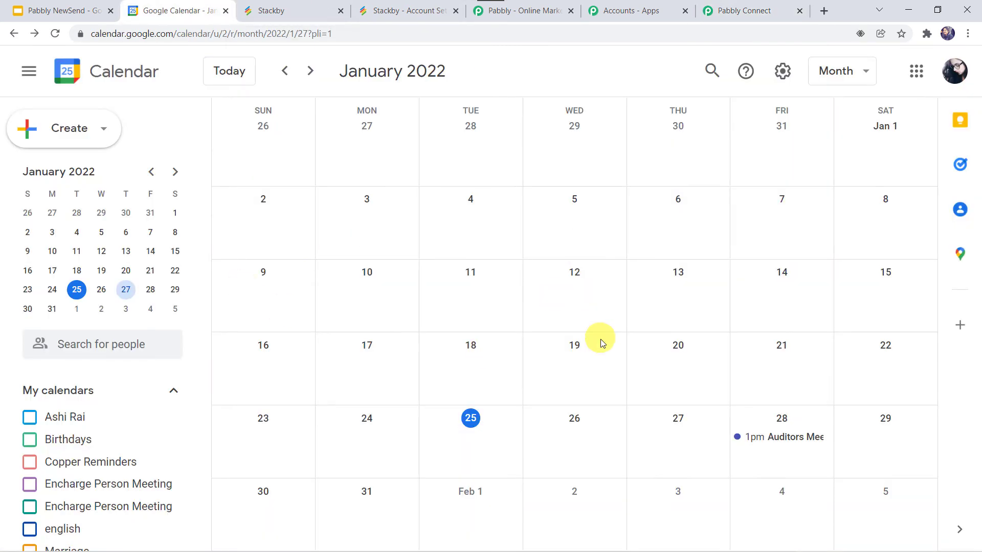
{"action": "left_click", "coordinate": [364, 498]}
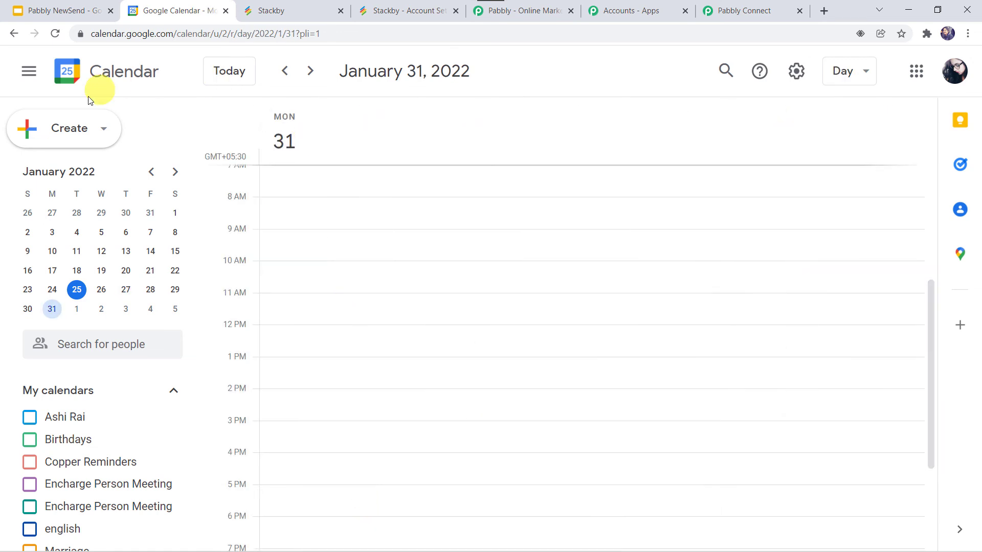
{"action": "left_click", "coordinate": [83, 132]}
{"action": "left_click", "coordinate": [34, 172]}
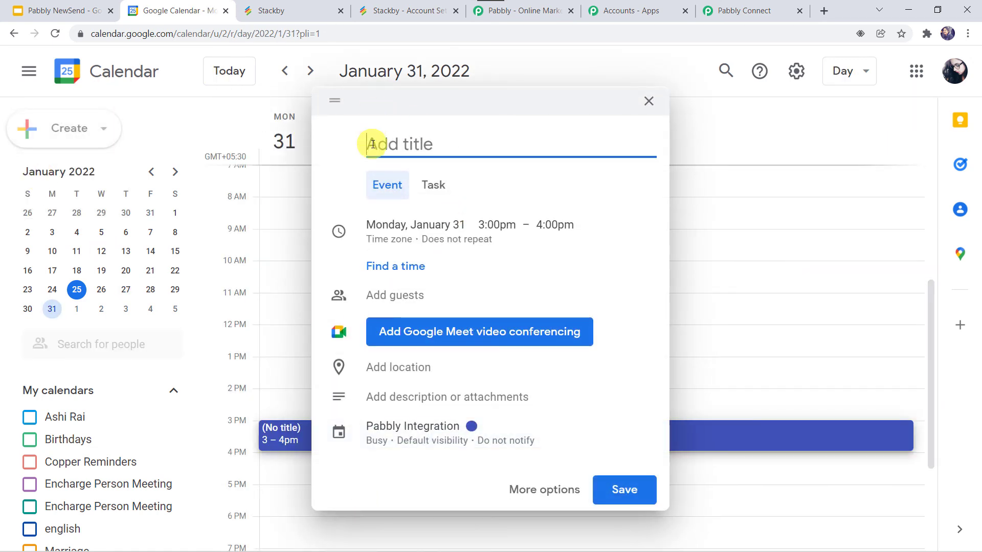
{"action": "type", "text": "HR Meeting"}
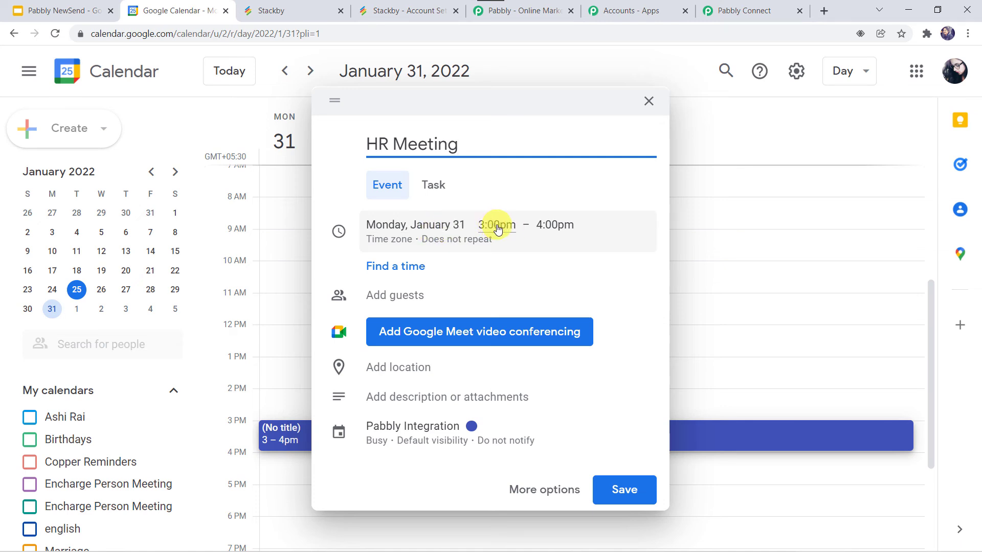
- Add a suggested contact as a guest to the HR Meeting event
{"action": "left_click", "coordinate": [401, 294]}
{"action": "type", "text": "n"}
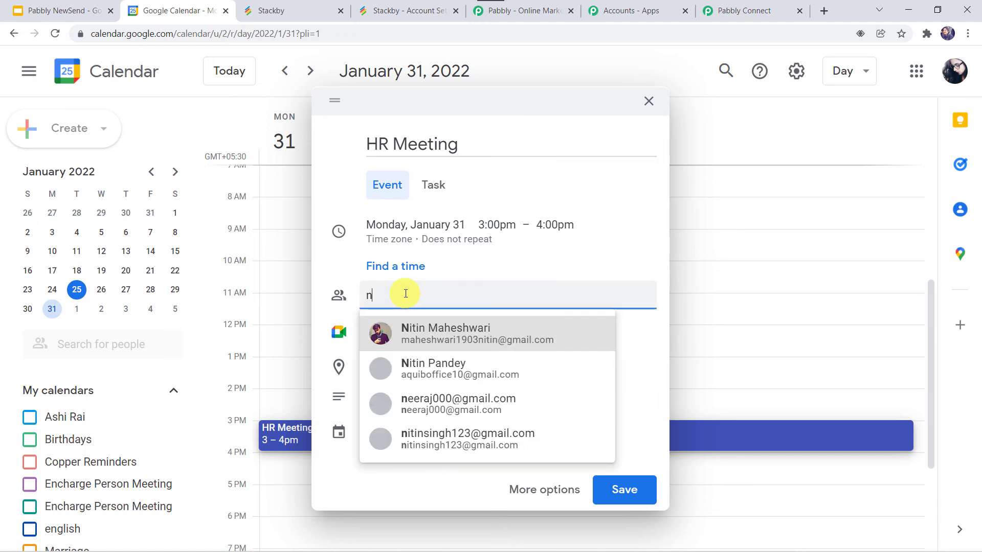
{"action": "type", "text": "i"}
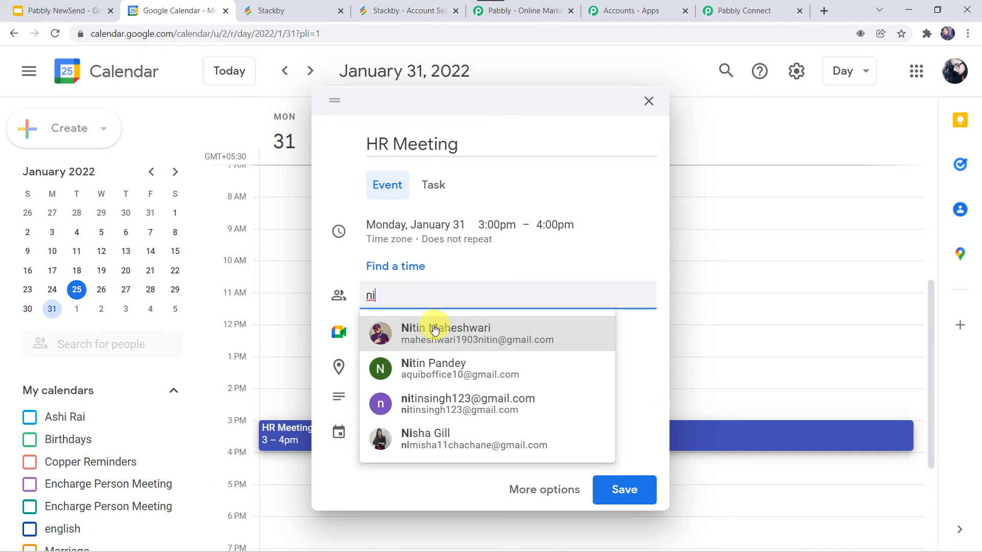
{"action": "left_click", "coordinate": [434, 331]}
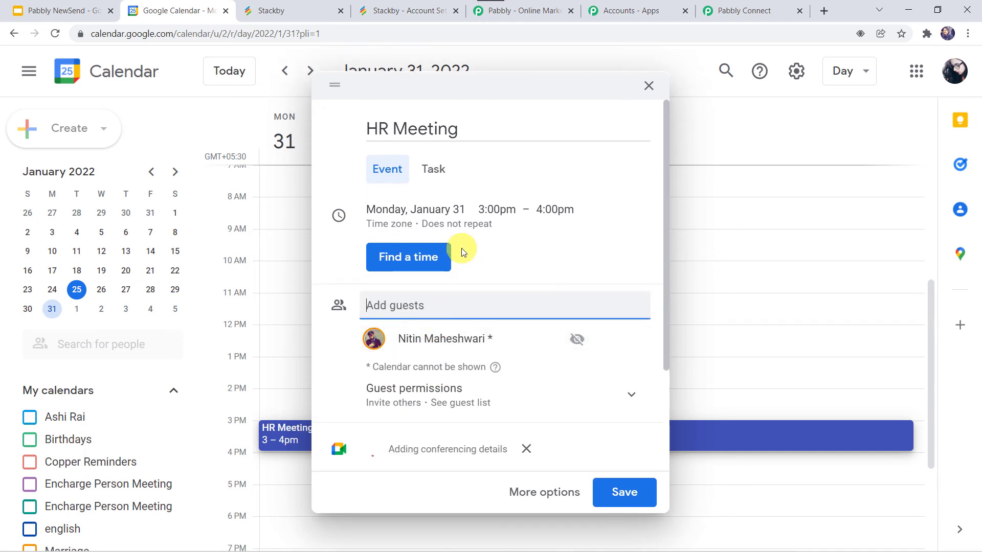
{"action": "scroll", "coordinate": [461, 248], "scroll_direction": "down", "scroll_amount": 2}
{"action": "scroll", "coordinate": [461, 251], "scroll_direction": "down", "scroll_amount": 1}
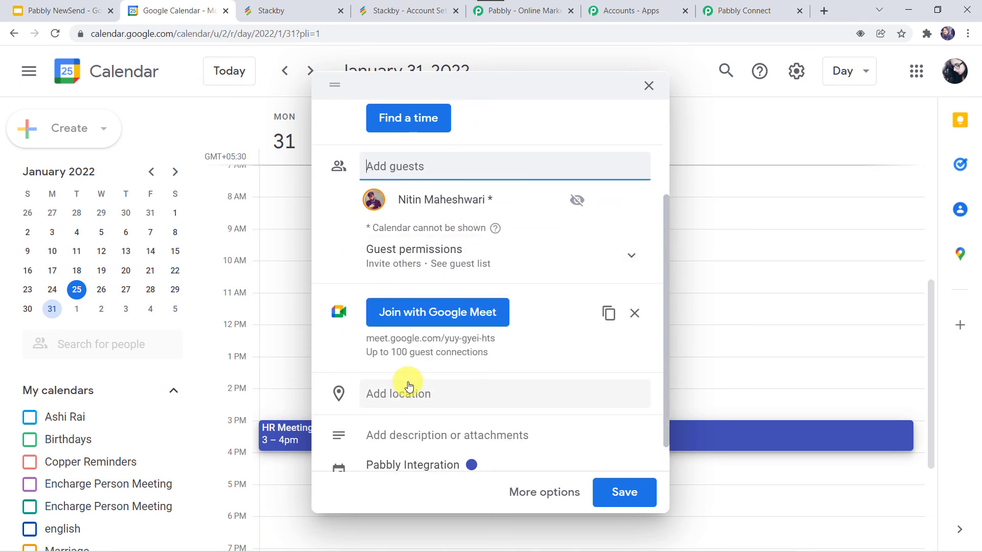
{"action": "scroll", "coordinate": [416, 389], "scroll_direction": "down", "scroll_amount": 1}
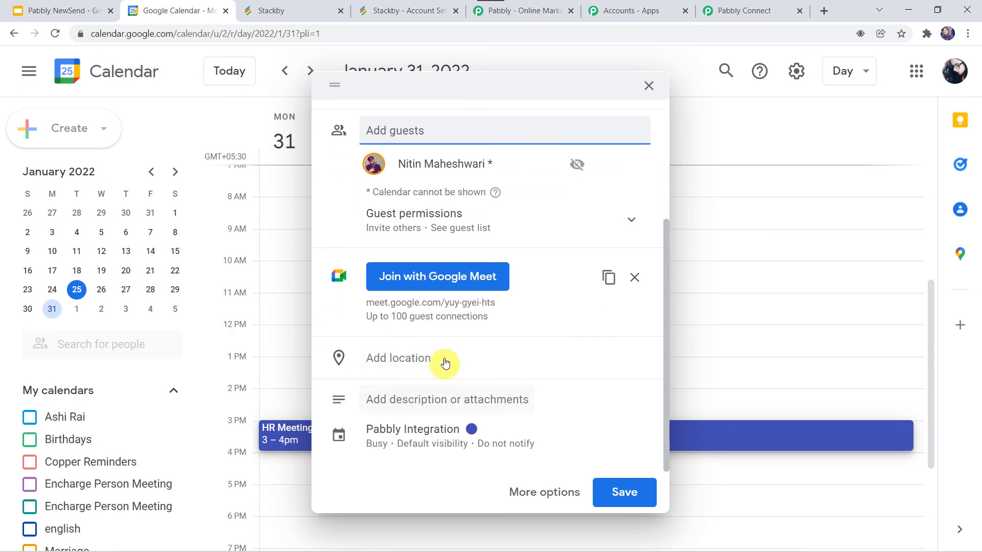
- Describe the HR Meeting event as "HR Department is suppose to attend this meeting" and save it, sending invitation emails to the guest
{"action": "left_click", "coordinate": [395, 406]}
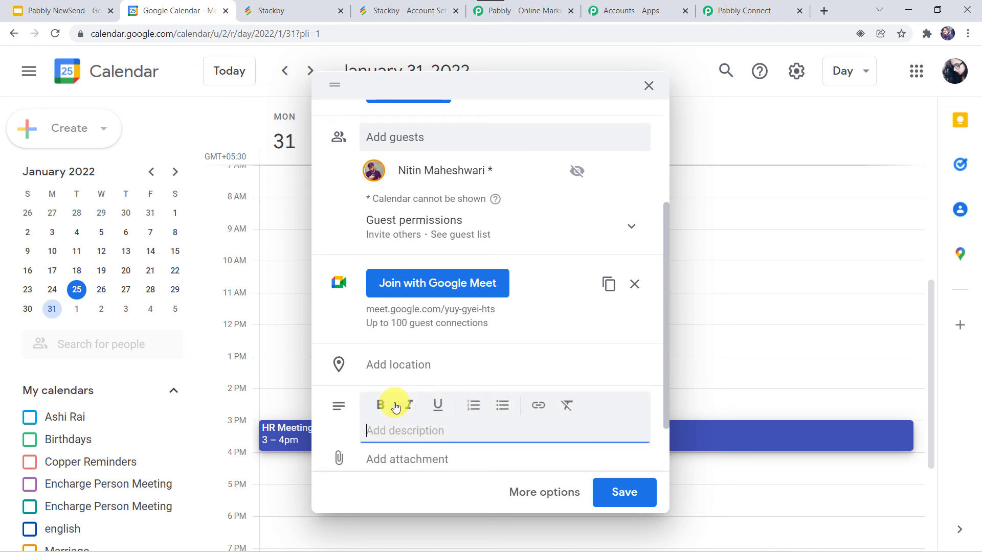
{"action": "type", "text": "H"}
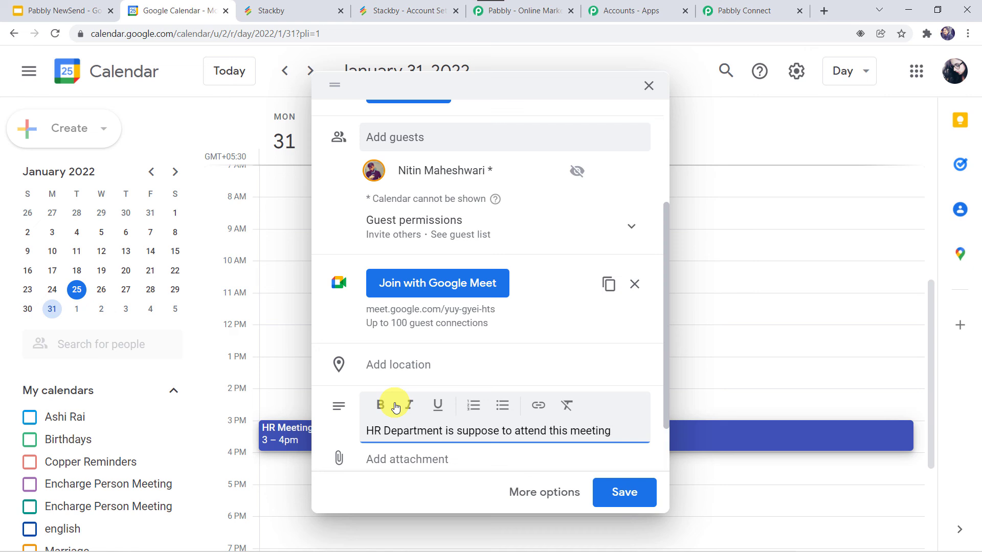
{"action": "scroll", "coordinate": [375, 132], "scroll_direction": "up", "scroll_amount": 3}
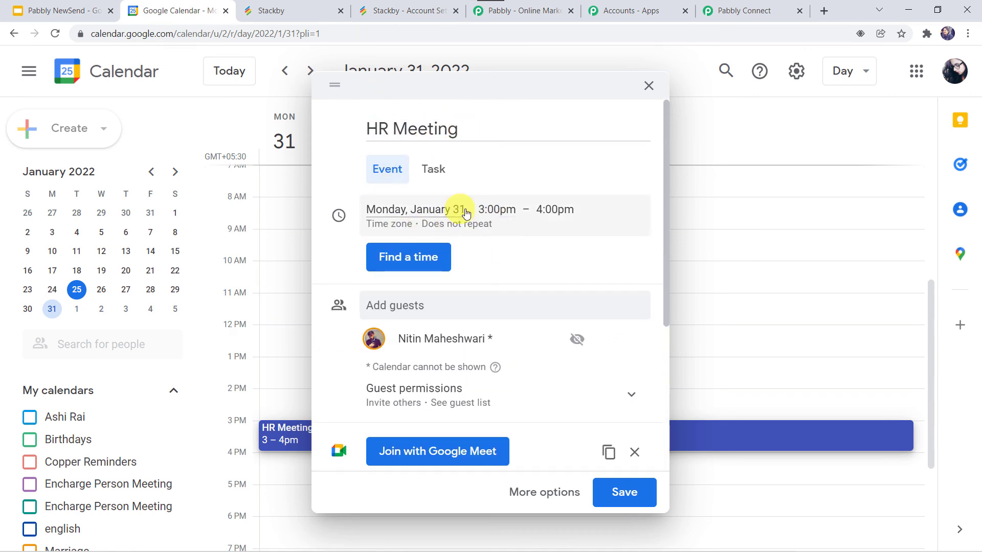
{"action": "scroll", "coordinate": [522, 320], "scroll_direction": "down", "scroll_amount": 3}
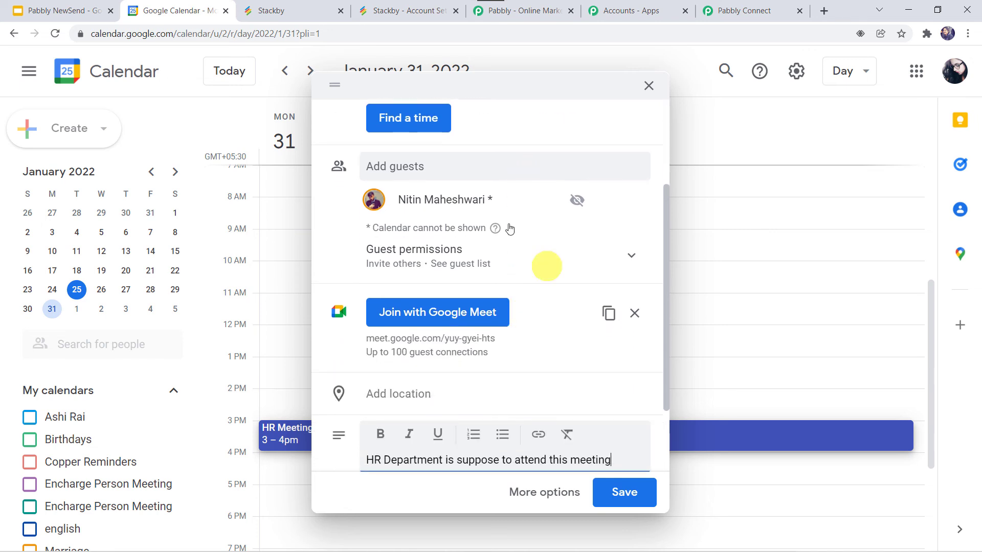
{"action": "scroll", "coordinate": [487, 267], "scroll_direction": "down", "scroll_amount": 2}
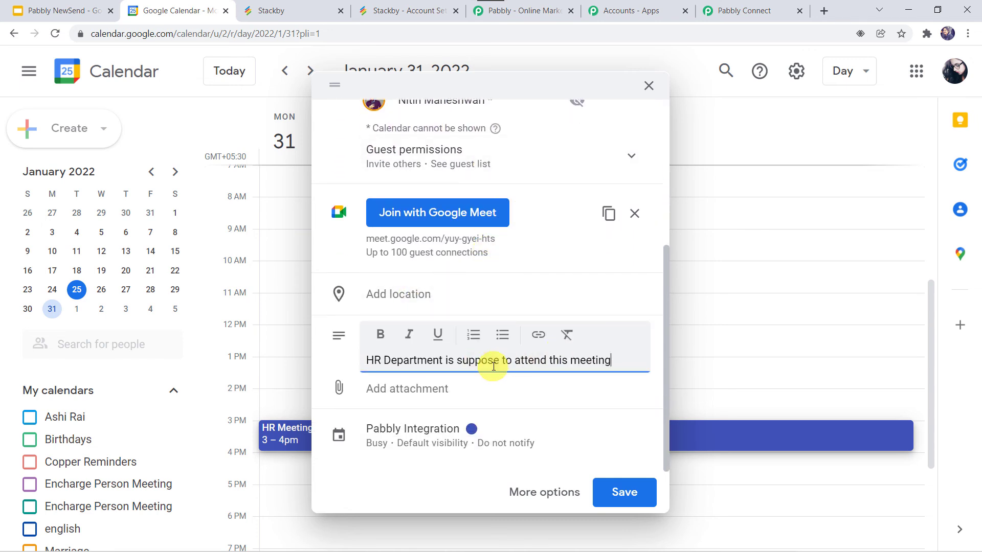
{"action": "left_click", "coordinate": [613, 492]}
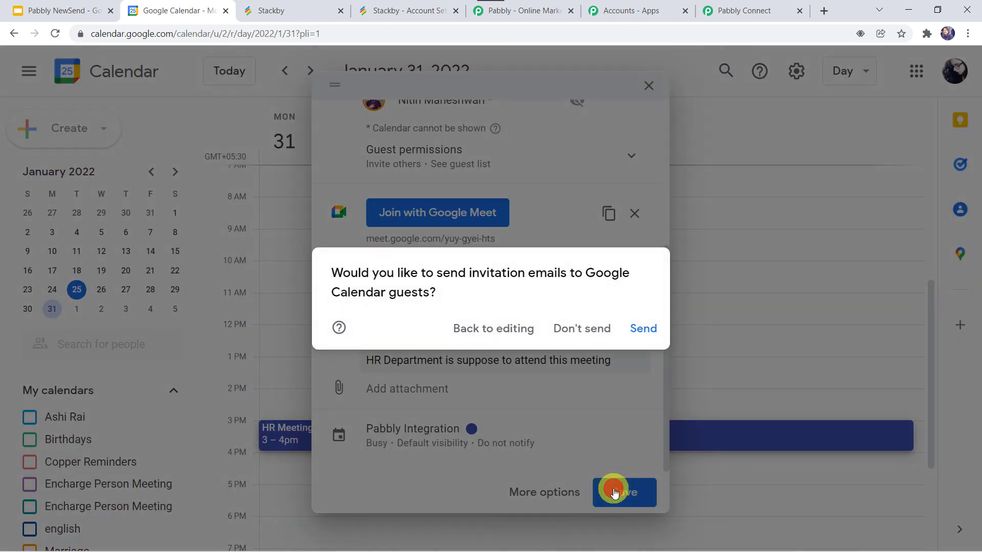
{"action": "left_click", "coordinate": [631, 328]}
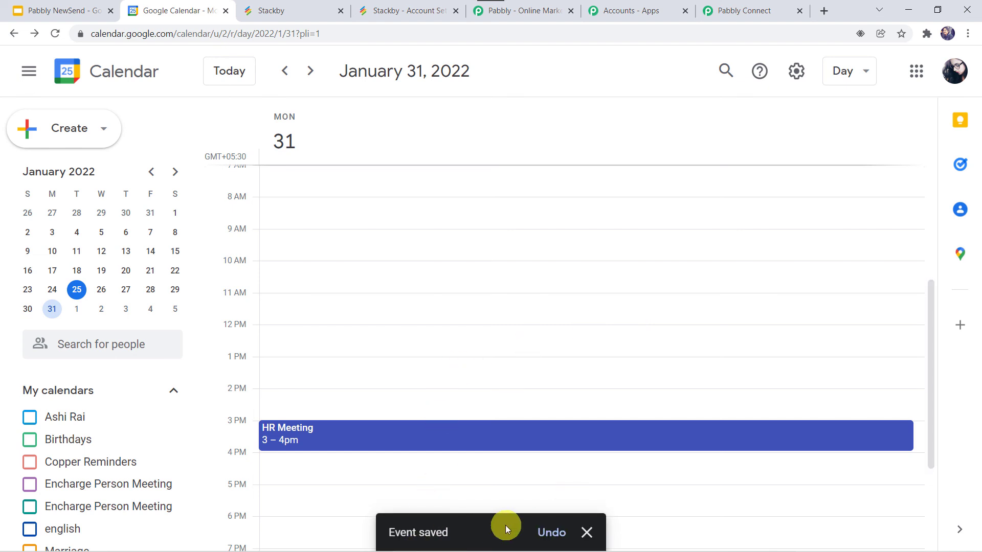
- Show the calendar in Month view and dismiss the saved-event notification
{"action": "left_click", "coordinate": [844, 84]}
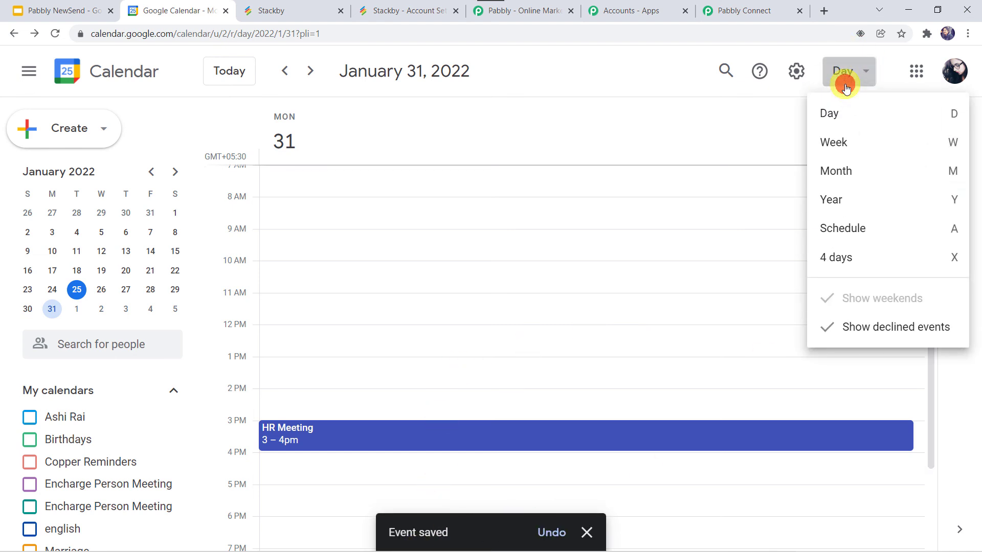
{"action": "left_click", "coordinate": [844, 175]}
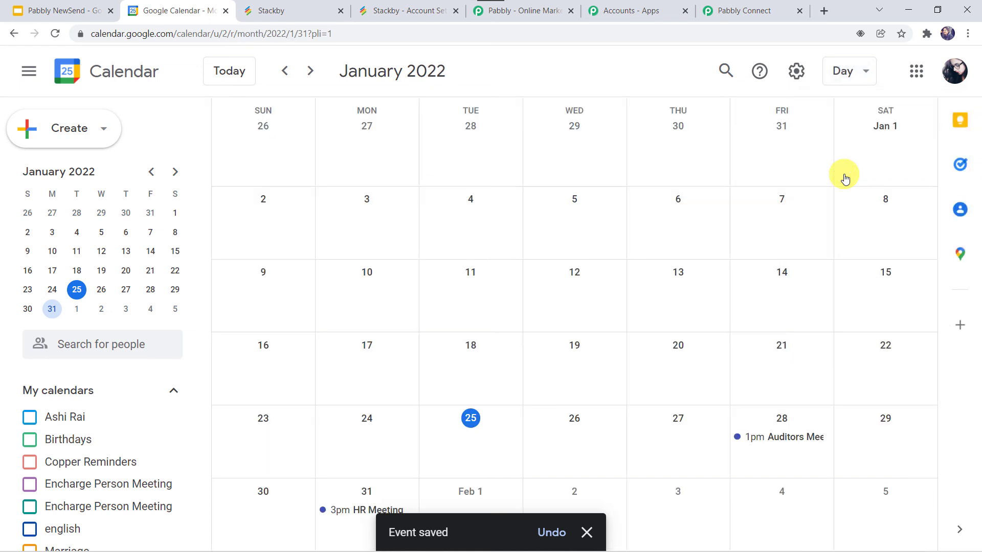
{"action": "left_click", "coordinate": [587, 532]}
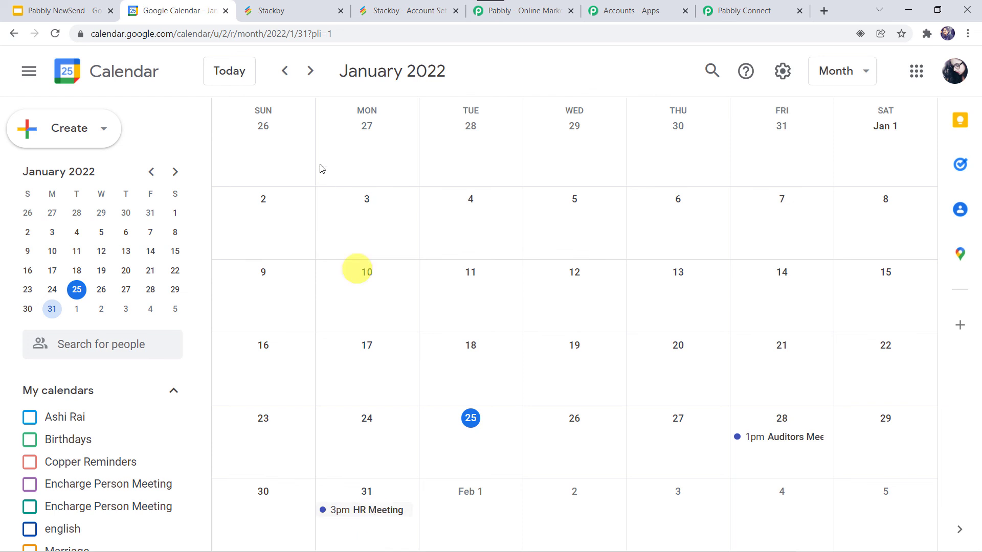
- Switch to Stackby and reload the Google Meeting Data stack to check for the HR Meeting row
{"action": "left_click", "coordinate": [307, 11]}
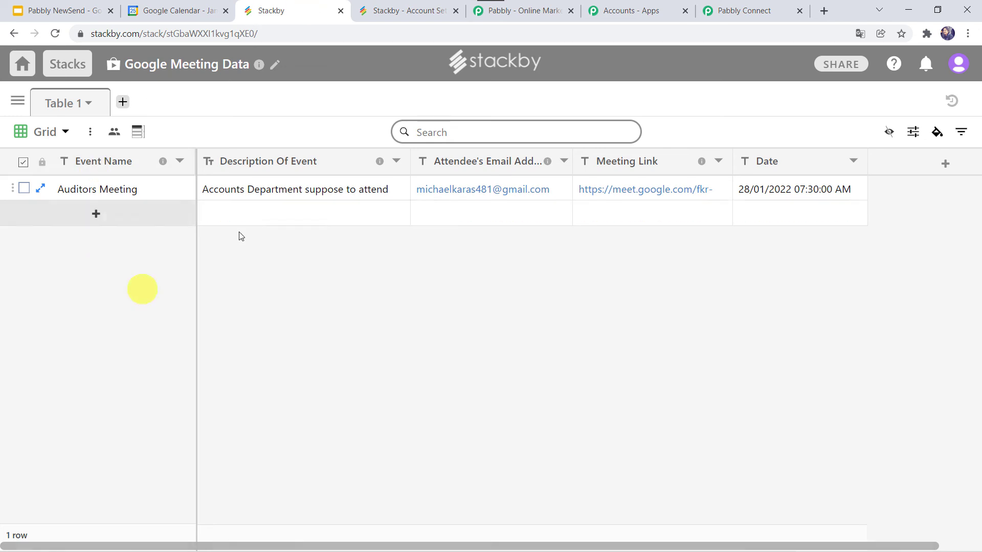
{"action": "left_click", "coordinate": [53, 36]}
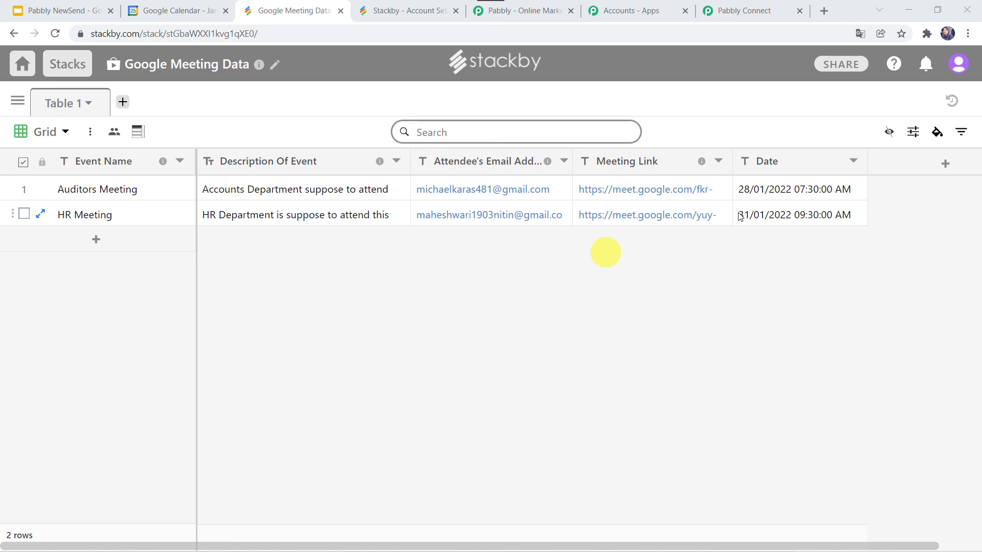
- Switch to Pabbly Connect, collapse the Stackby, Google Calendar and Date/Time Formatter steps, and review the whole workflow
{"action": "left_click", "coordinate": [765, 10]}
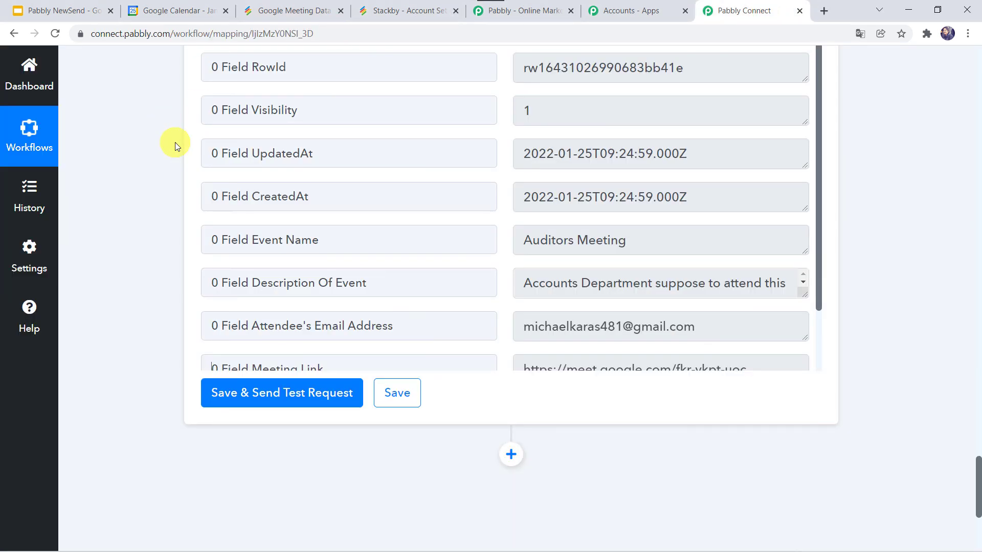
{"action": "scroll", "coordinate": [175, 145], "scroll_direction": "up", "scroll_amount": 15}
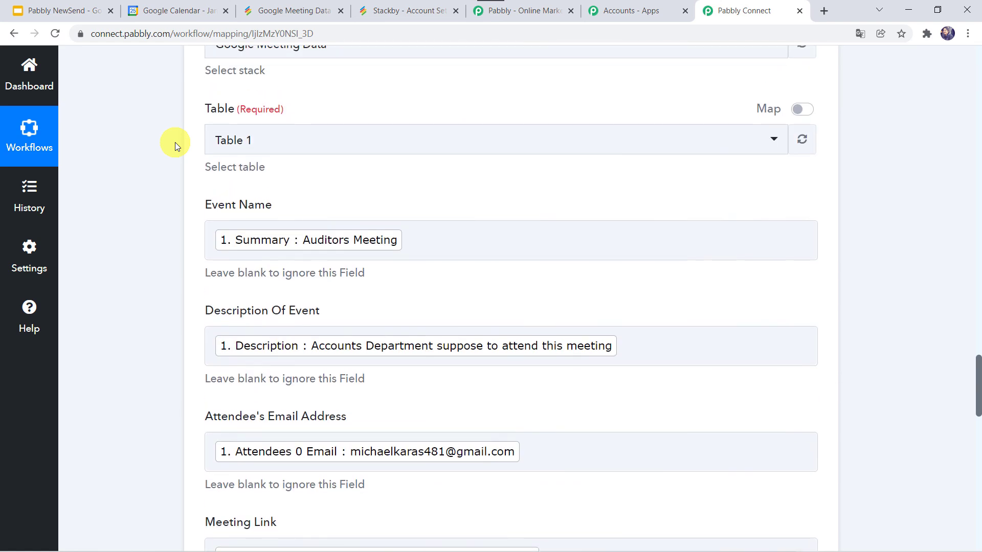
{"action": "scroll", "coordinate": [175, 142], "scroll_direction": "up", "scroll_amount": 10}
{"action": "left_click", "coordinate": [454, 146]}
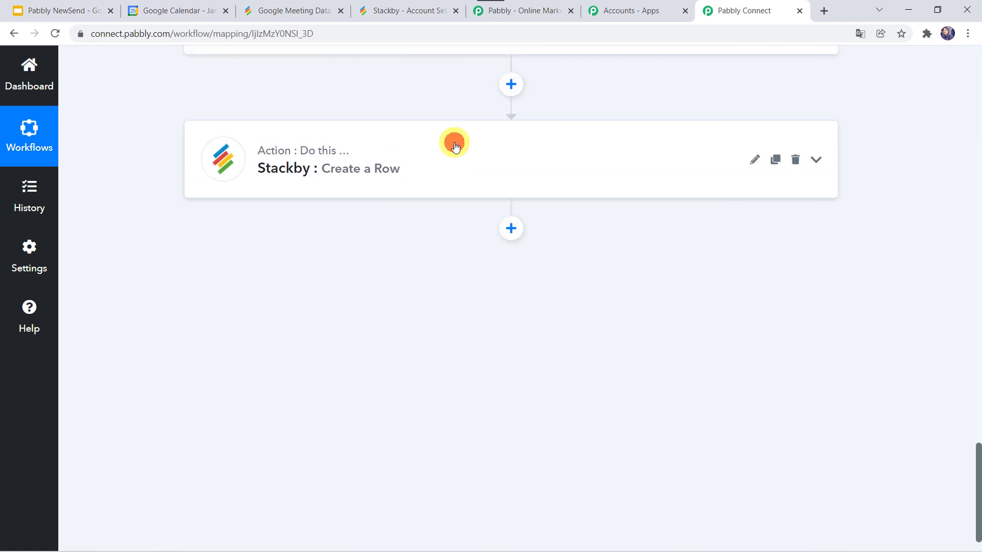
{"action": "scroll", "coordinate": [454, 146], "scroll_direction": "up", "scroll_amount": 15}
{"action": "scroll", "coordinate": [453, 146], "scroll_direction": "up", "scroll_amount": 5}
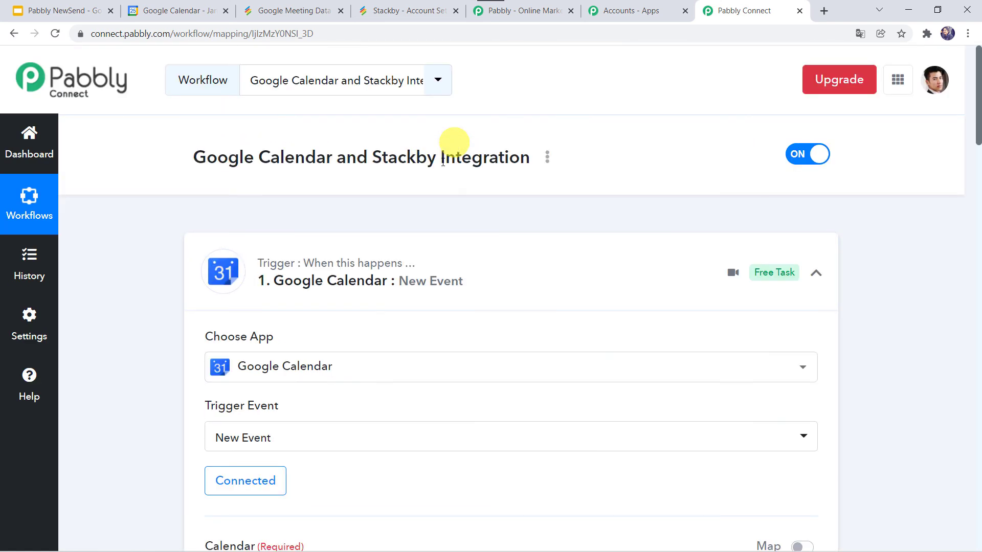
{"action": "left_click", "coordinate": [438, 245]}
{"action": "scroll", "coordinate": [437, 247], "scroll_direction": "down", "scroll_amount": 4}
{"action": "scroll", "coordinate": [438, 247], "scroll_direction": "down", "scroll_amount": 1}
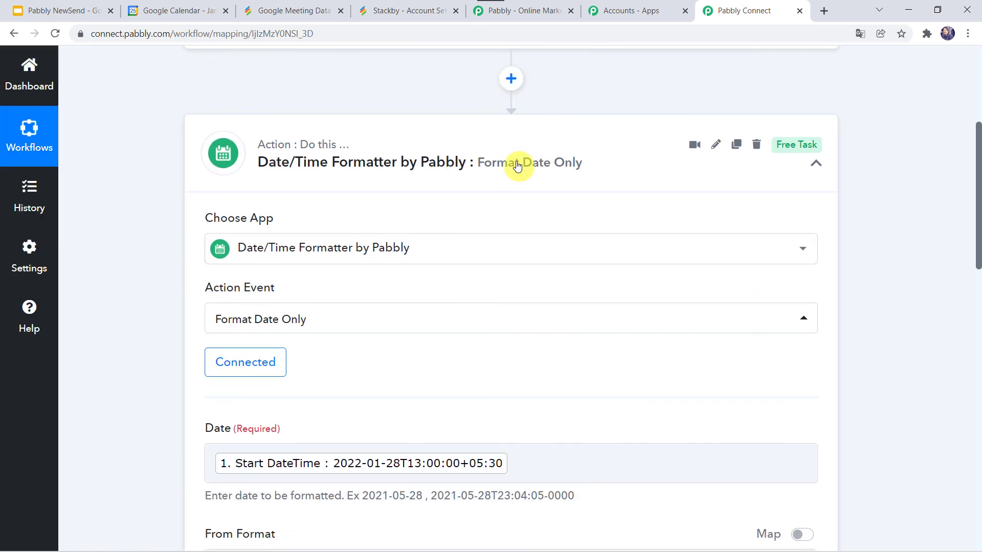
{"action": "left_click", "coordinate": [485, 154]}
{"action": "scroll", "coordinate": [484, 153], "scroll_direction": "up", "scroll_amount": 5}
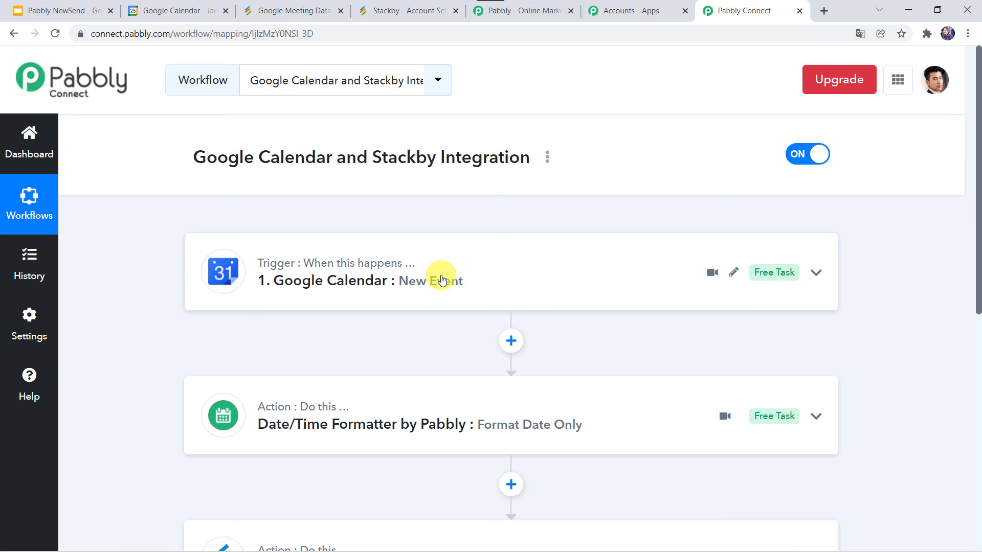
{"action": "scroll", "coordinate": [442, 280], "scroll_direction": "down", "scroll_amount": 2}
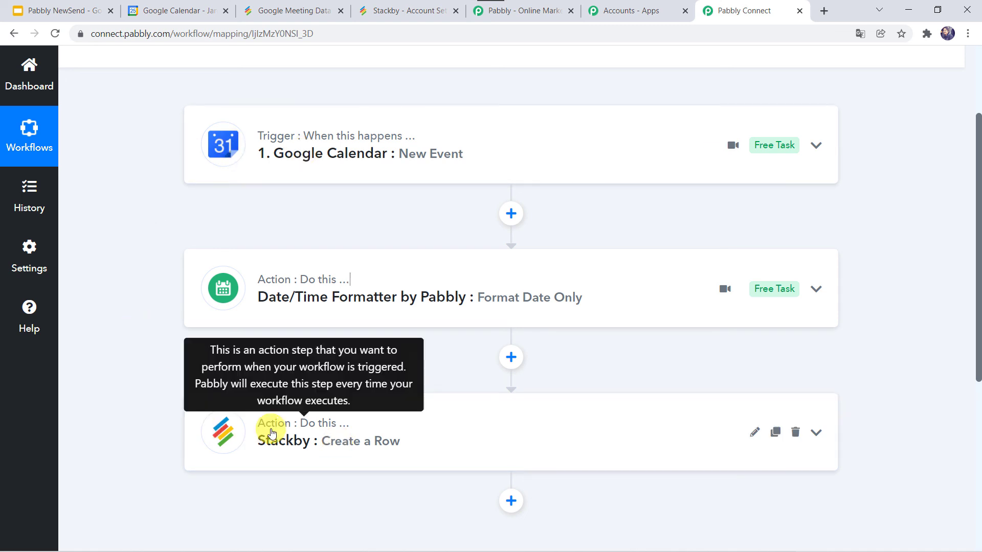
{"action": "scroll", "coordinate": [271, 434], "scroll_direction": "up", "scroll_amount": 3}
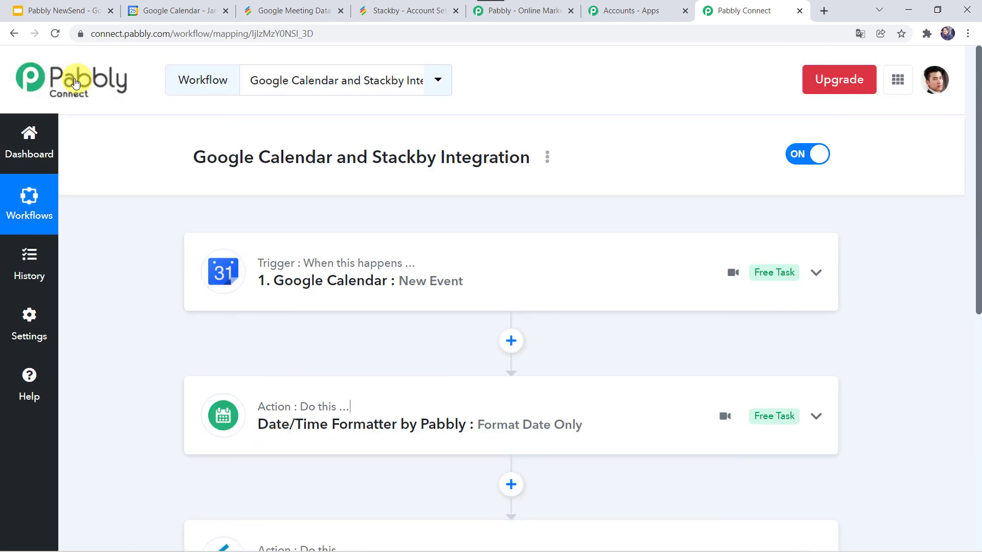